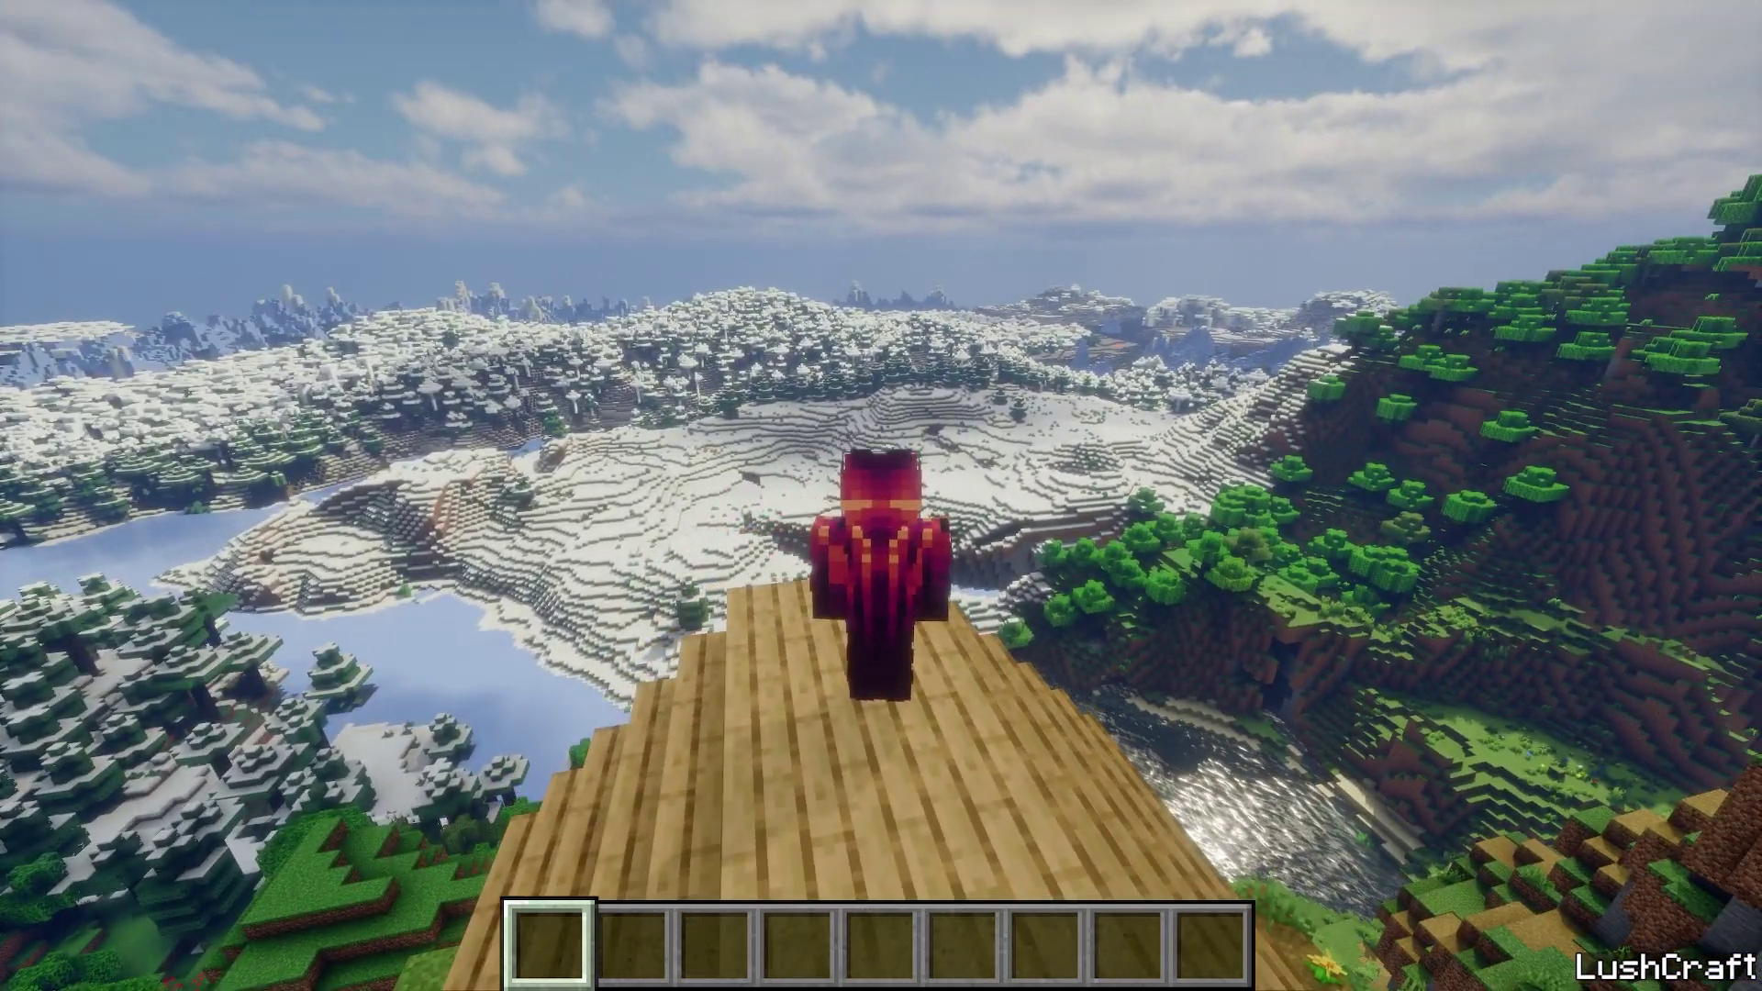
Check the F3 debug overlay and the chat, close both, and switch to first-person view
{"action": "key", "text": "F3"}
{"action": "key", "text": "t"}
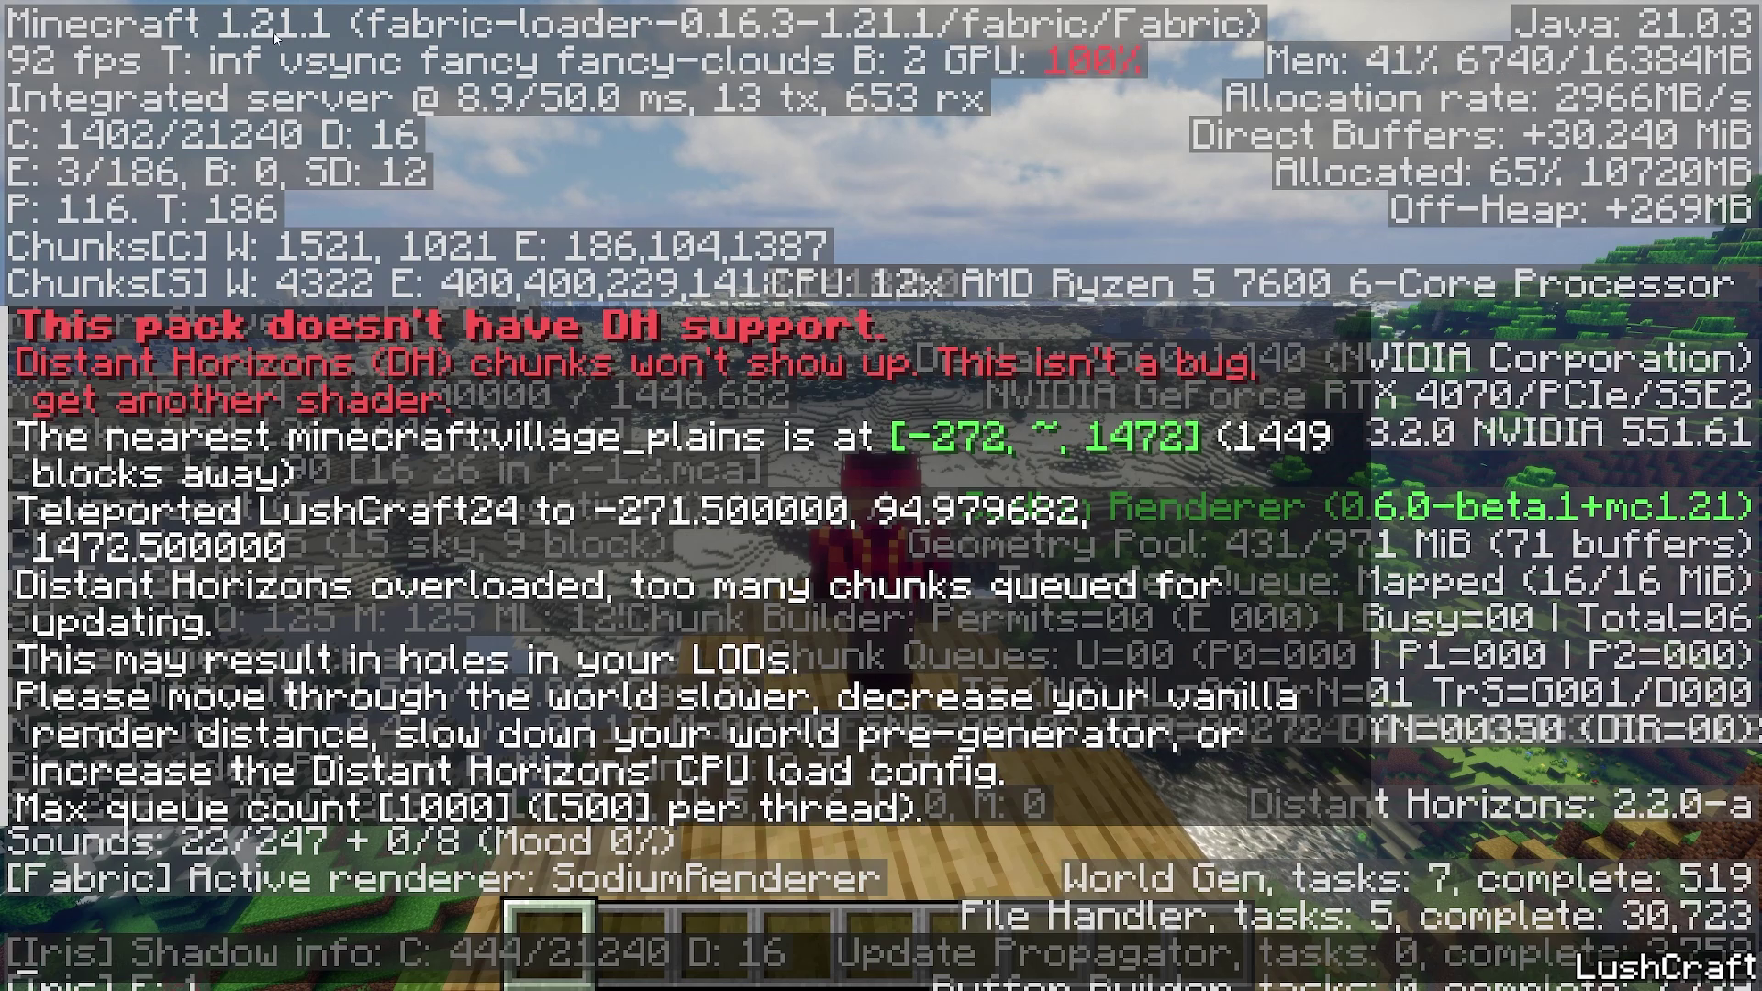
{"action": "key", "text": "Escape"}
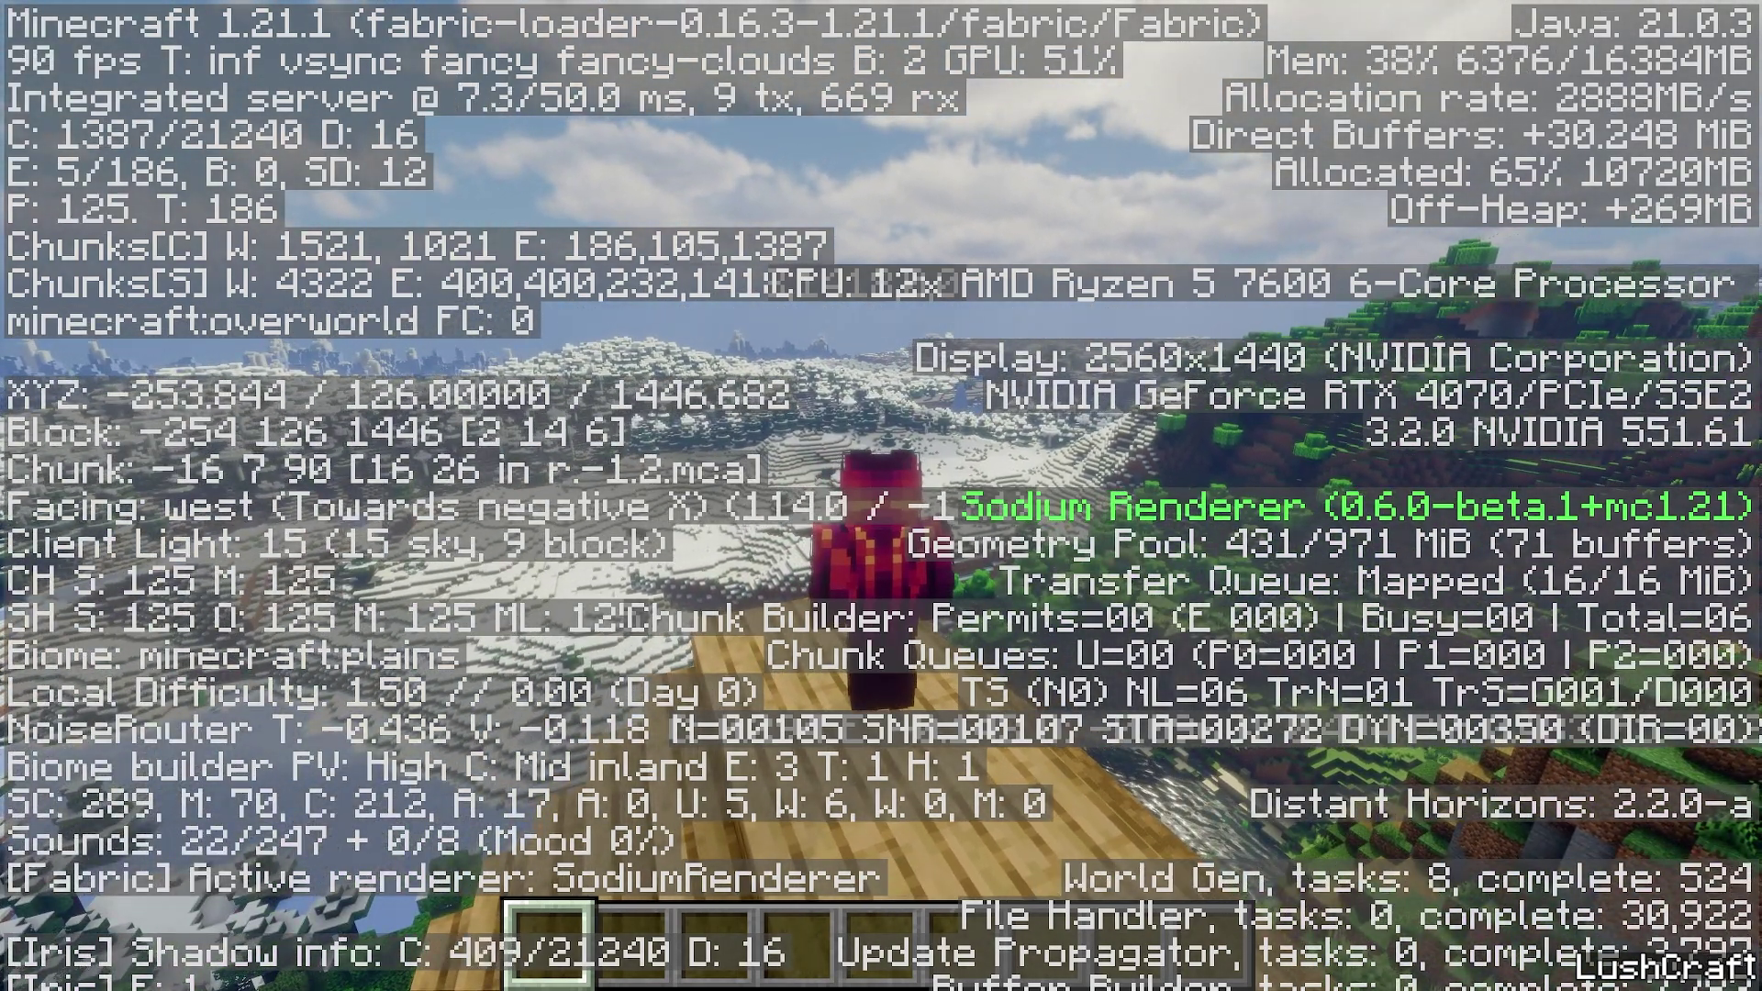
{"action": "key", "text": "F3"}
{"action": "key", "text": "F5"}
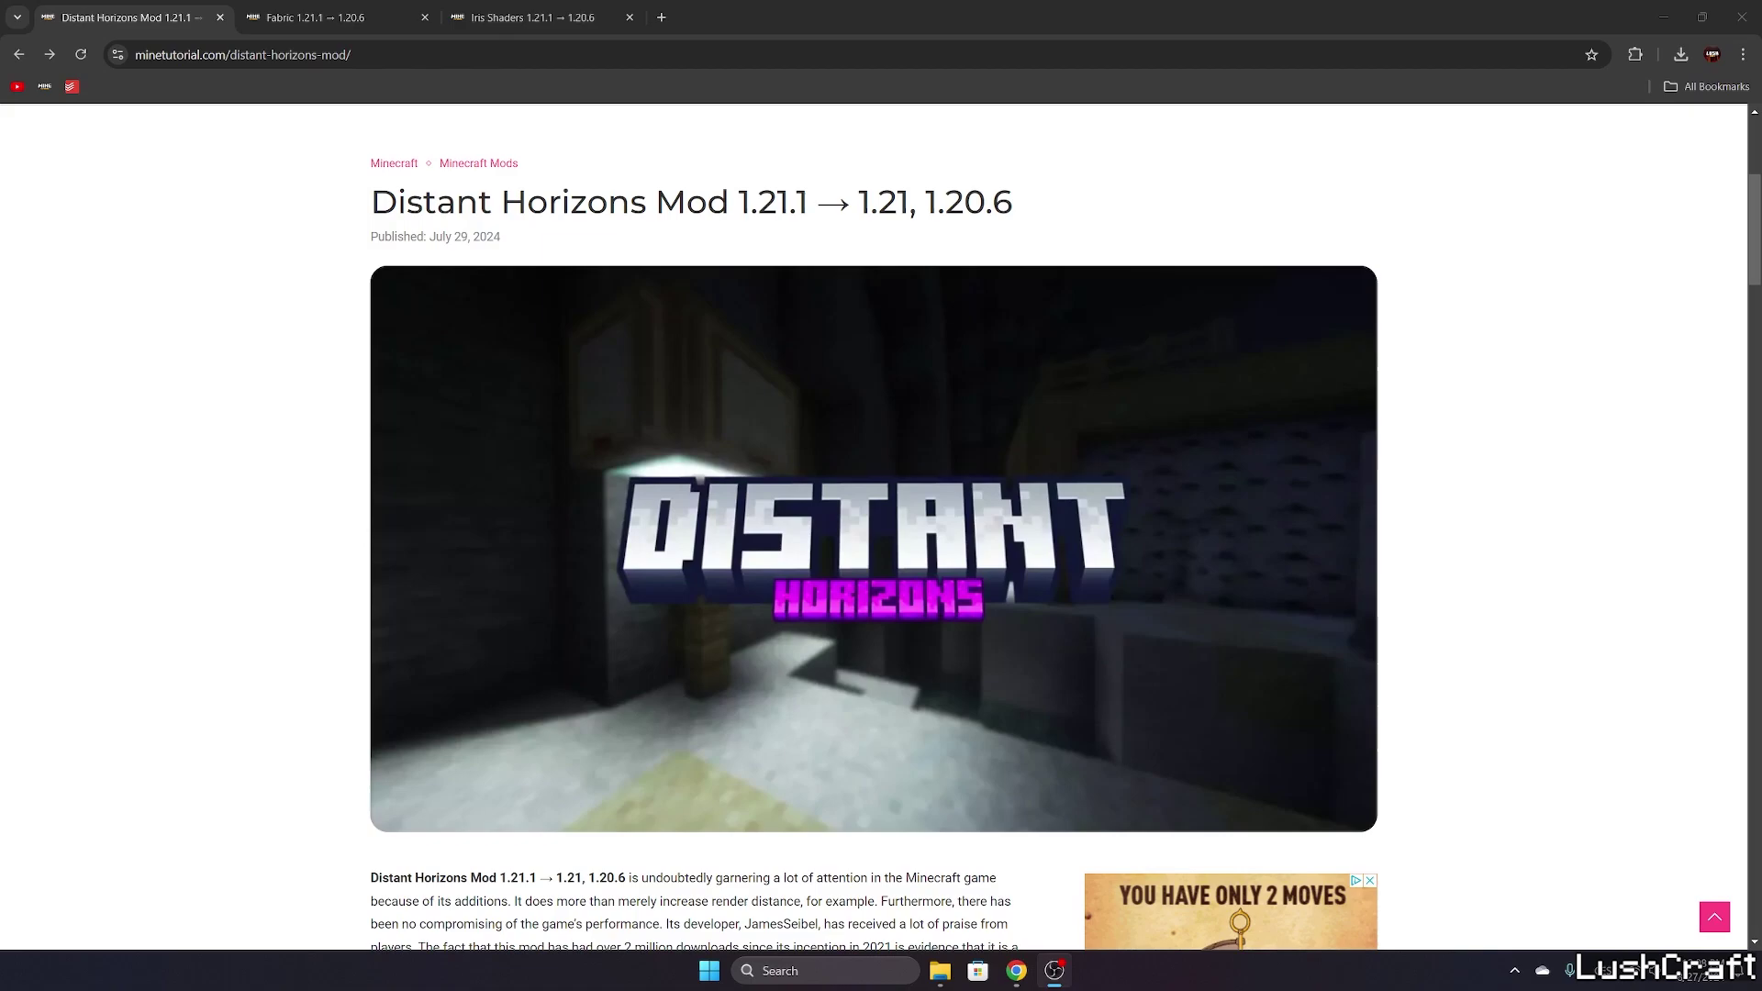
Follow the Distant Horizons link to Modrinth and download release 2.2.0-a-1.21.1
{"action": "left_click", "coordinate": [260, 391]}
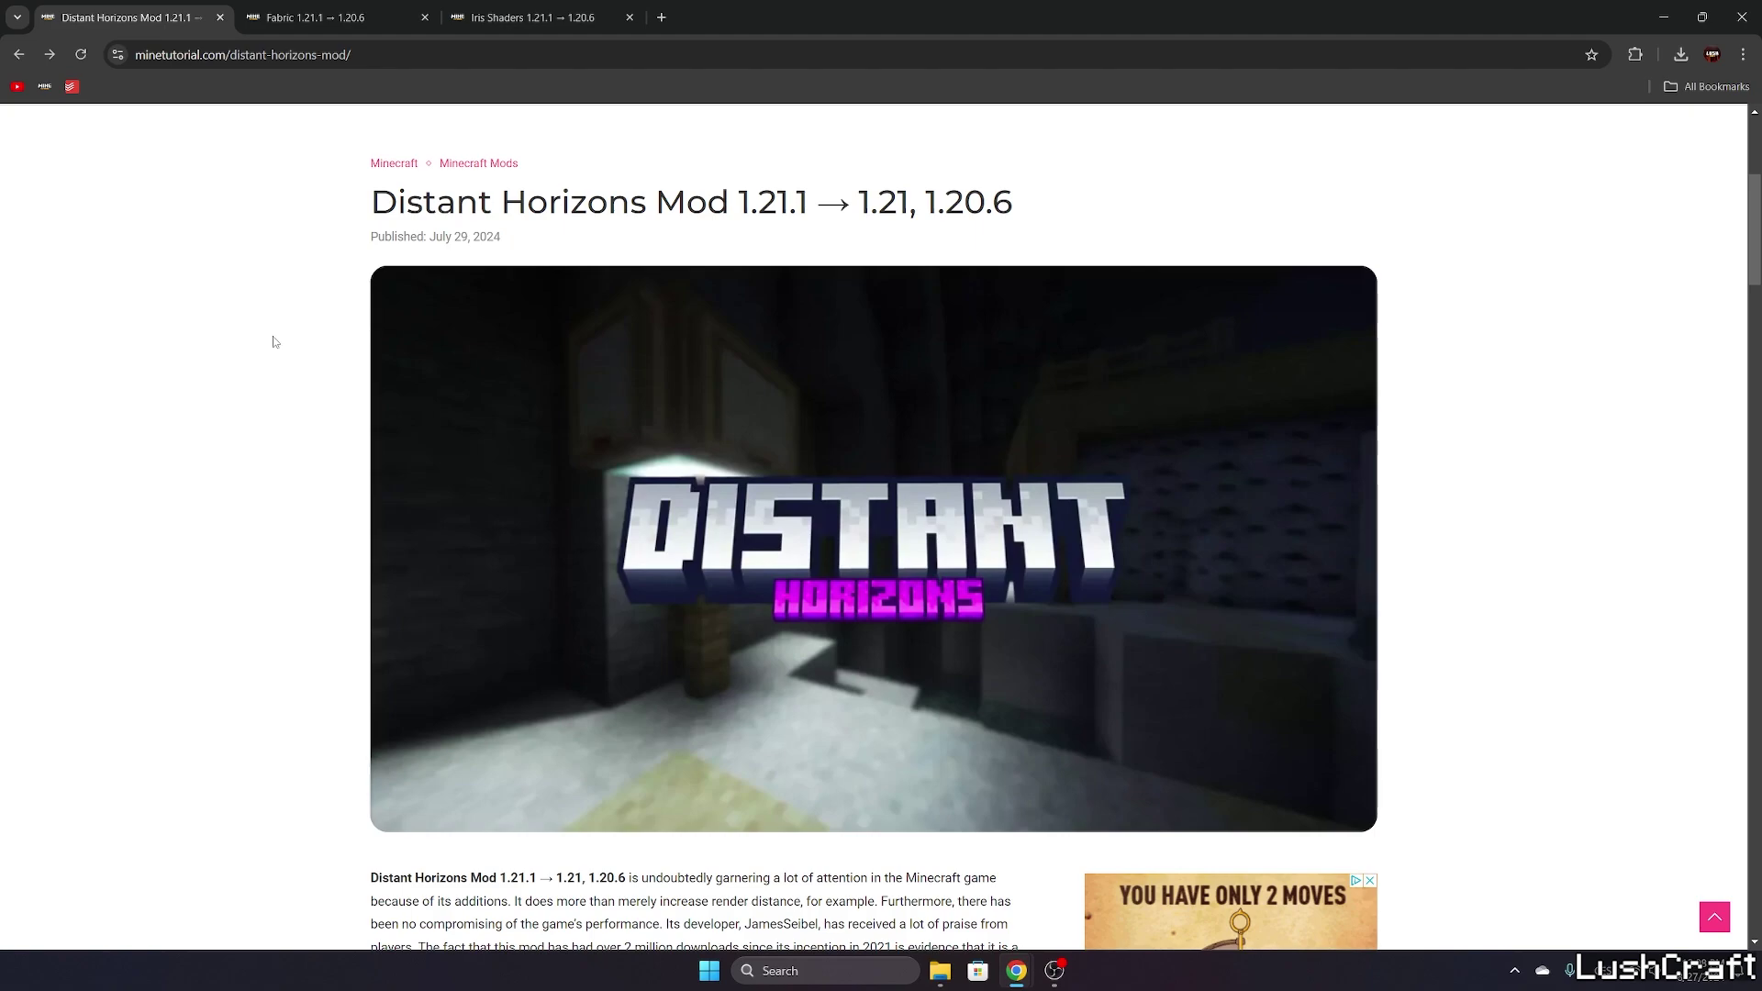
{"action": "scroll", "coordinate": [276, 341], "scroll_direction": "down", "scroll_amount": 10}
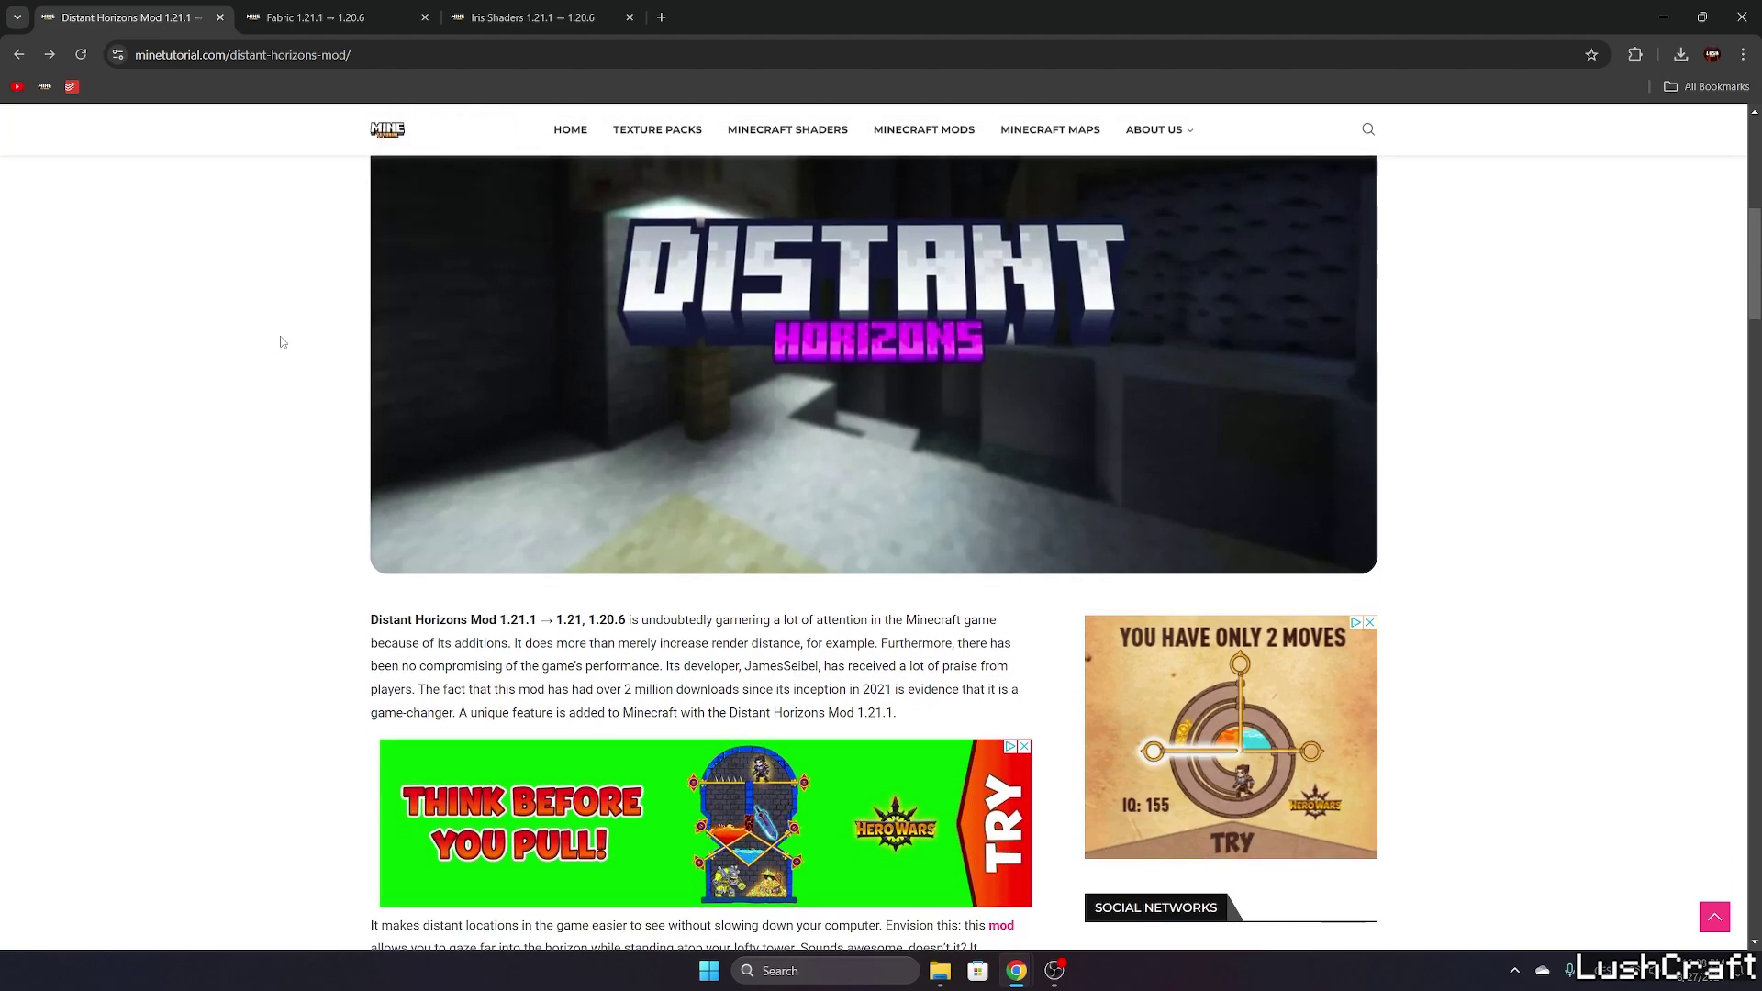
{"action": "scroll", "coordinate": [301, 344], "scroll_direction": "down", "scroll_amount": 9}
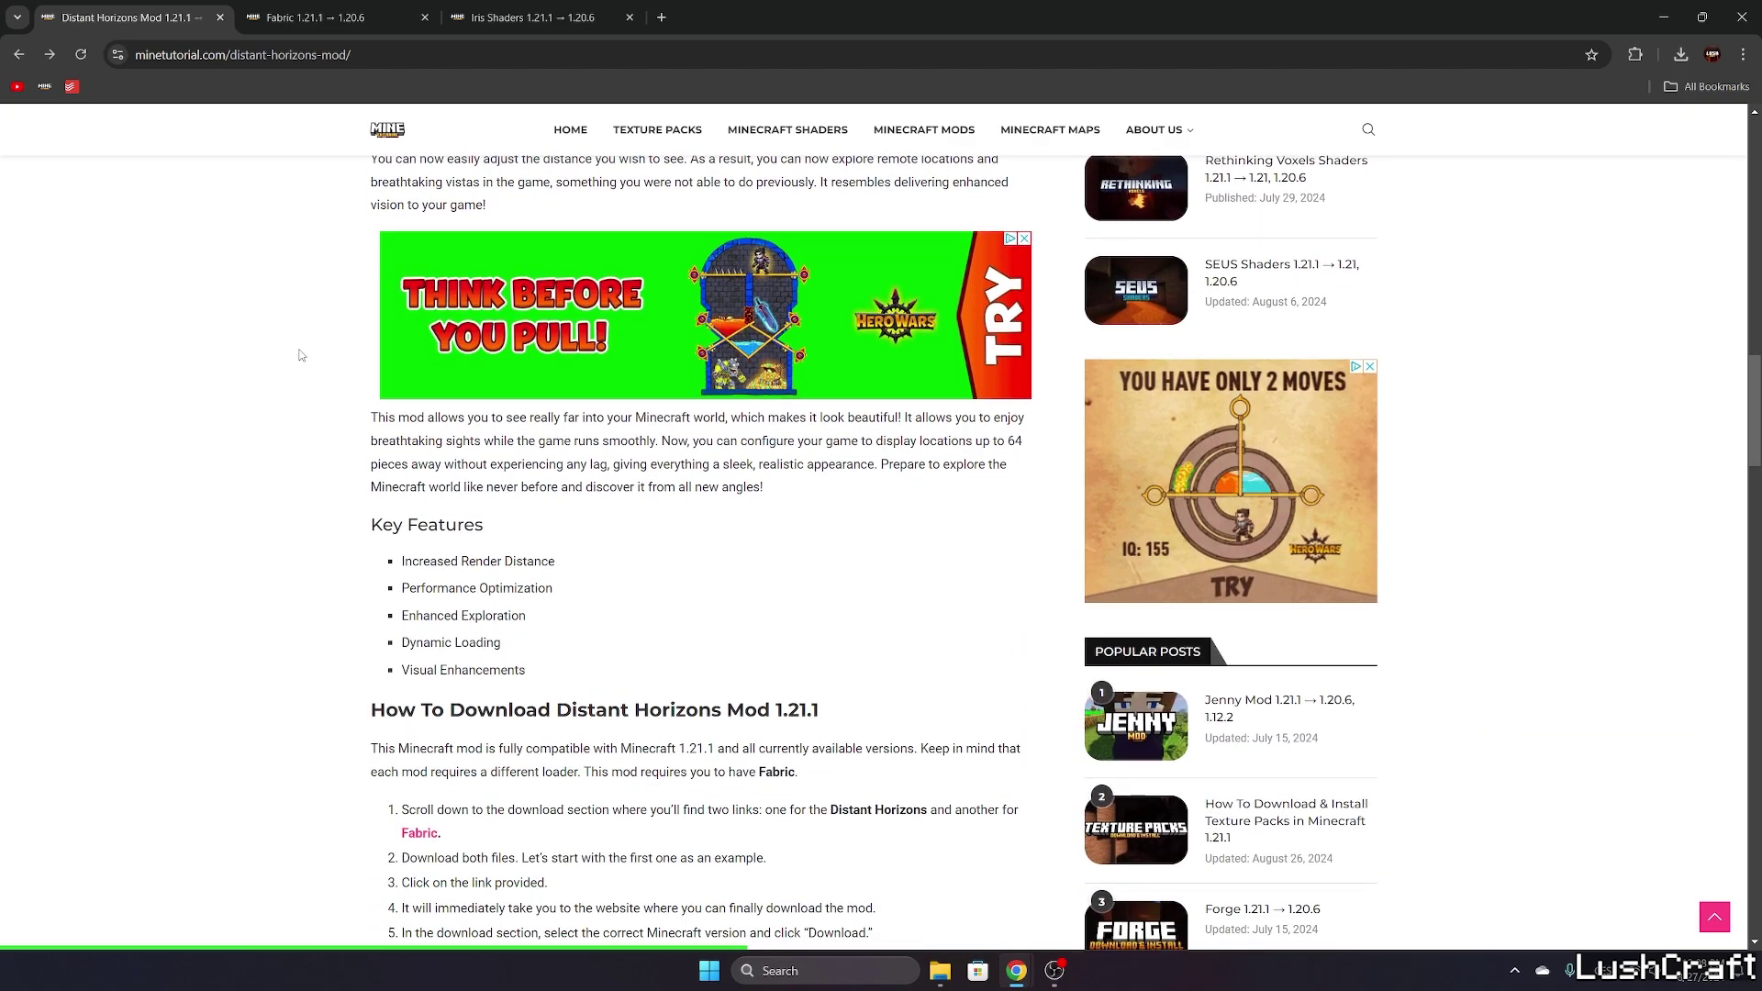
{"action": "scroll", "coordinate": [306, 357], "scroll_direction": "down", "scroll_amount": 6}
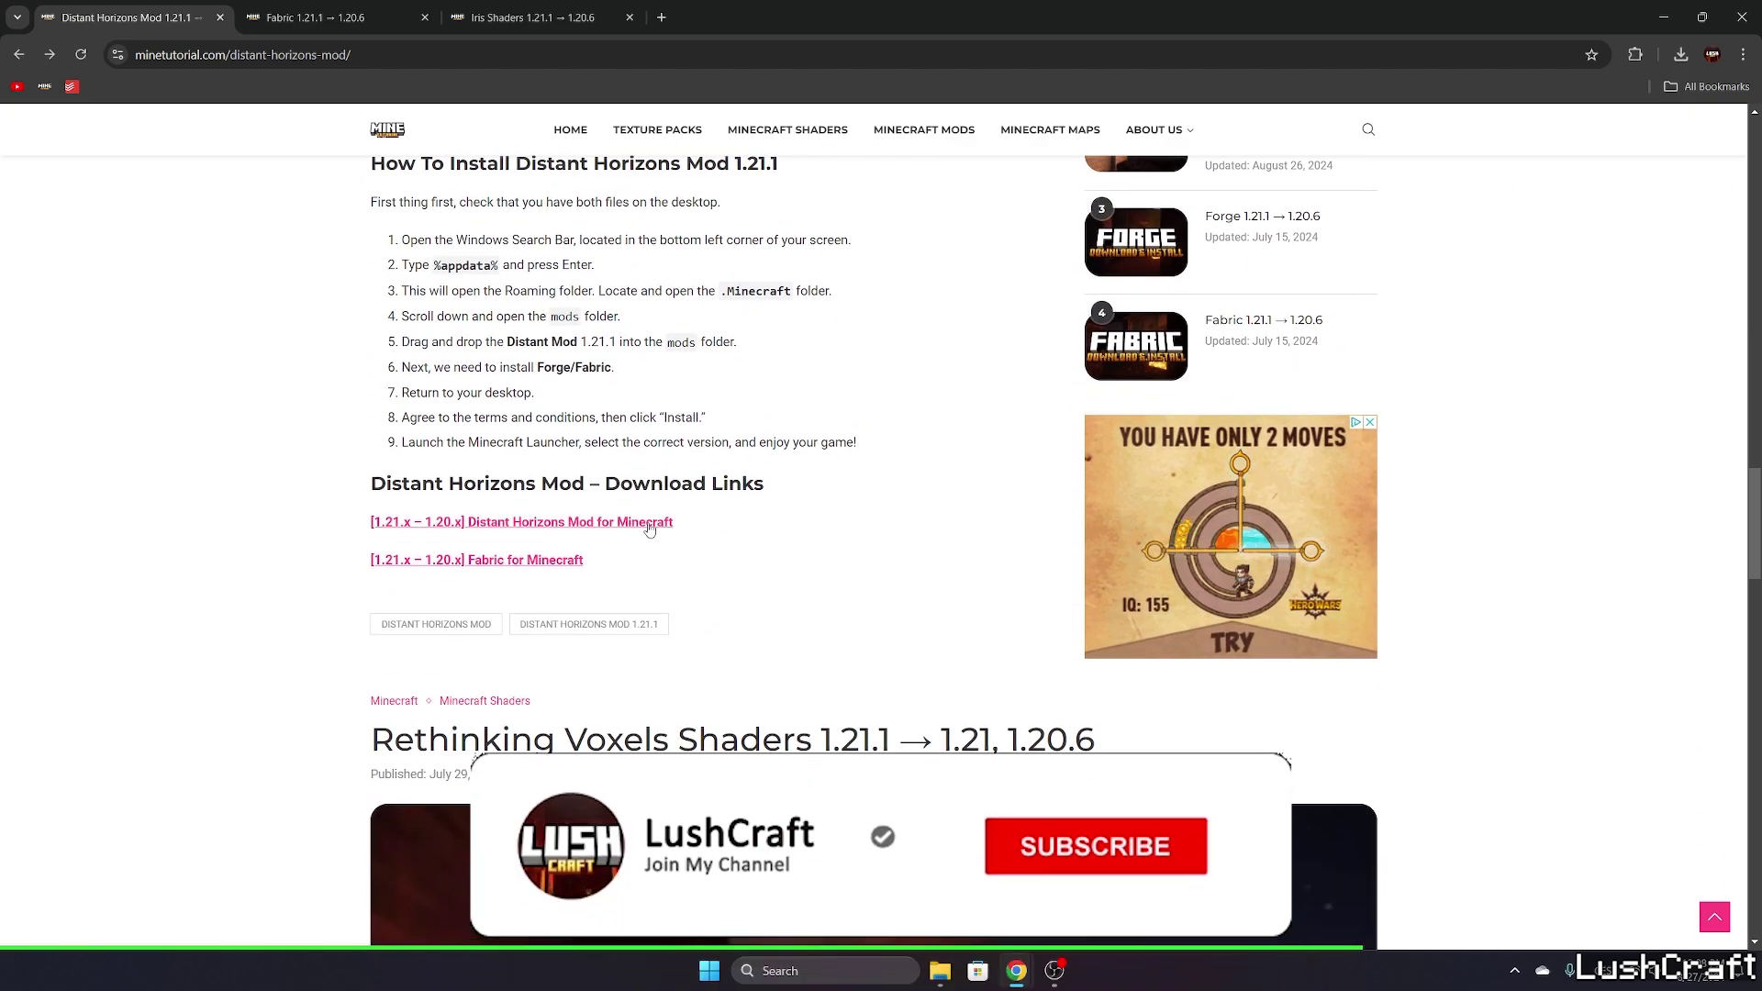
{"action": "left_click", "coordinate": [485, 529]}
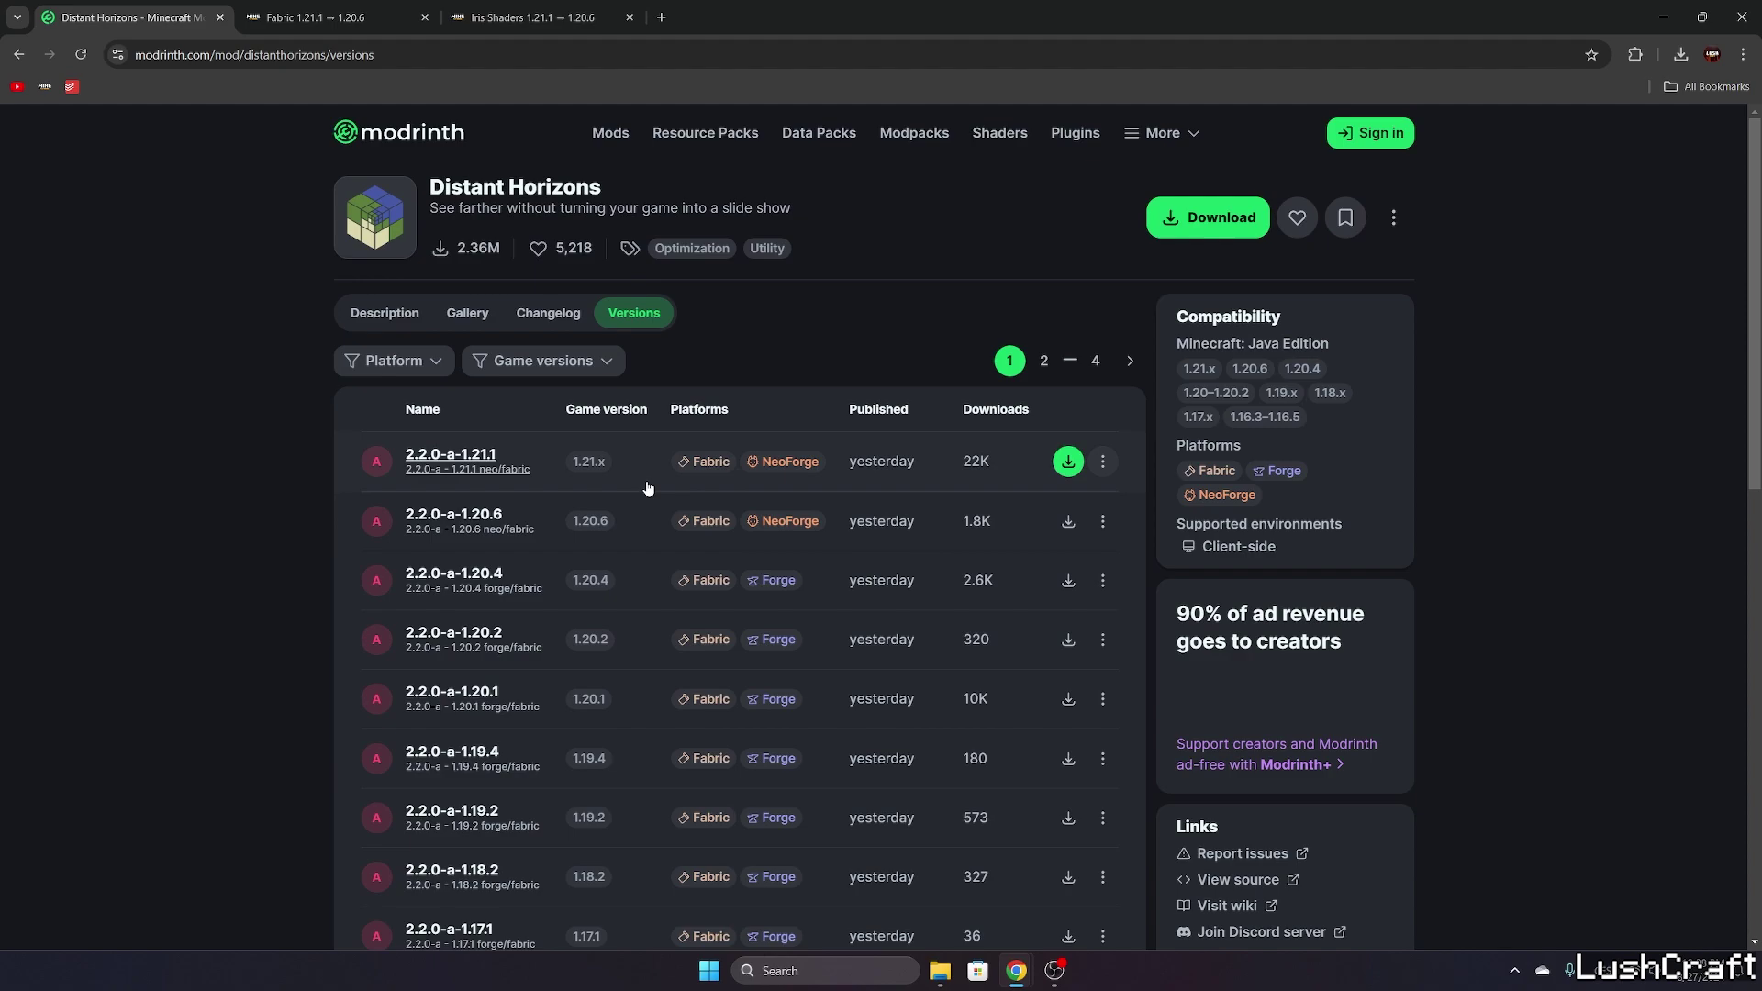
{"action": "left_click", "coordinate": [1067, 462]}
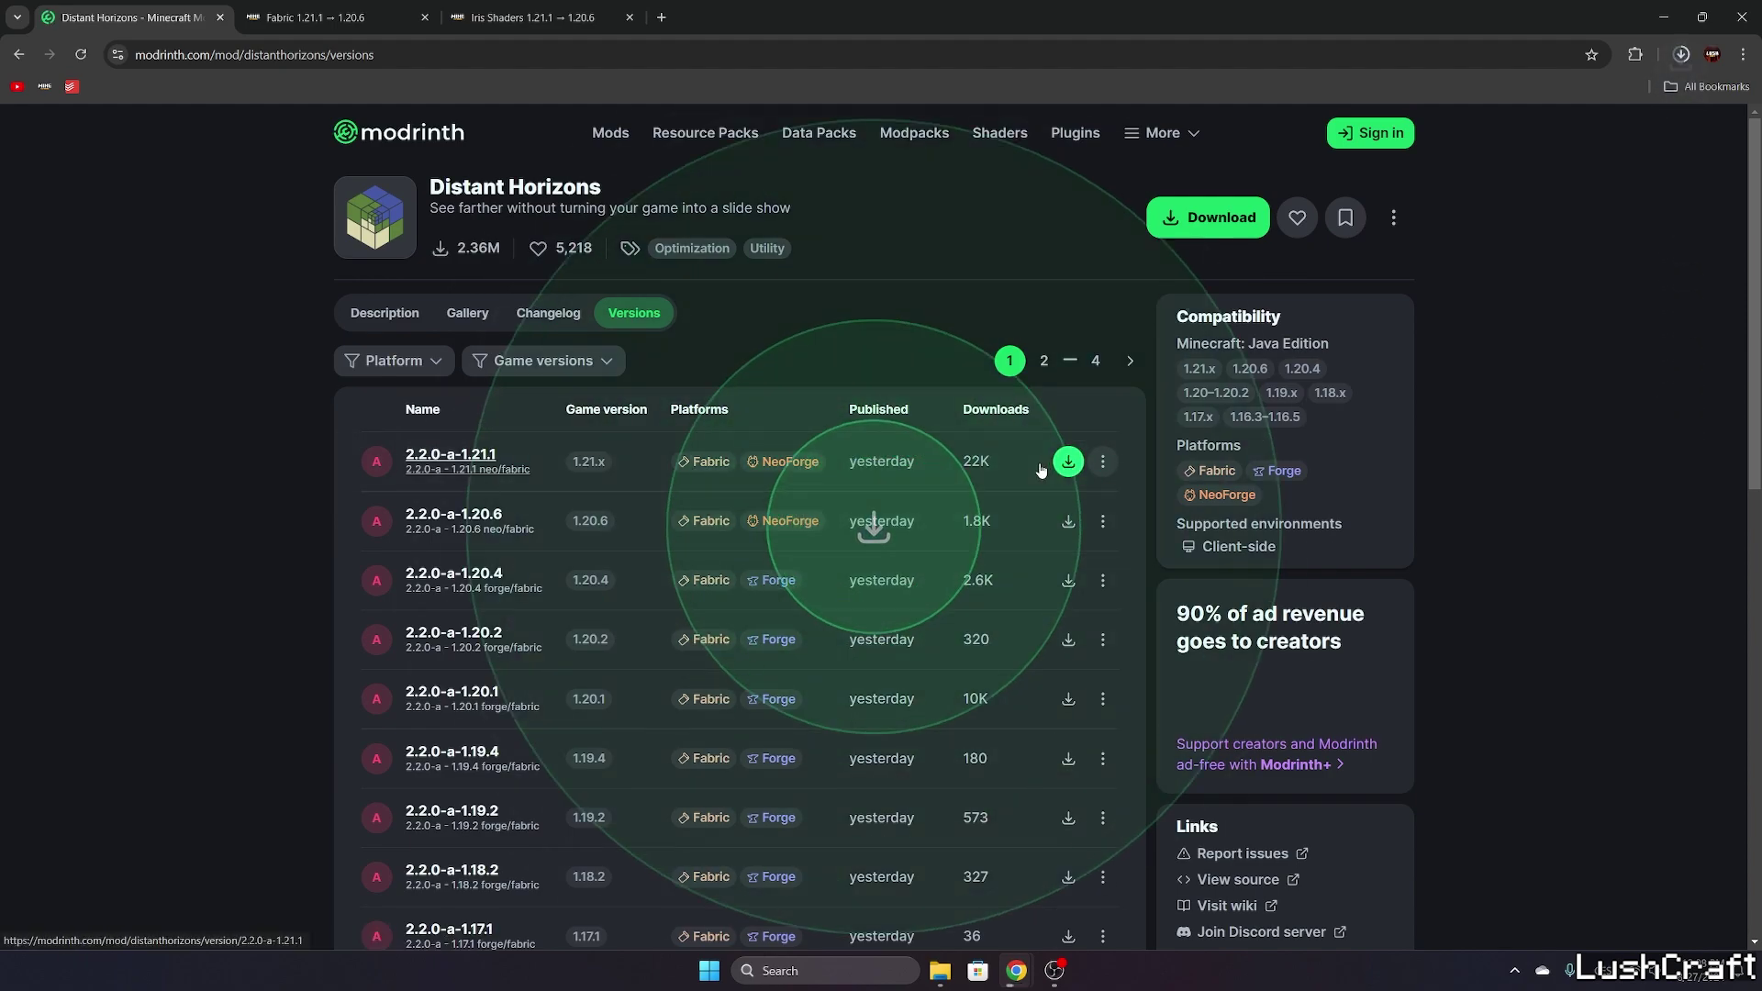
Open the Fabric and Fabric API links in new tabs and download the Fabric installer for Windows
{"action": "left_click", "coordinate": [317, 17]}
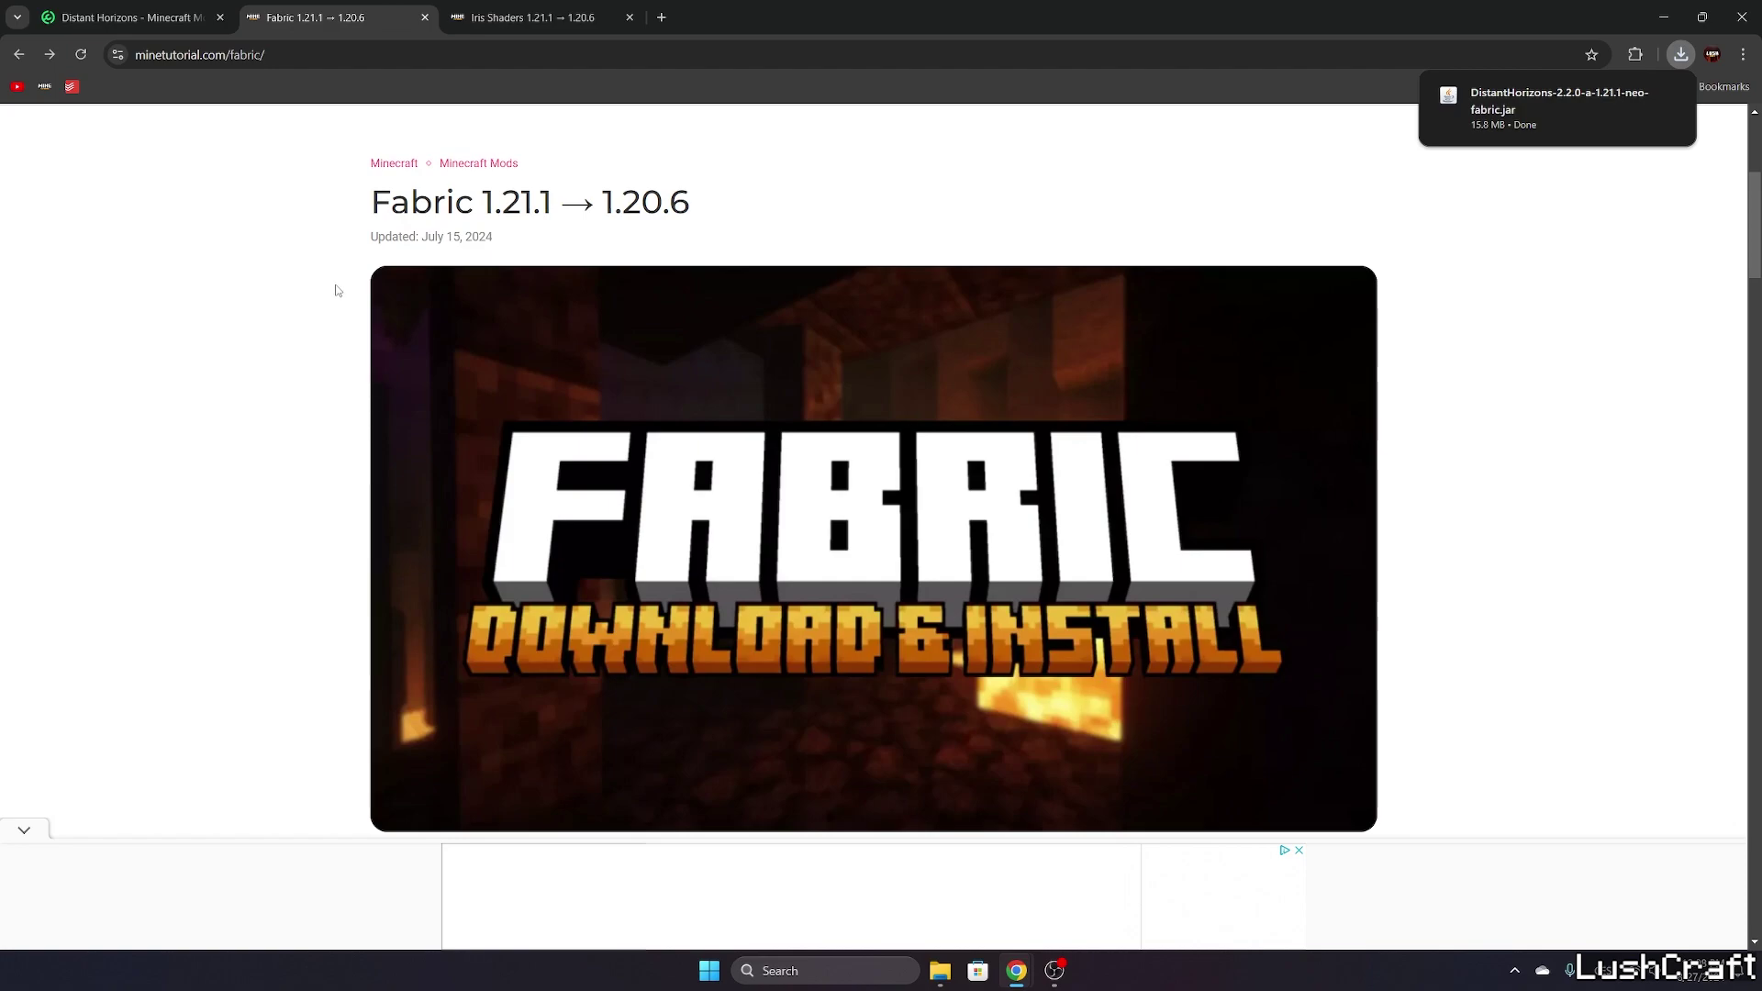
{"action": "scroll", "coordinate": [337, 290], "scroll_direction": "down", "scroll_amount": 10}
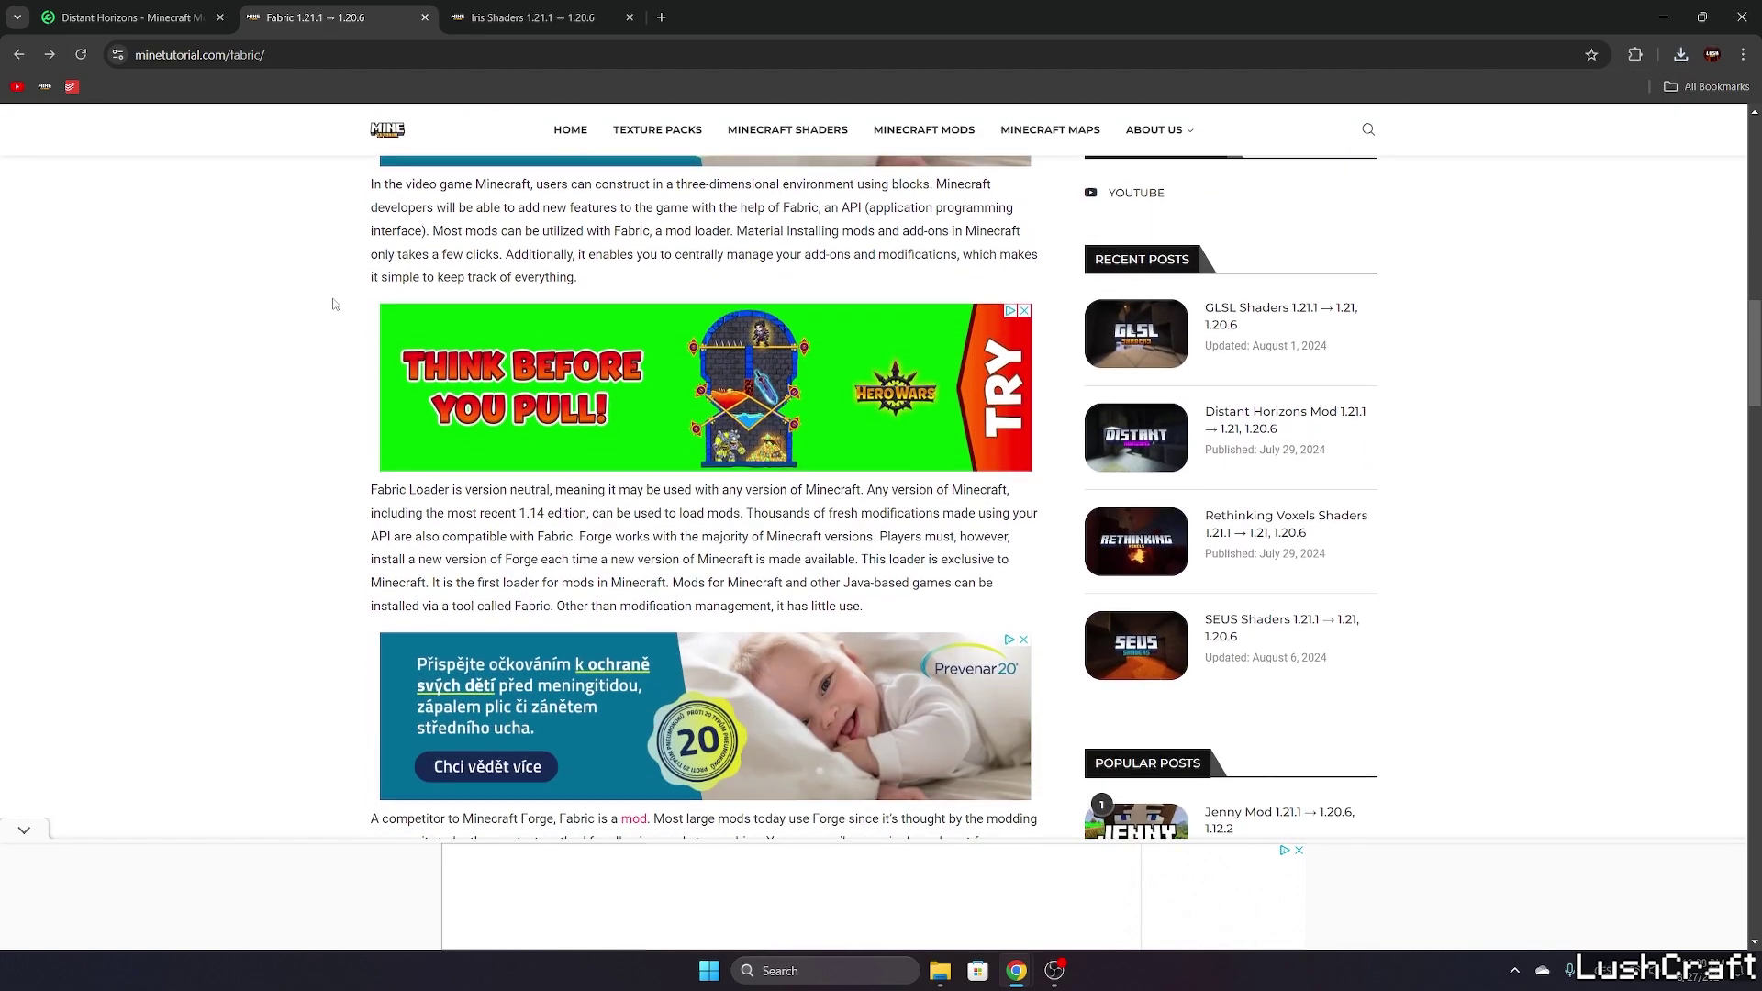
{"action": "scroll", "coordinate": [335, 304], "scroll_direction": "down", "scroll_amount": 14}
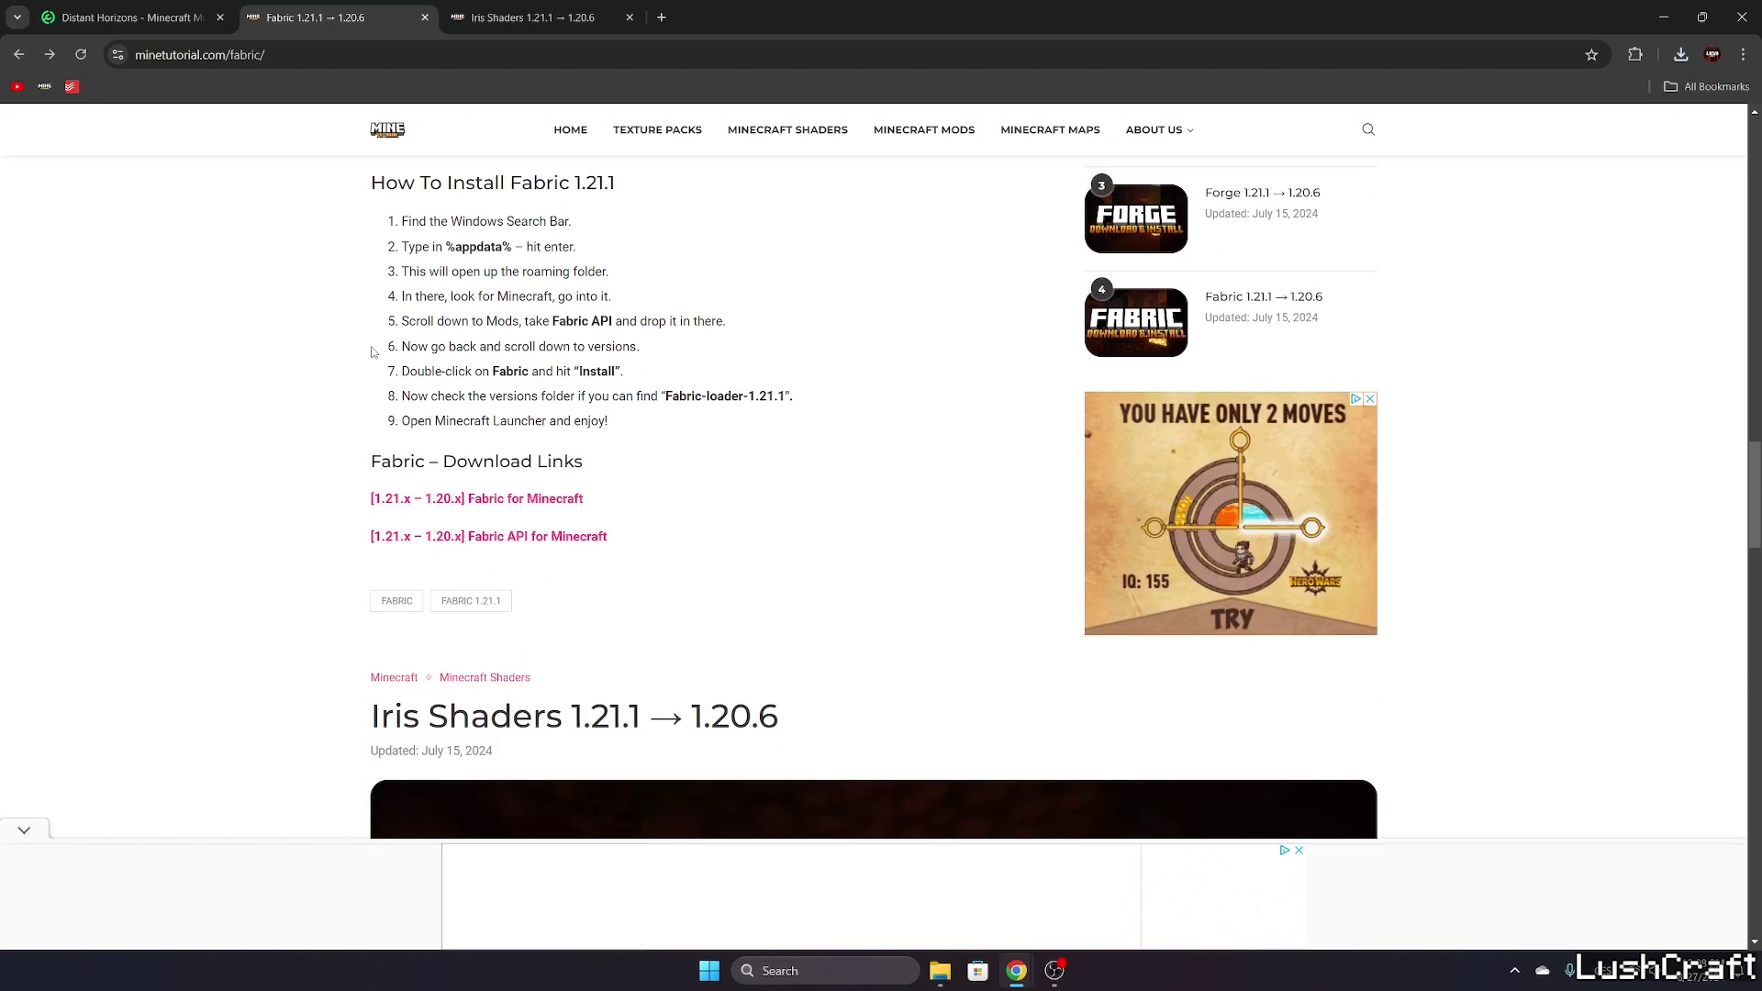
{"action": "middle_click", "coordinate": [500, 499]}
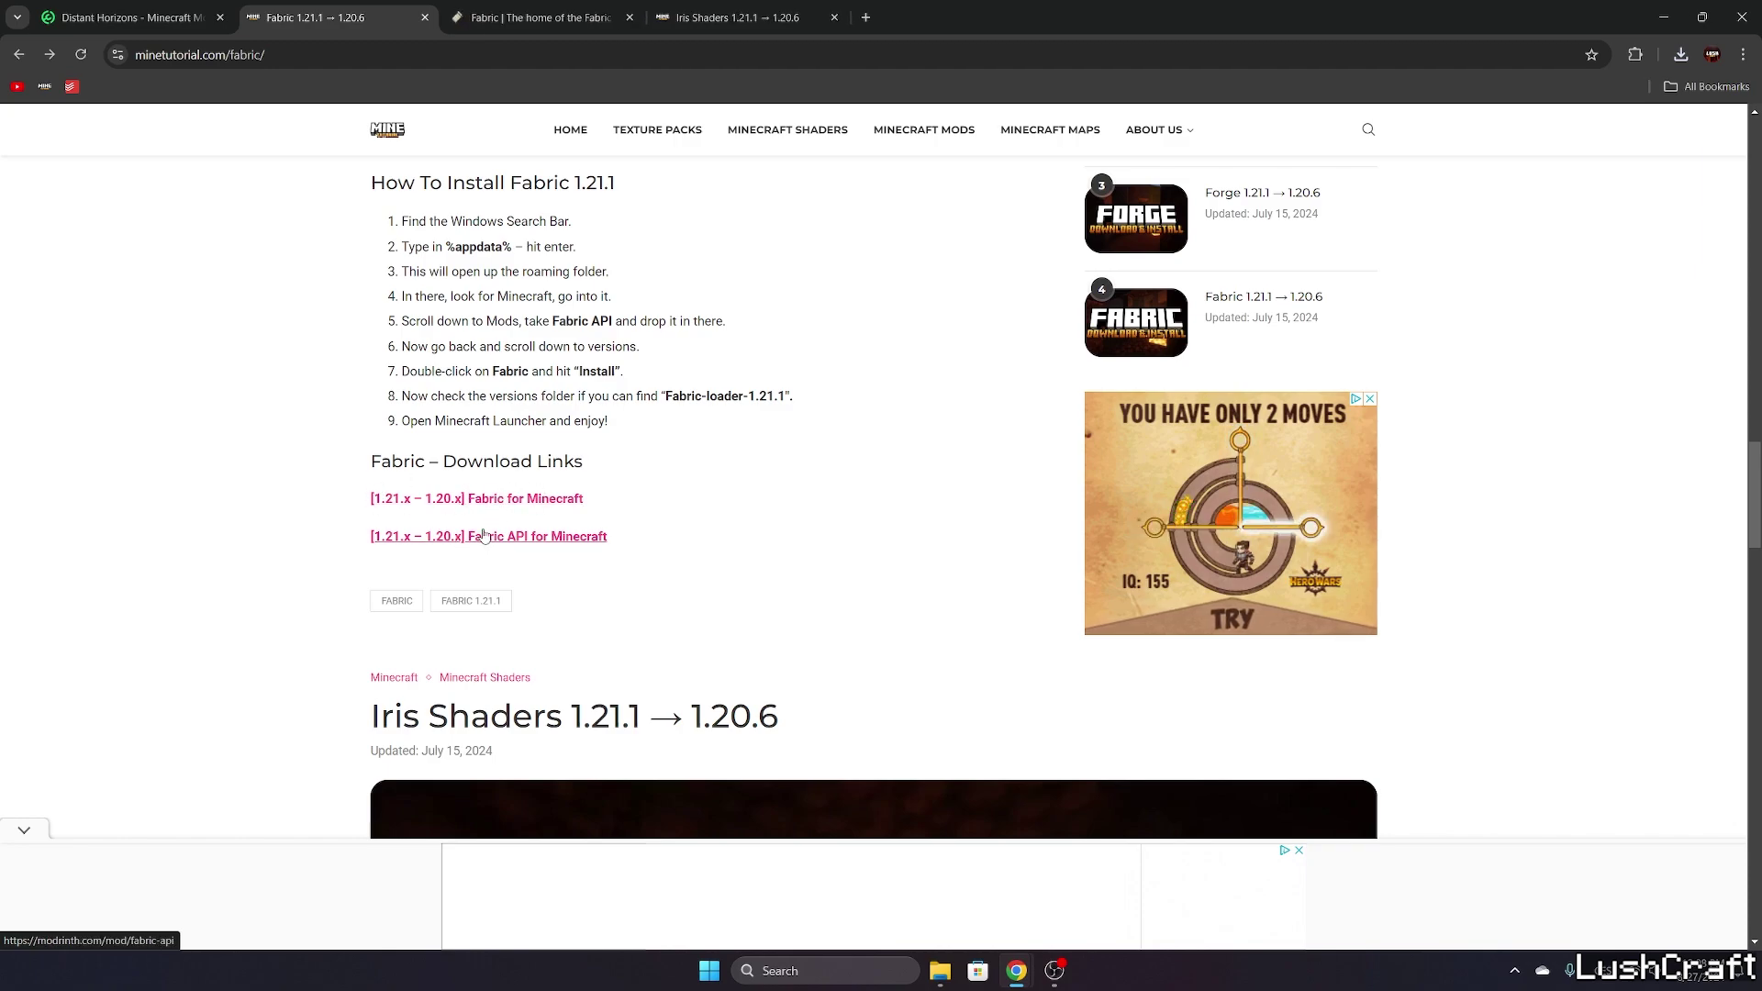
{"action": "middle_click", "coordinate": [483, 536]}
{"action": "key", "text": "ctrl+w"}
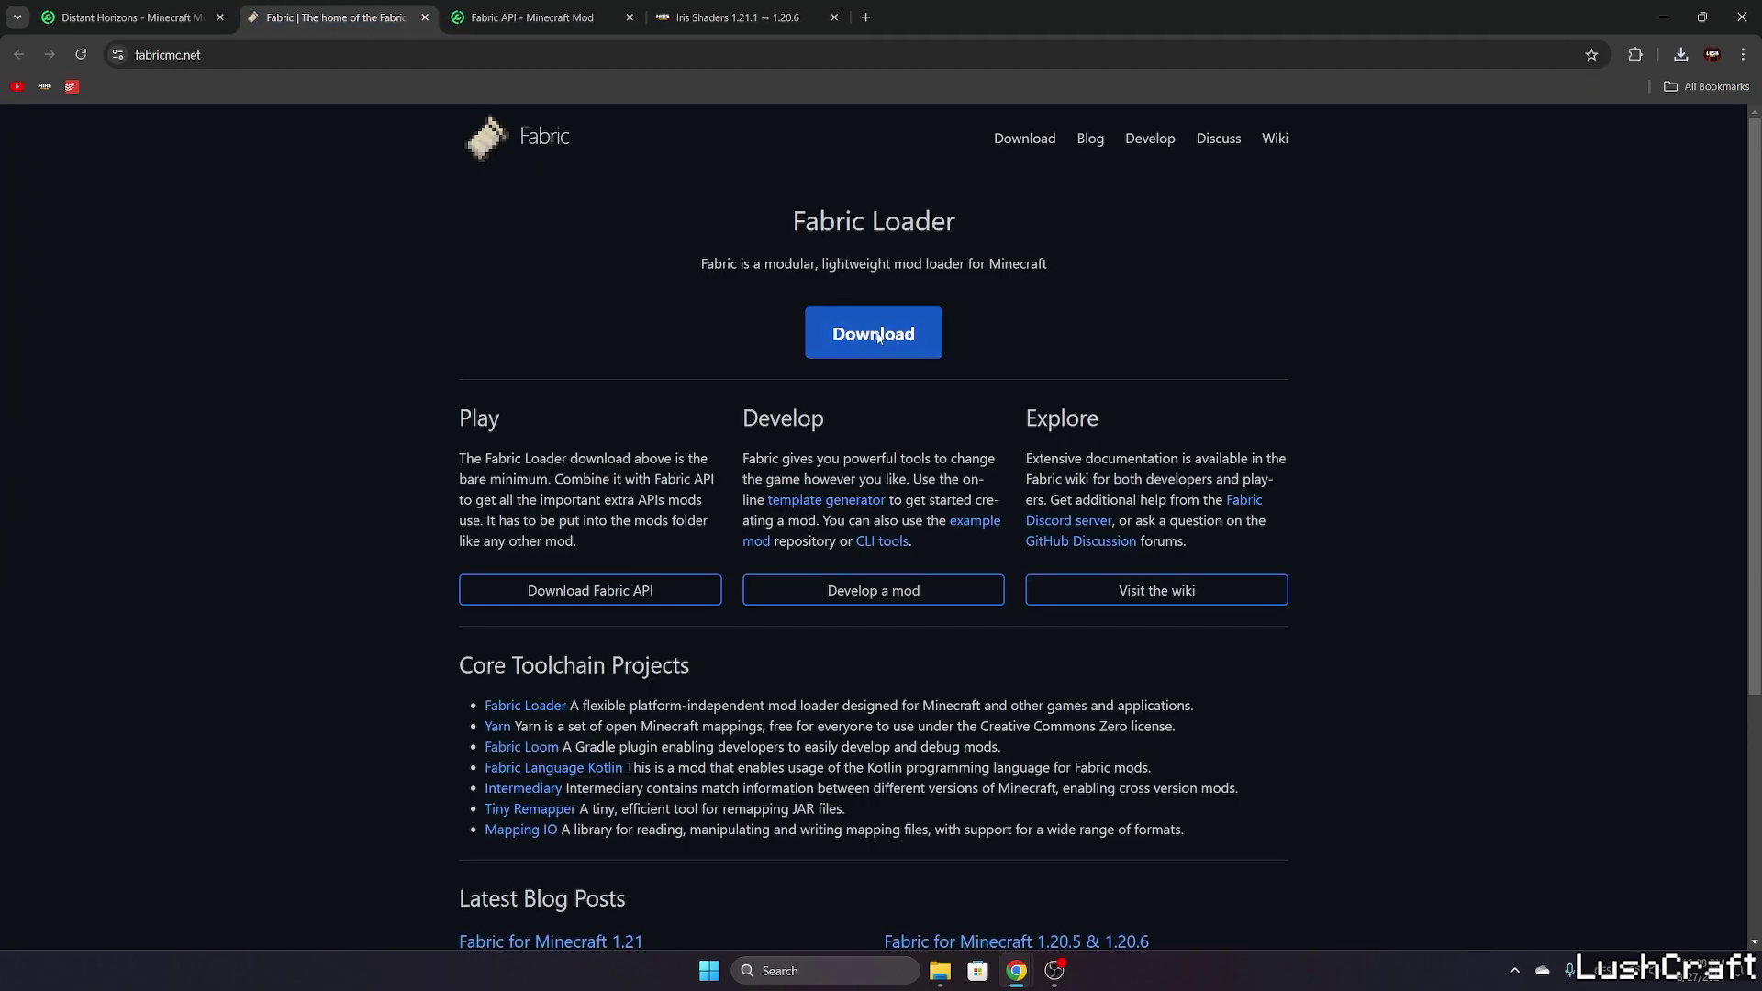
{"action": "left_click", "coordinate": [877, 336]}
{"action": "left_click", "coordinate": [811, 310]}
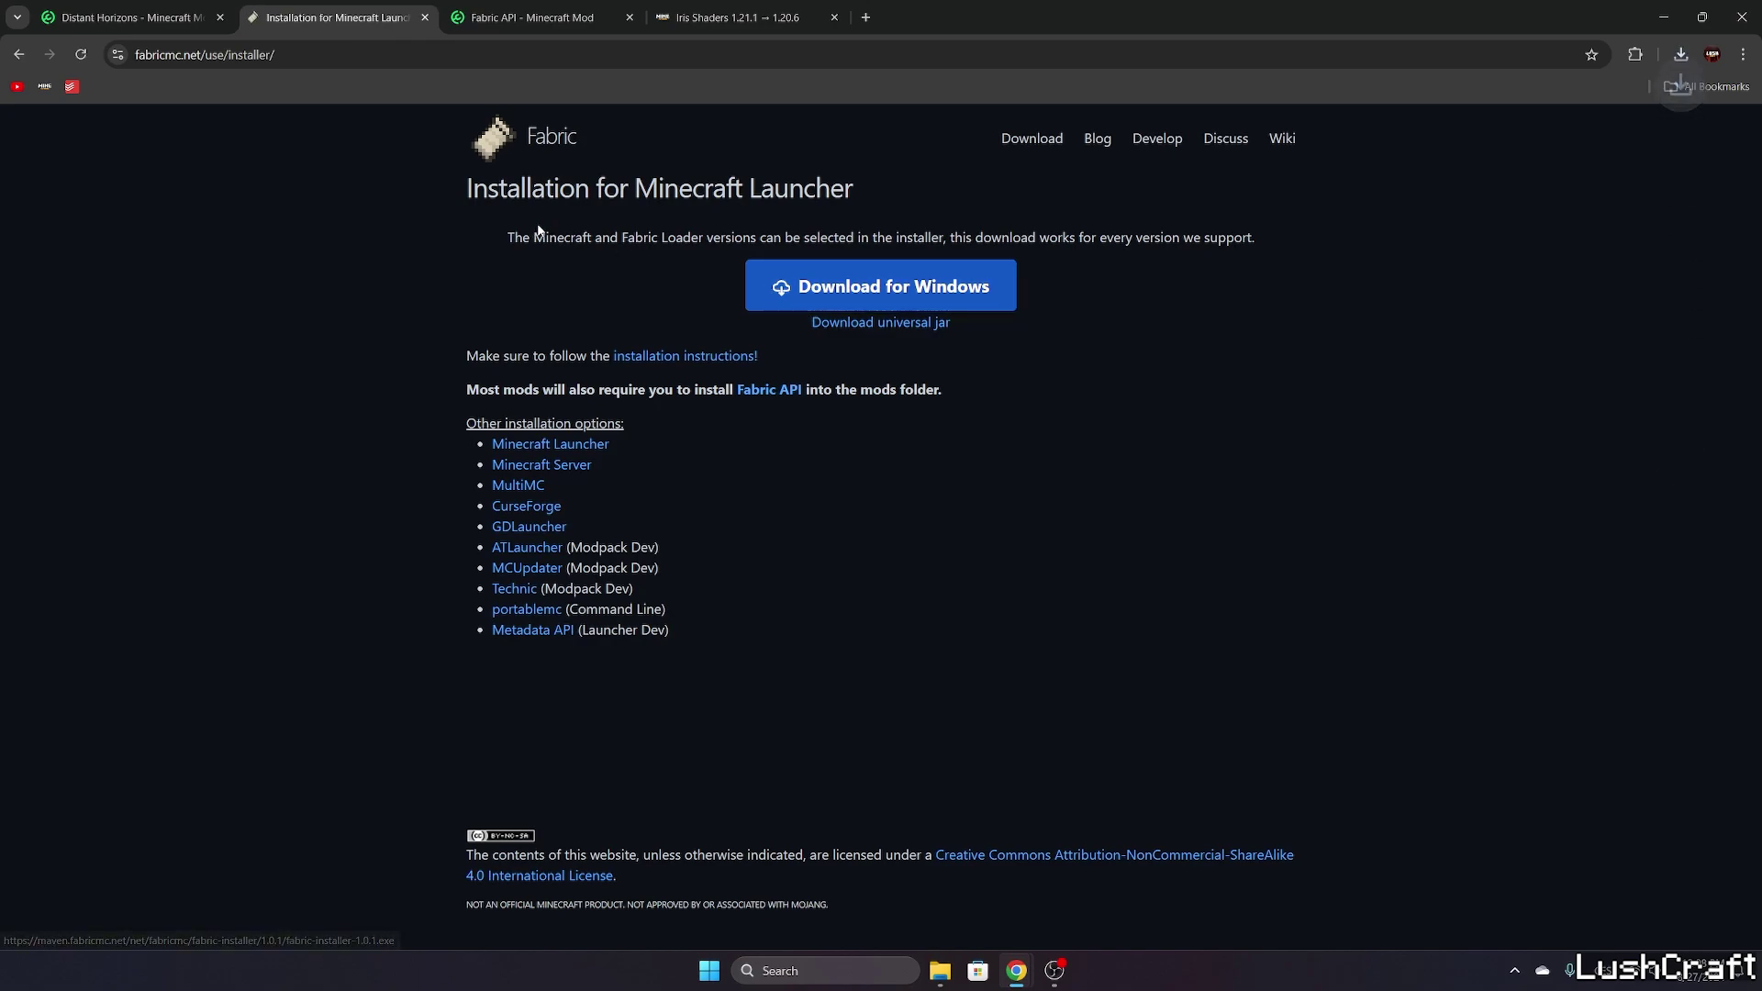
Show the list of Fabric API versions on Modrinth
{"action": "left_click", "coordinate": [495, 20]}
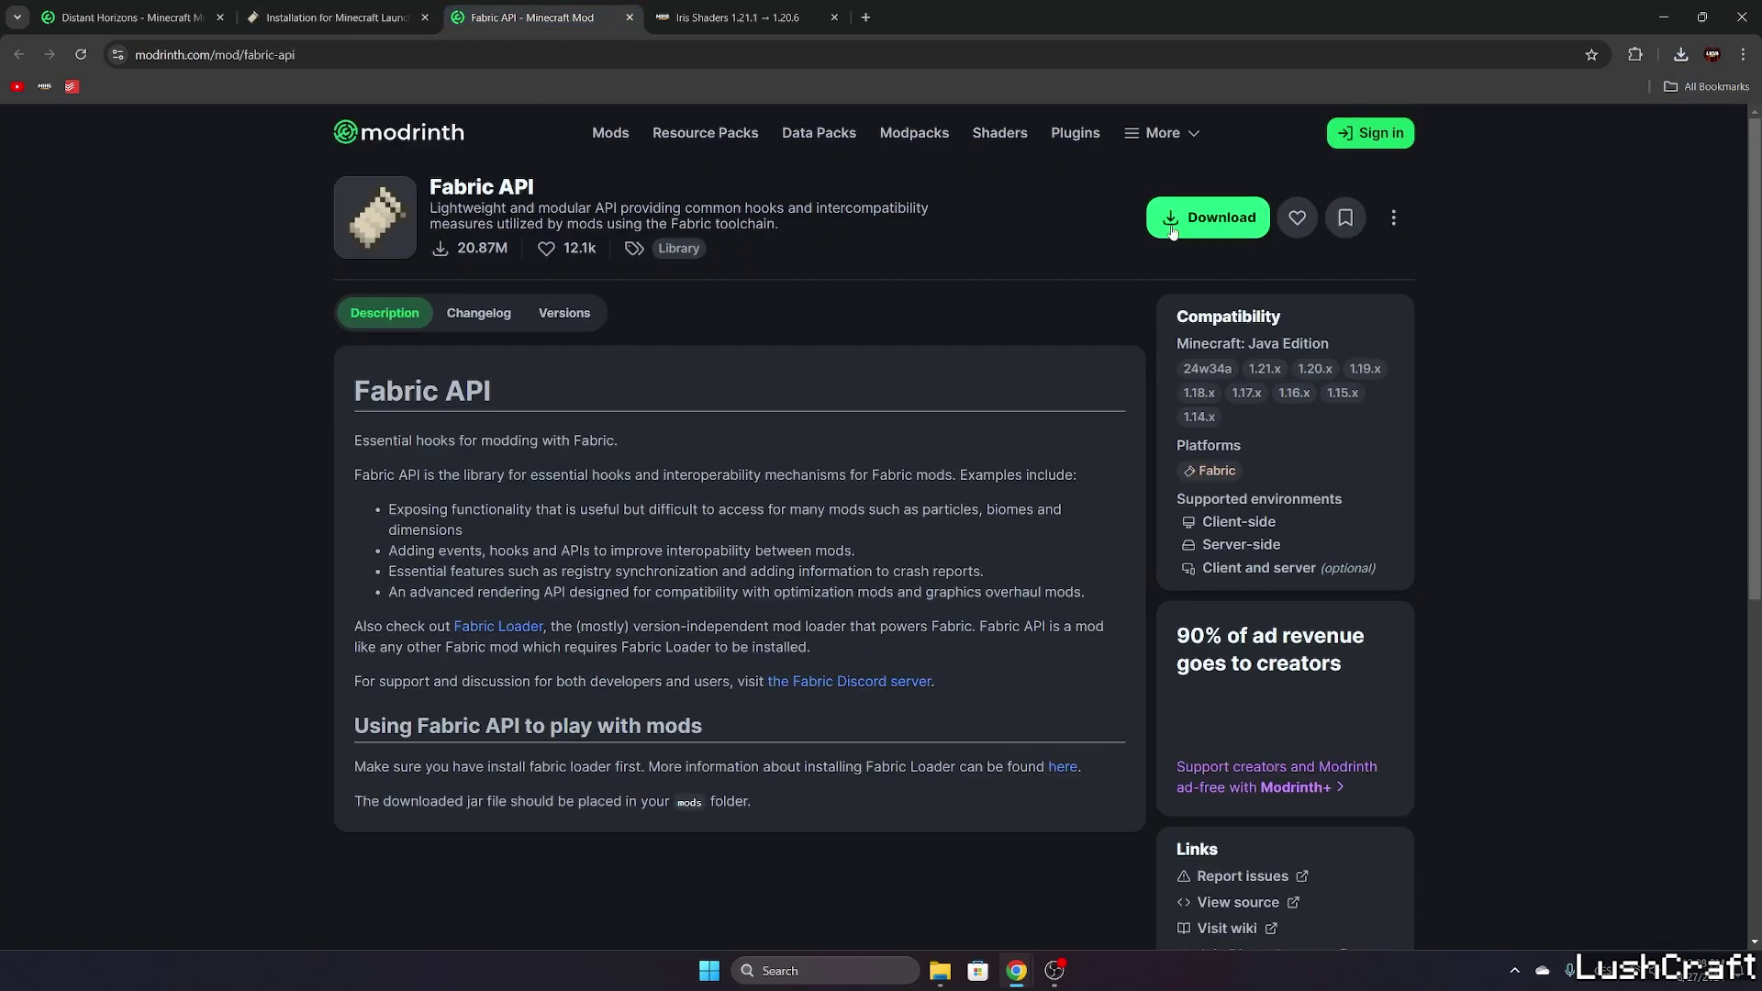
{"action": "left_click", "coordinate": [1207, 217]}
{"action": "left_click", "coordinate": [1067, 425]}
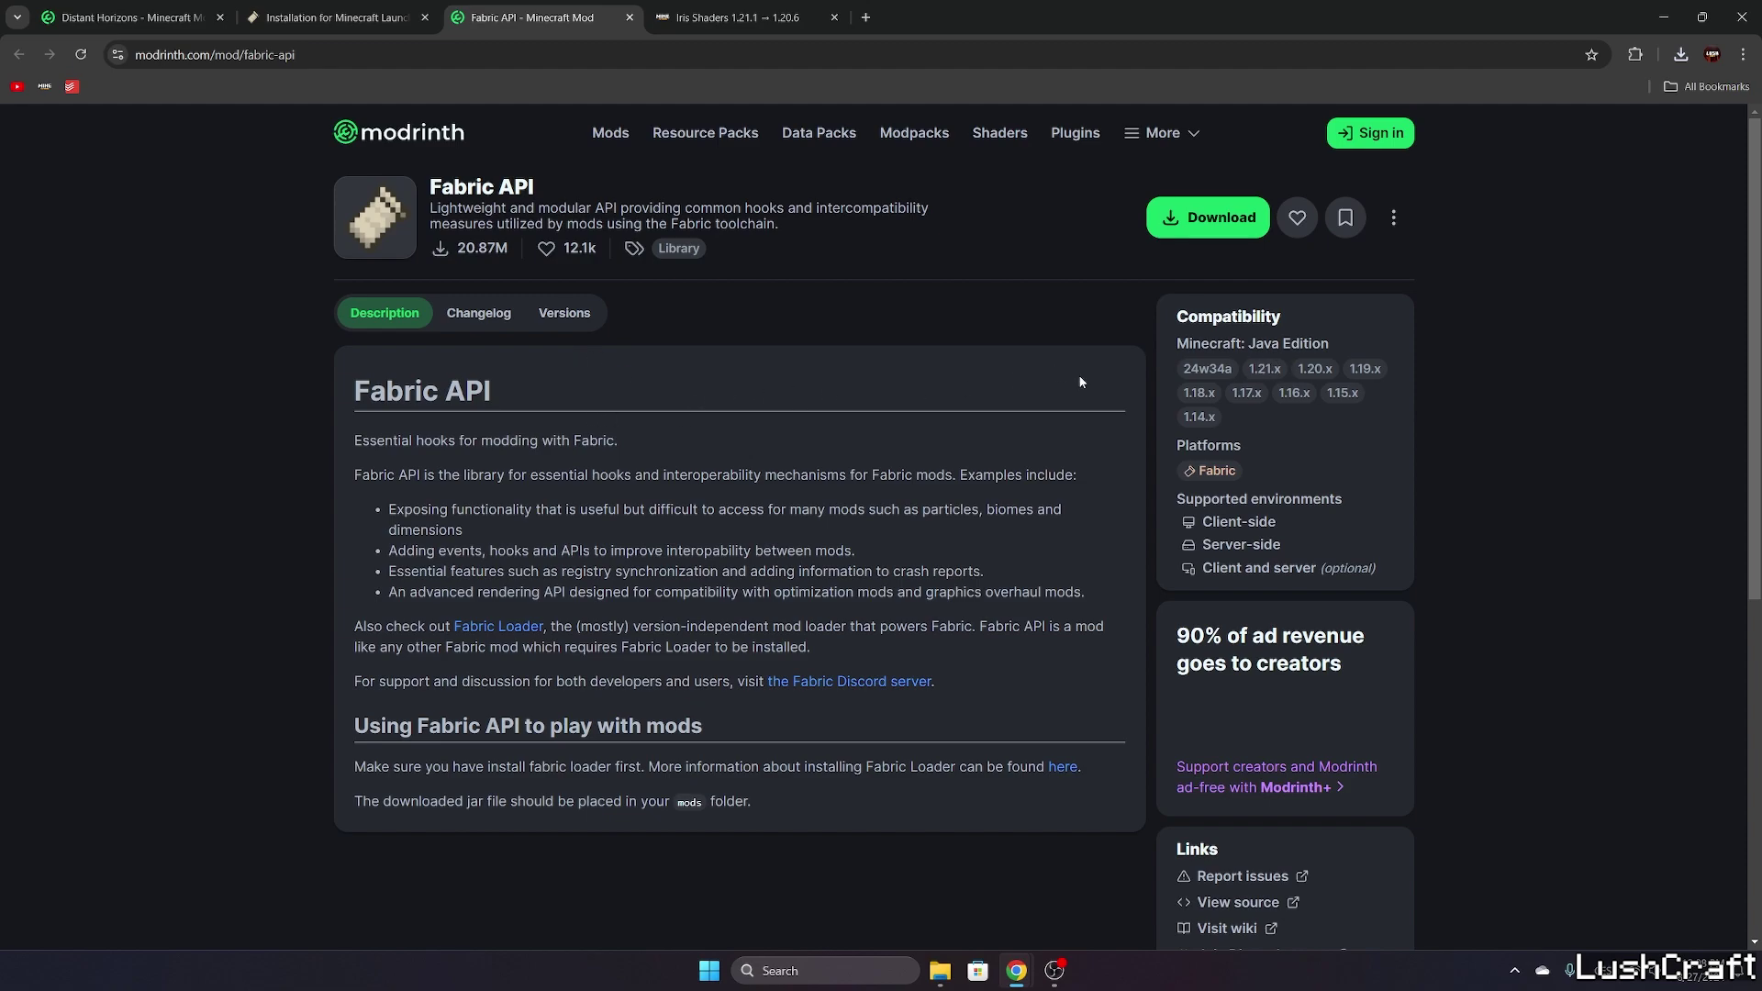
{"action": "left_click", "coordinate": [555, 314]}
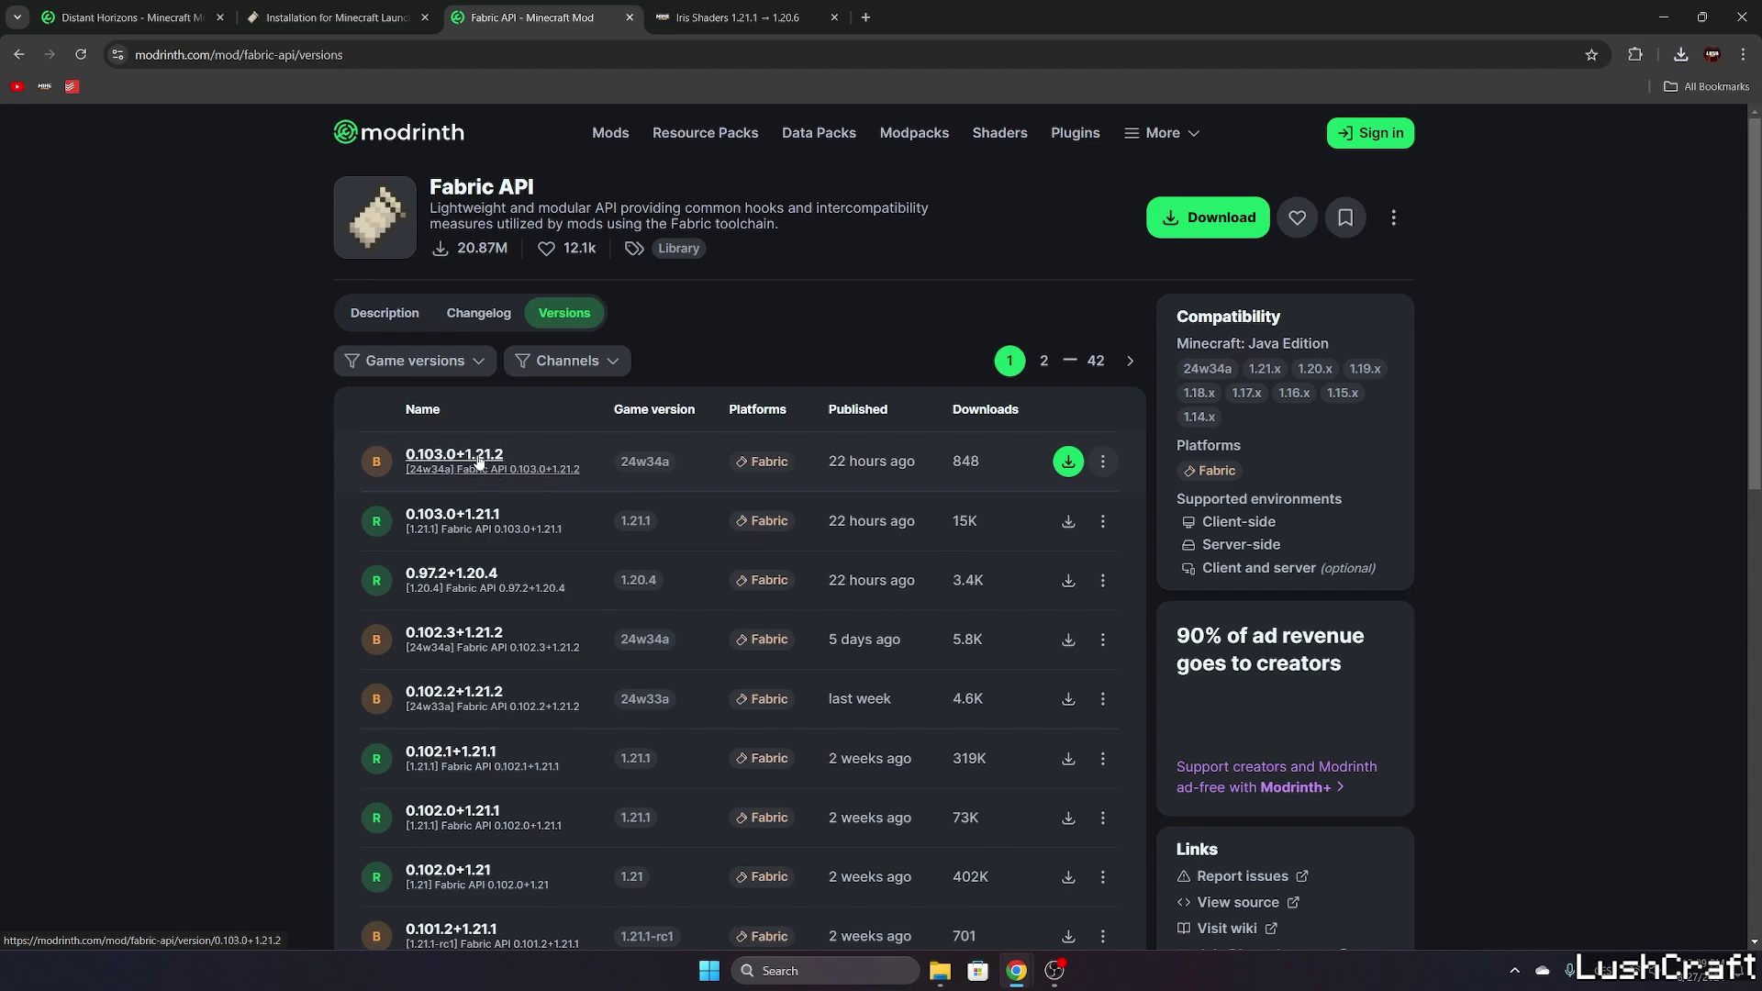
Download Fabric API 0.103.0+1.21.1 and the Iris universal installer jar
{"action": "left_click", "coordinate": [1068, 520]}
{"action": "left_click", "coordinate": [699, 13]}
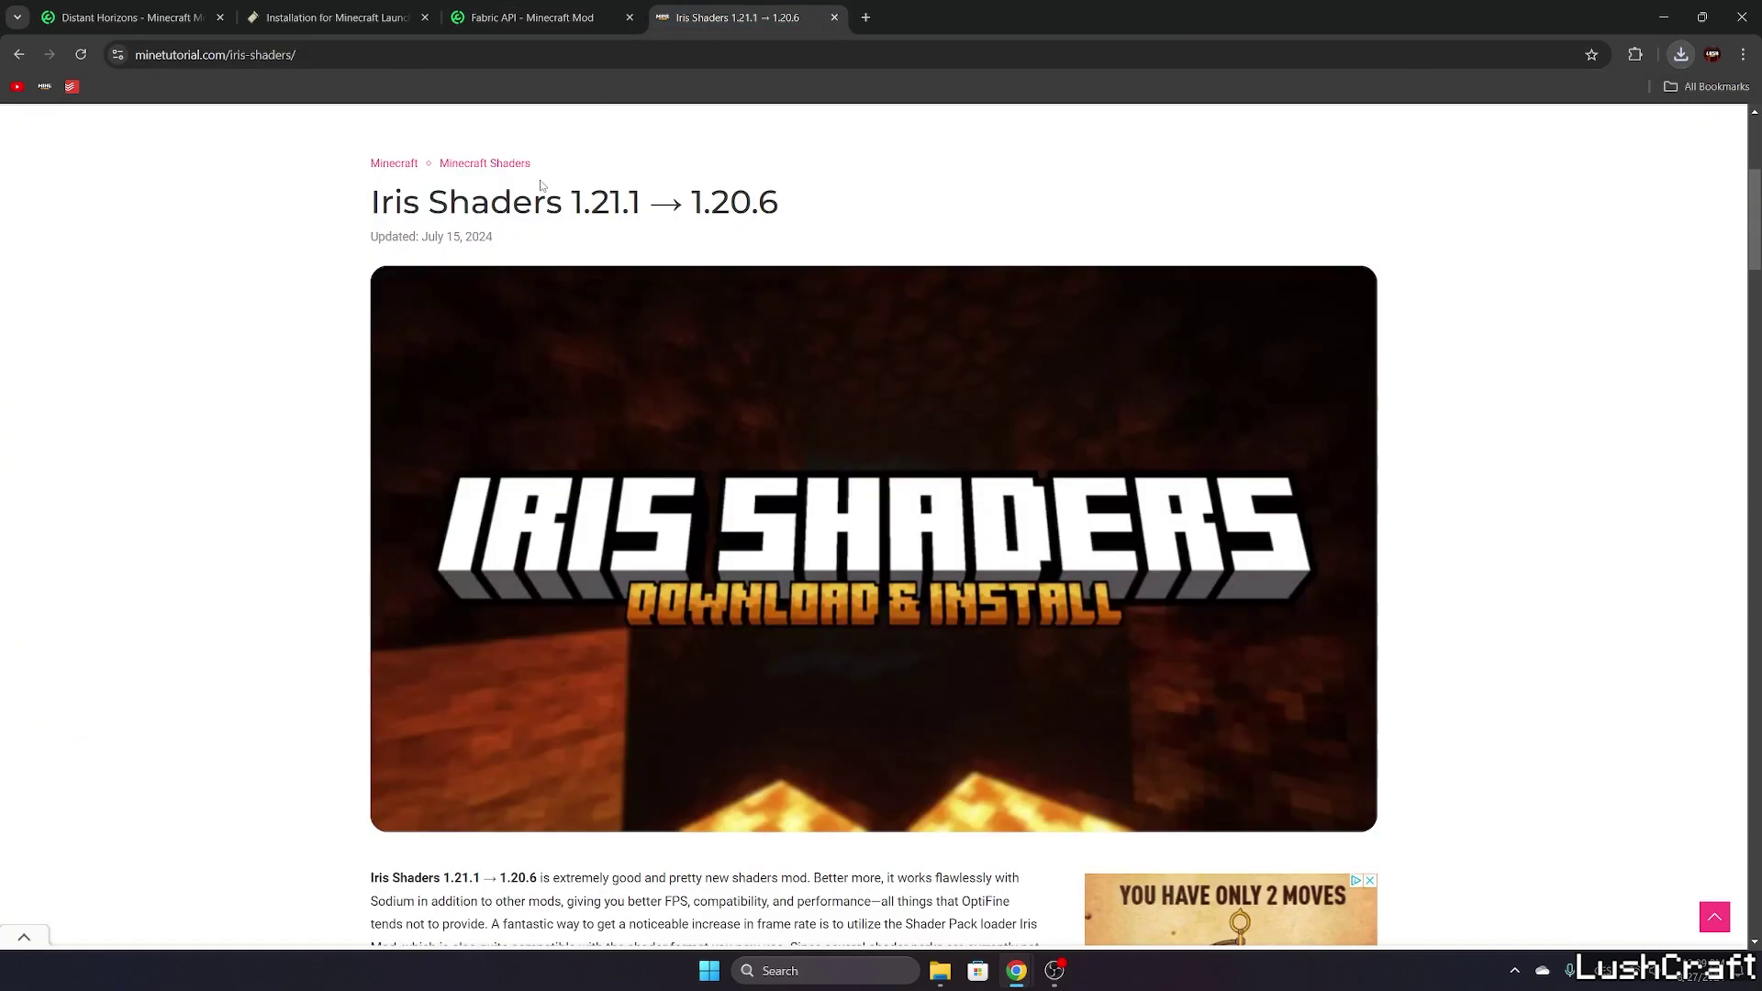
{"action": "scroll", "coordinate": [292, 299], "scroll_direction": "down", "scroll_amount": 5}
{"action": "scroll", "coordinate": [274, 311], "scroll_direction": "down", "scroll_amount": 15}
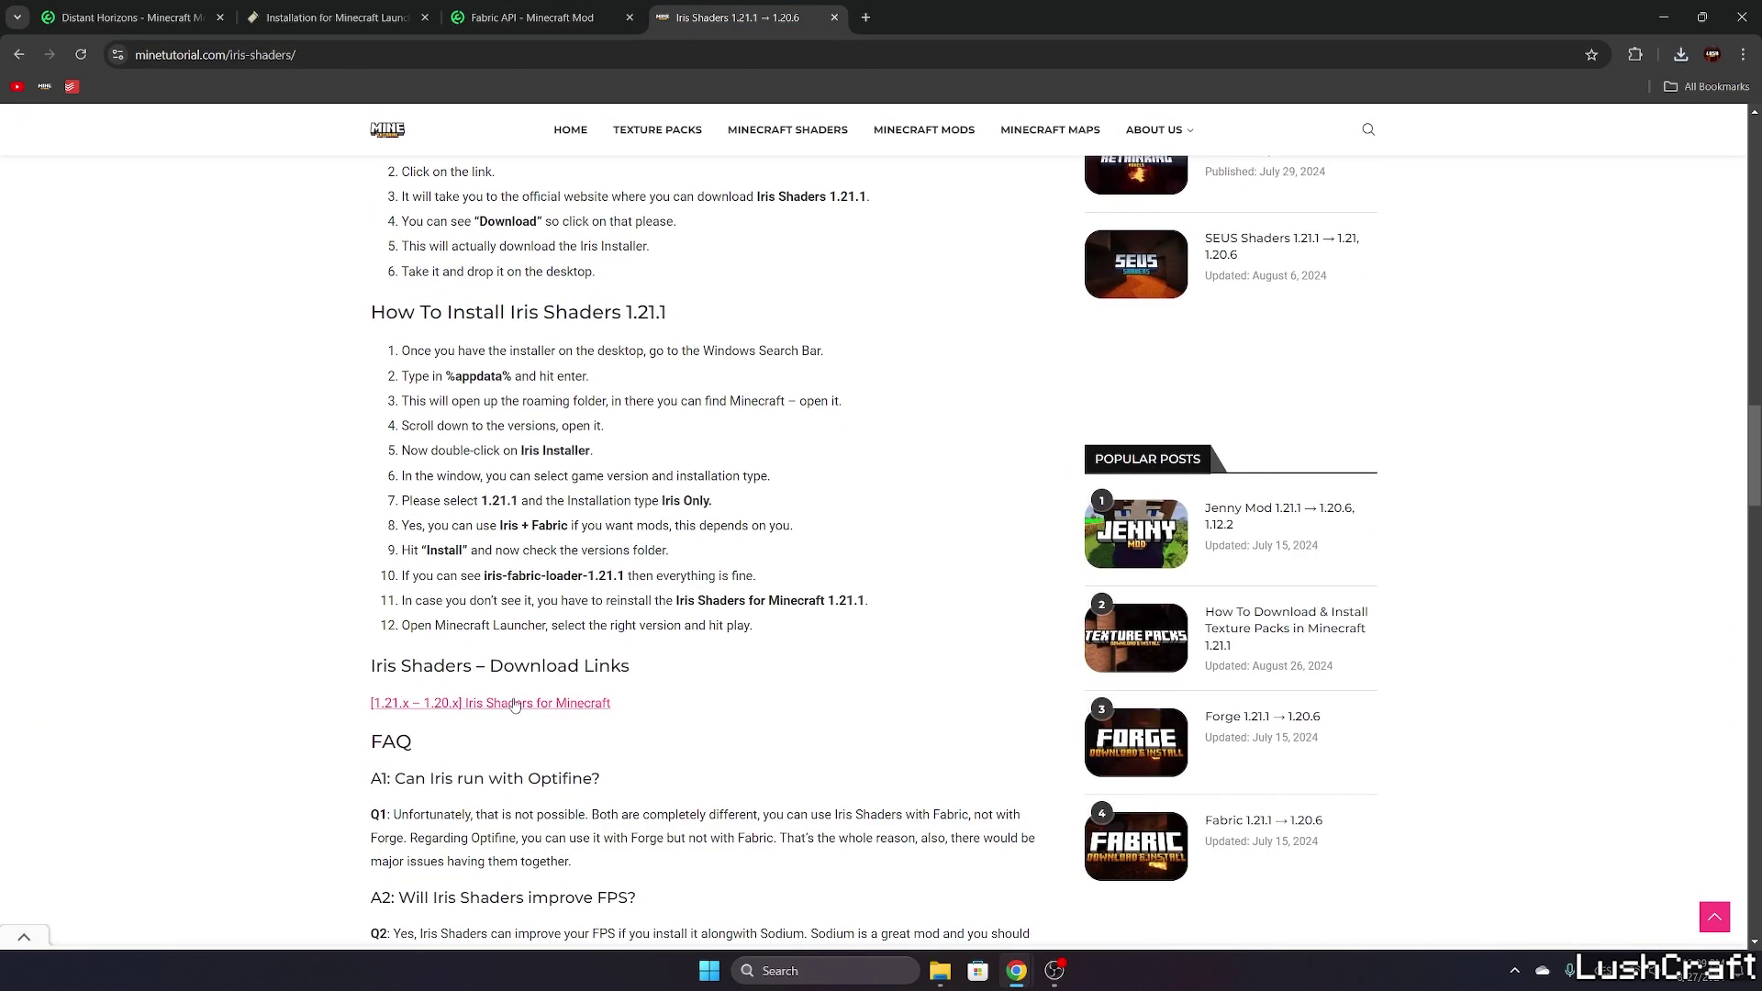
{"action": "scroll", "coordinate": [514, 708], "scroll_direction": "down", "scroll_amount": 1}
{"action": "left_click", "coordinate": [514, 626]}
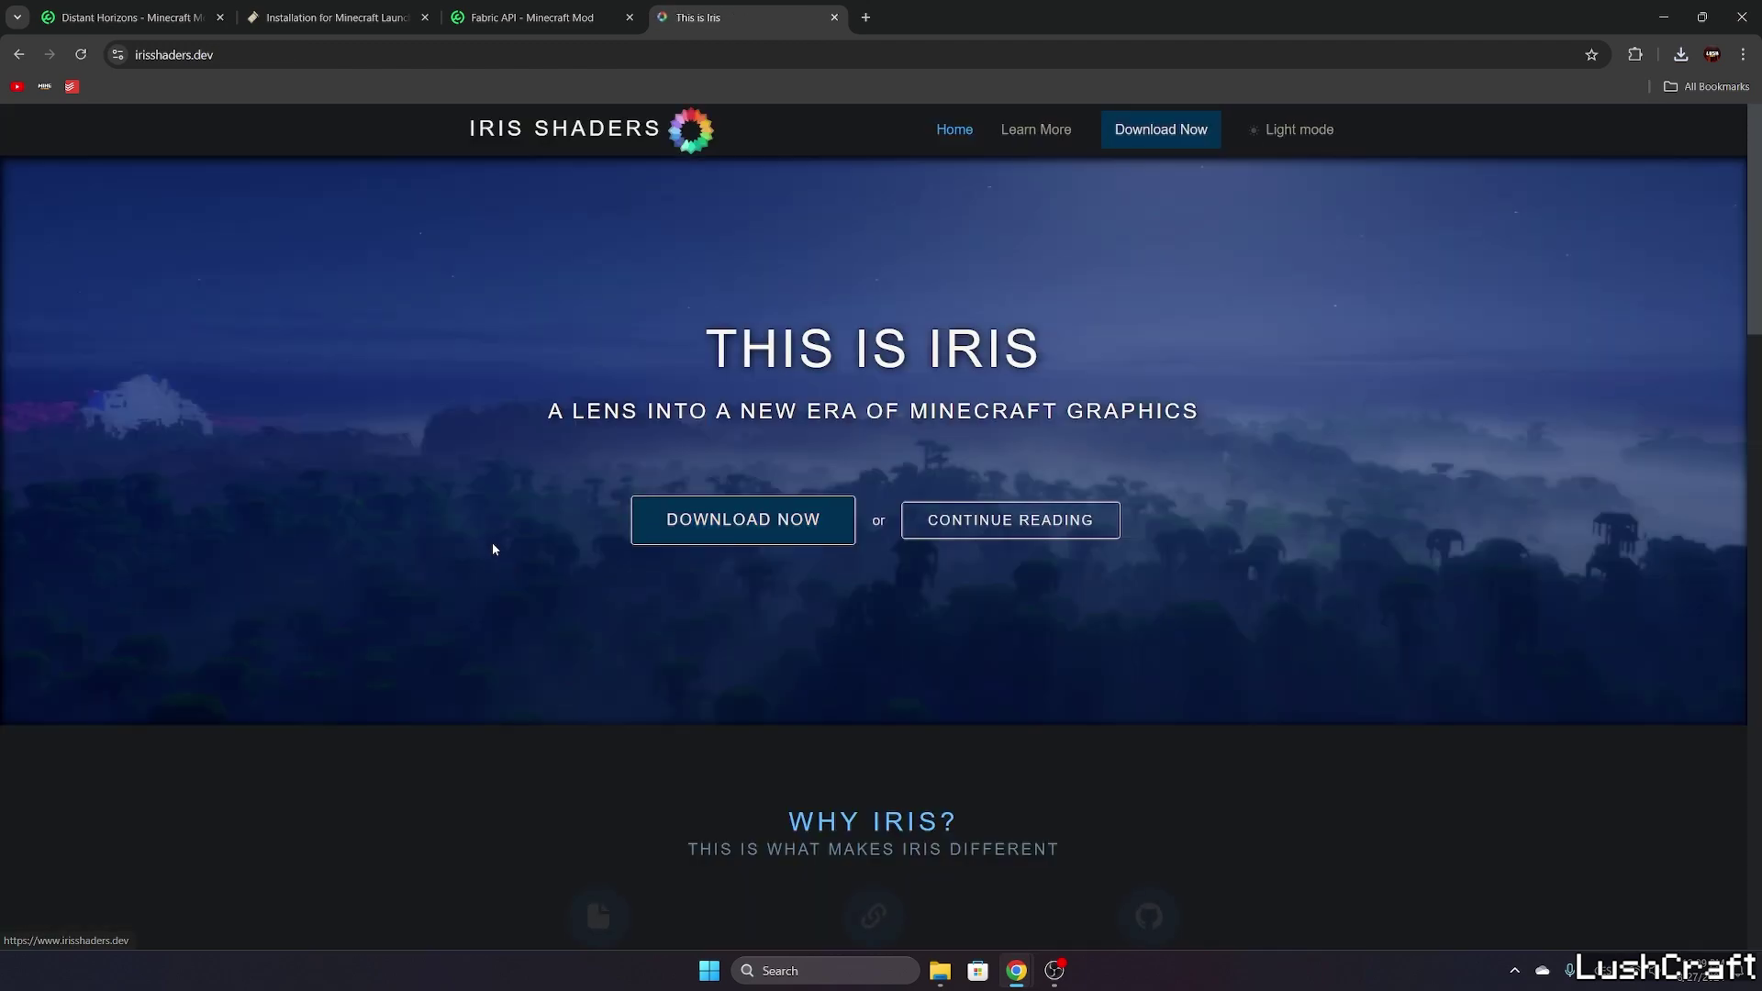
{"action": "left_click", "coordinate": [697, 520]}
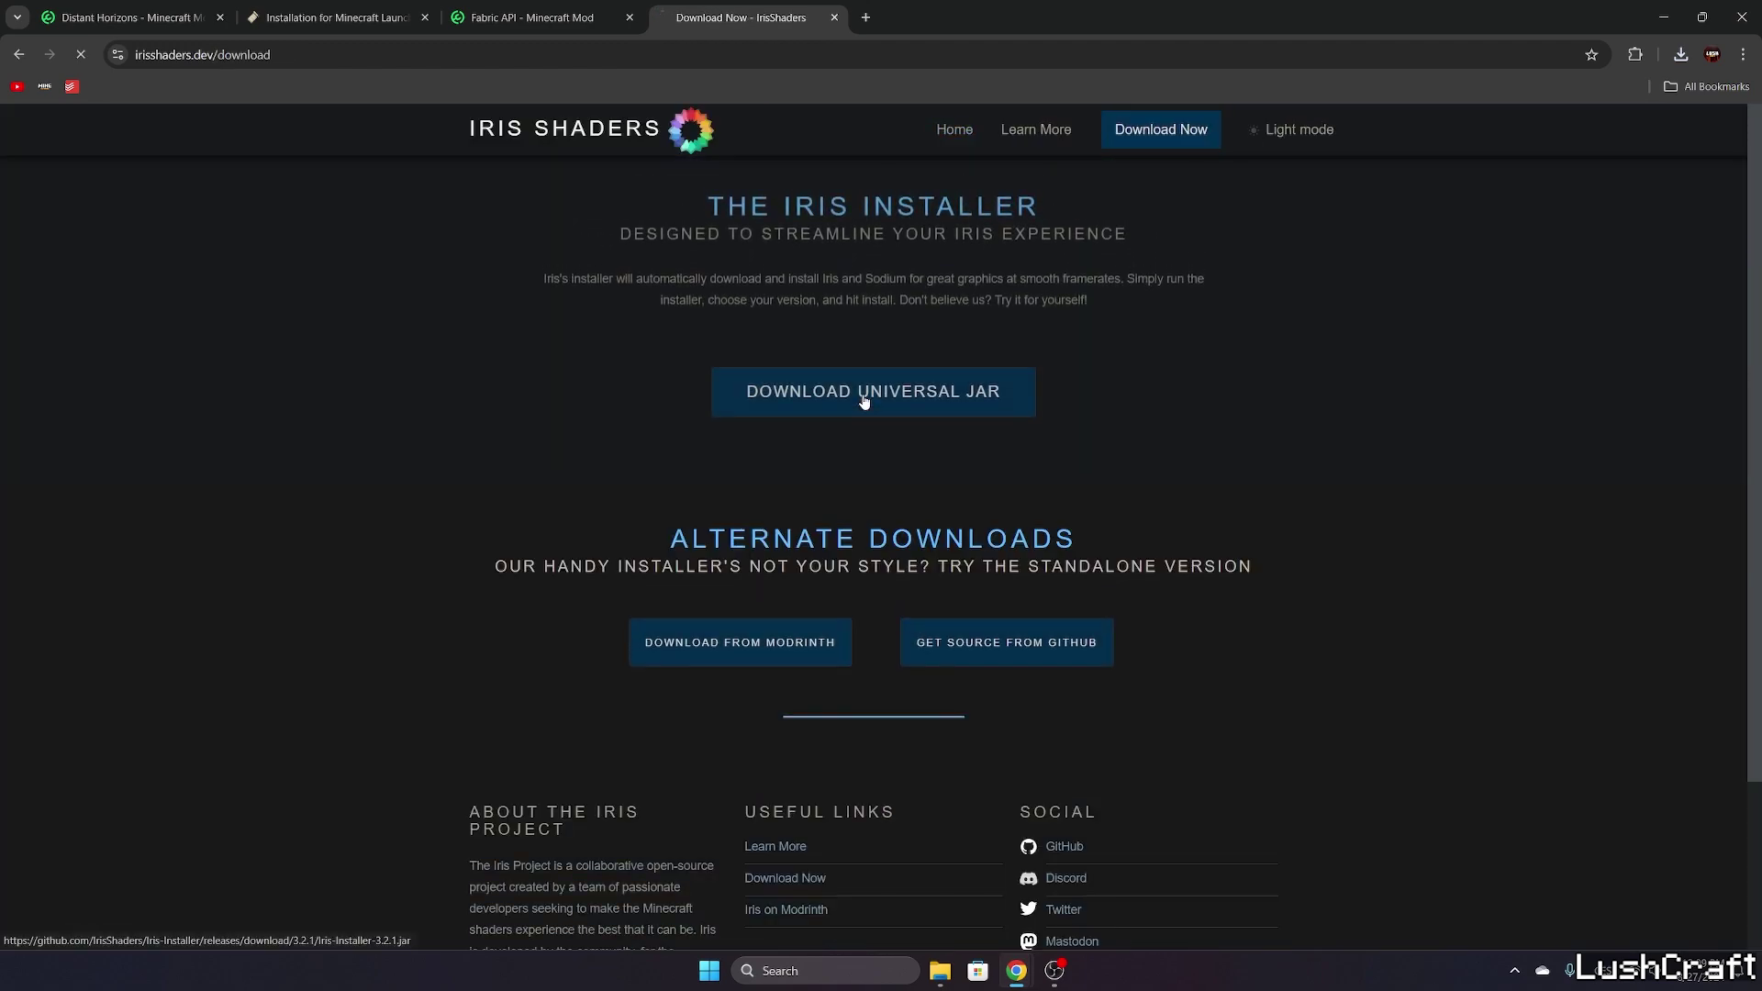
{"action": "left_click", "coordinate": [826, 404]}
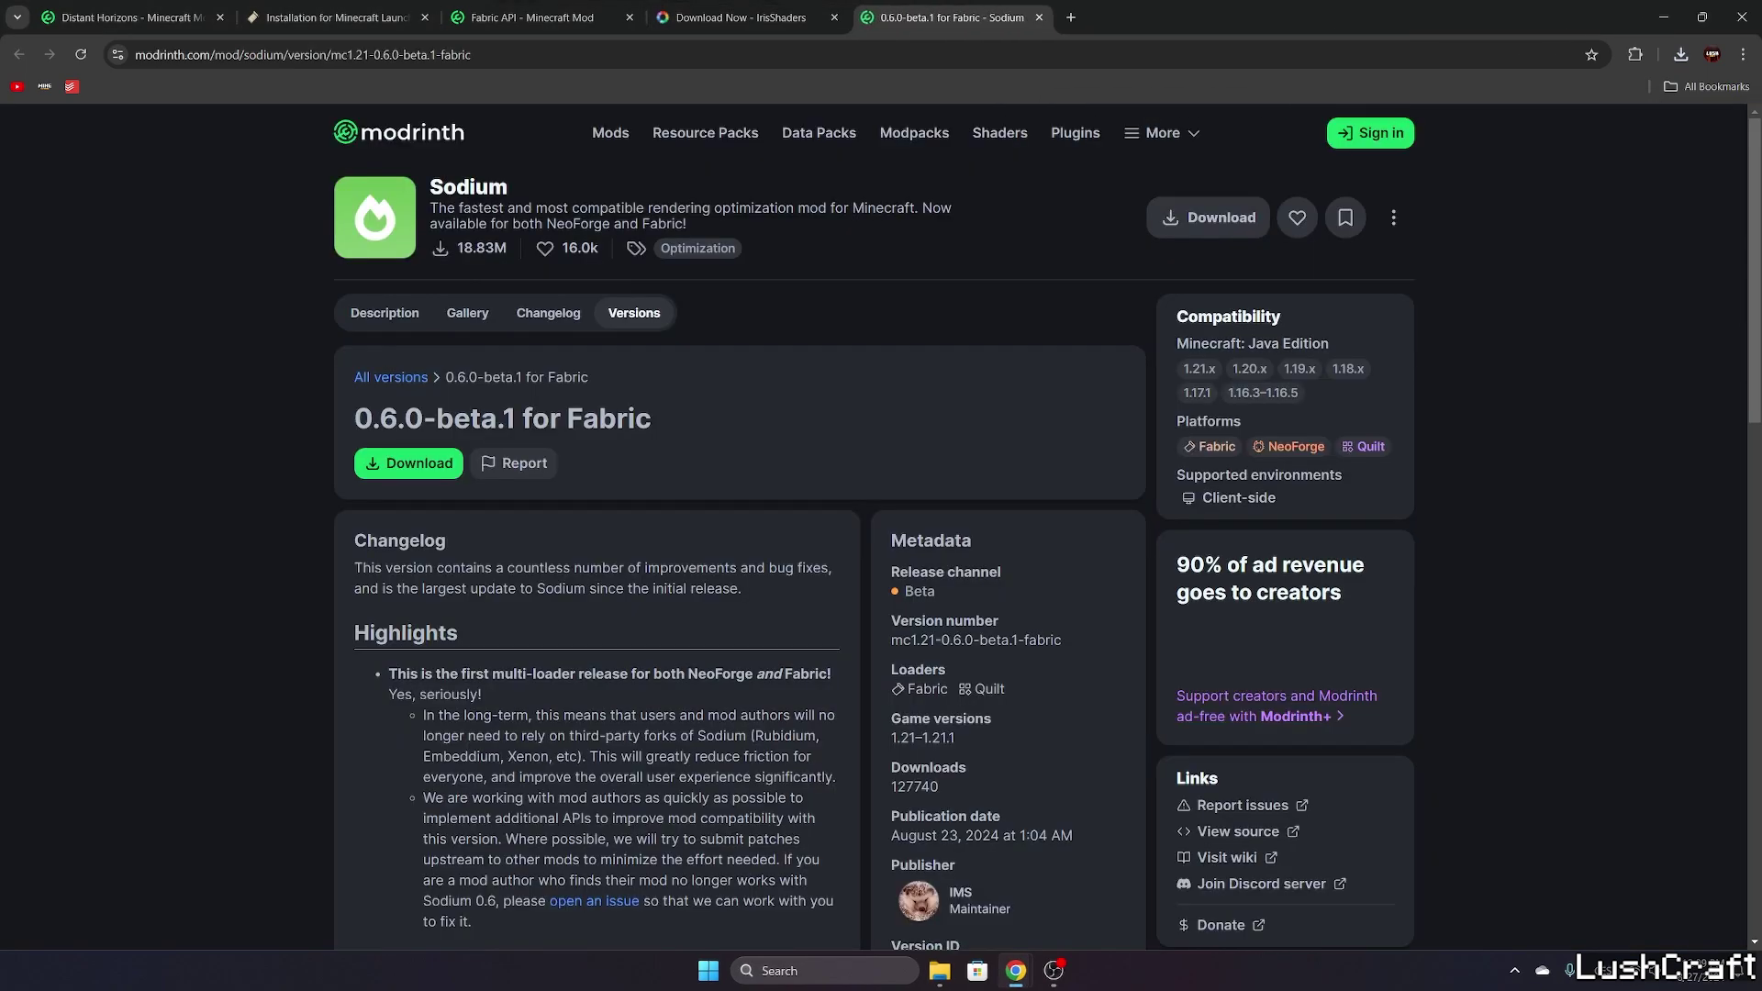
Download Sodium 0.6.0-beta.1 for Fabric and bring up the Indium 1.0.35 page
{"action": "left_click", "coordinate": [1022, 19]}
{"action": "left_click", "coordinate": [404, 462]}
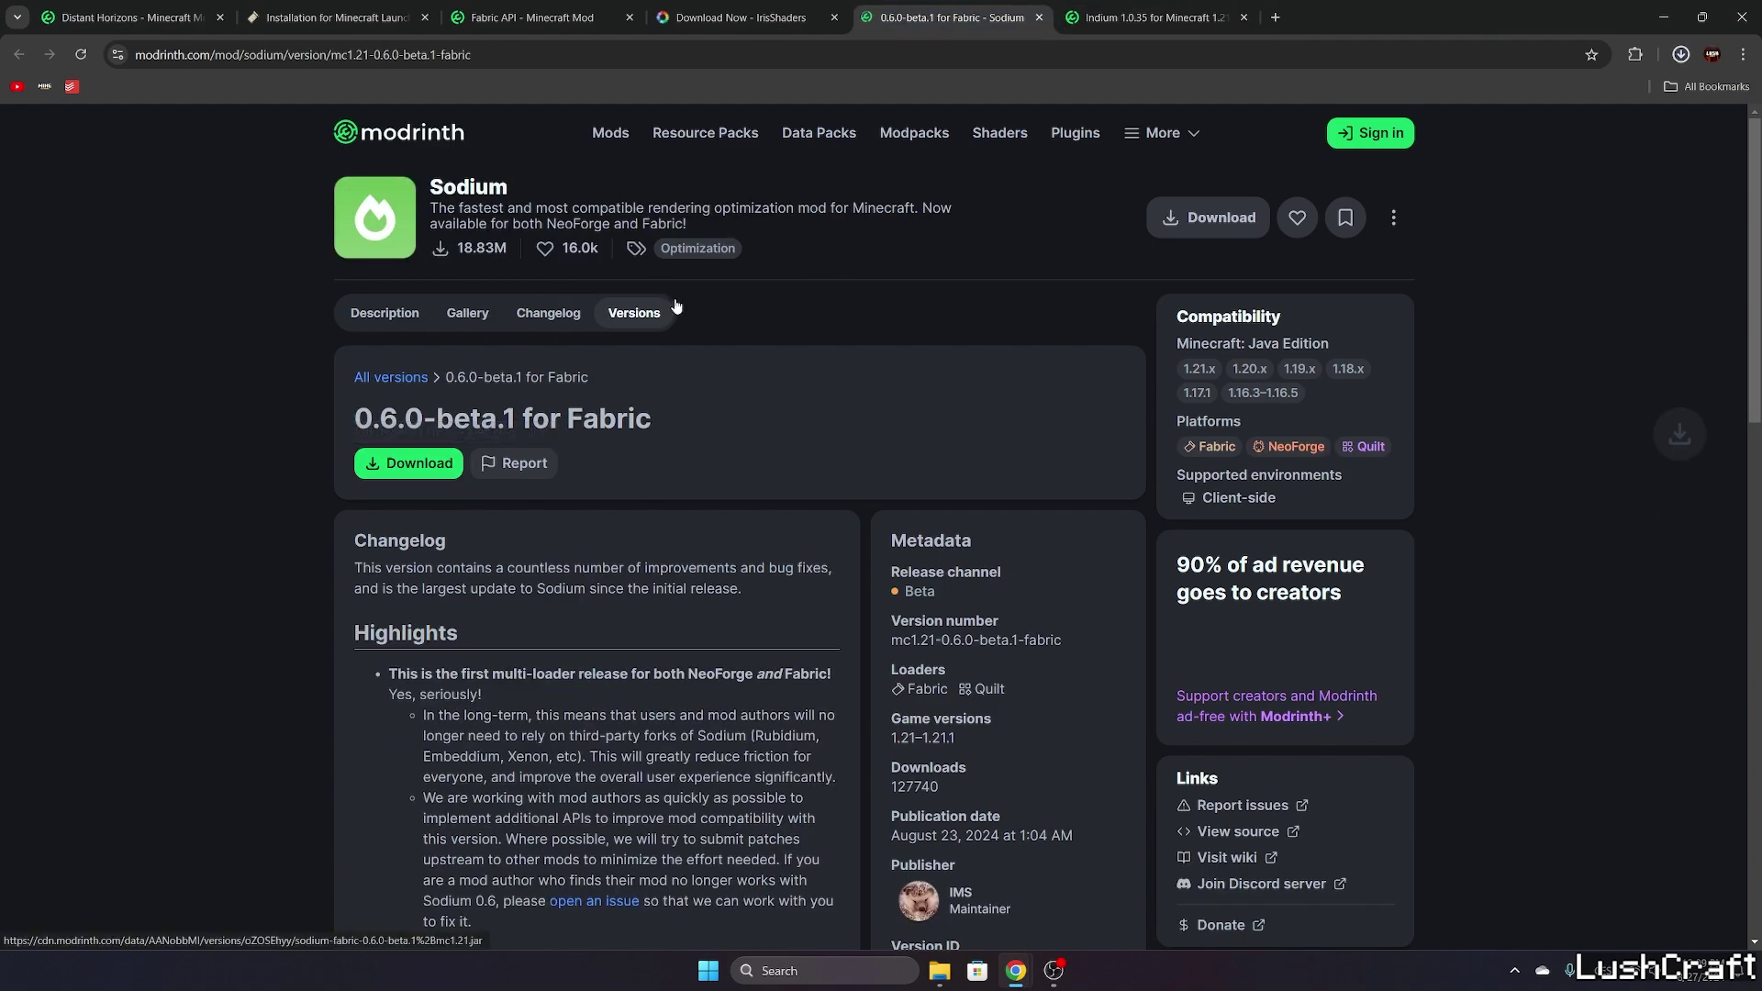
{"action": "left_click", "coordinate": [1125, 36]}
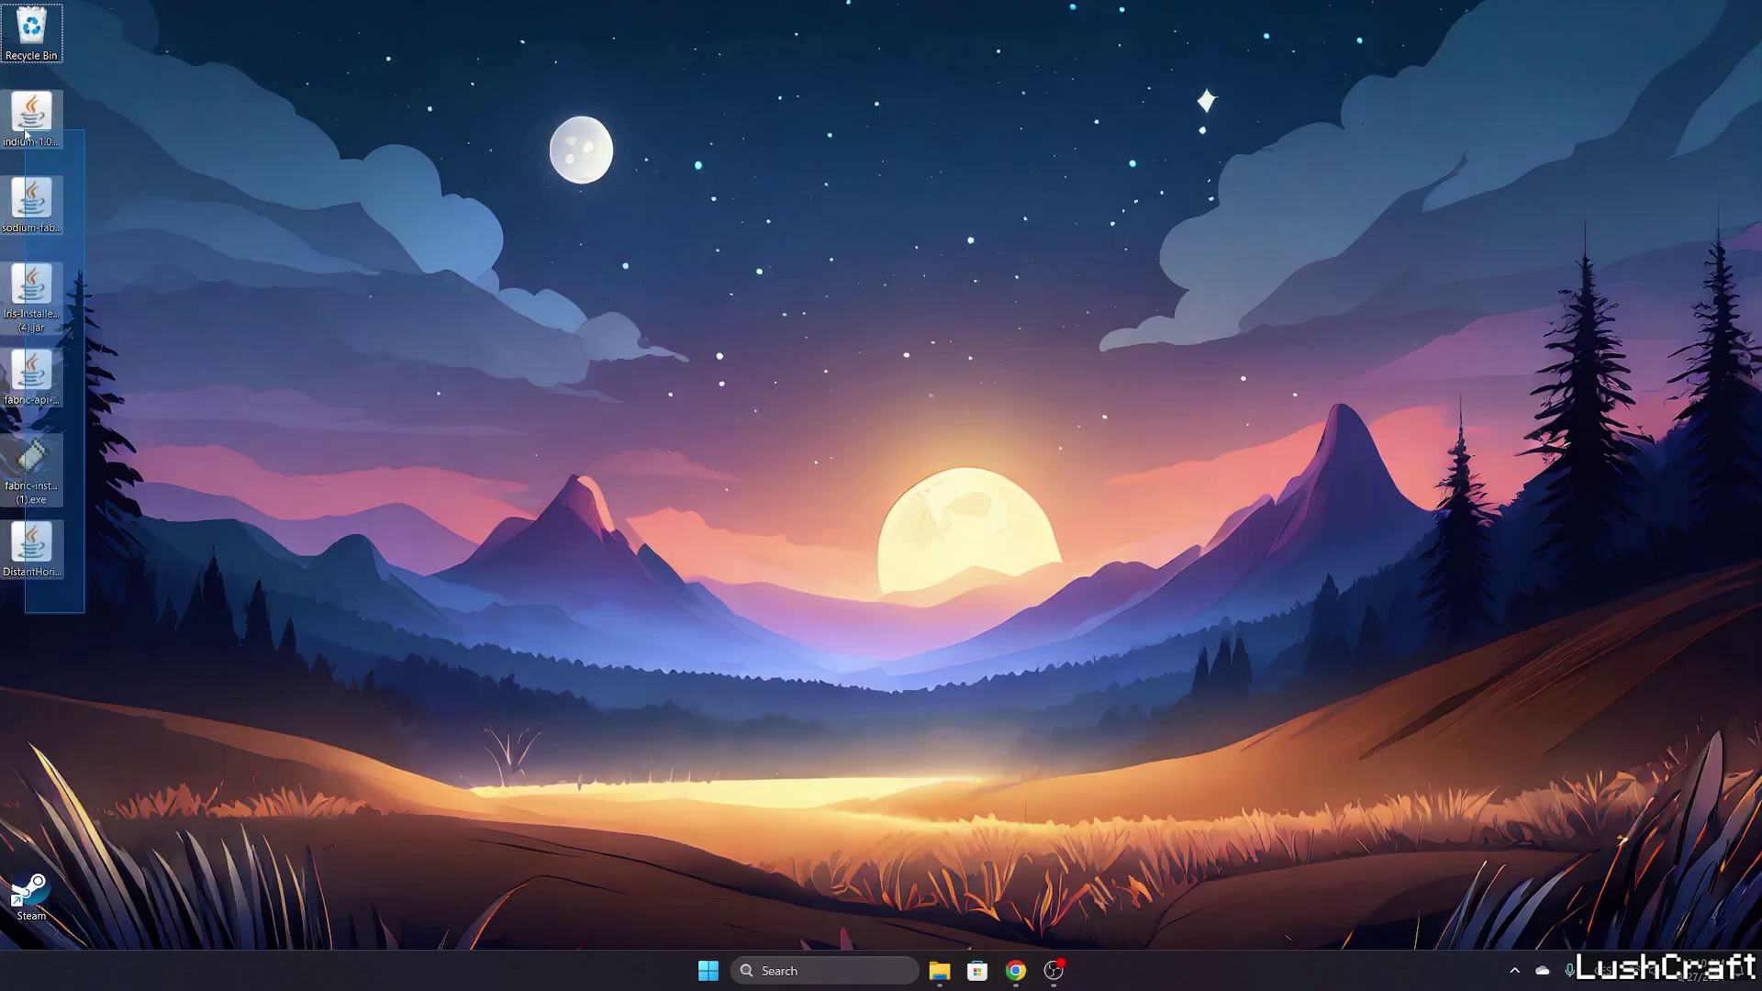
Arrange the six downloaded jars in two rows, with Sodium and Indium on the second, then shift the group right
{"action": "left_click_drag", "start_coordinate": [104, 136], "coordinate": [679, 387]}
{"action": "left_click_drag", "start_coordinate": [545, 375], "coordinate": [609, 374]}
{"action": "left_click_drag", "start_coordinate": [544, 289], "coordinate": [543, 376]}
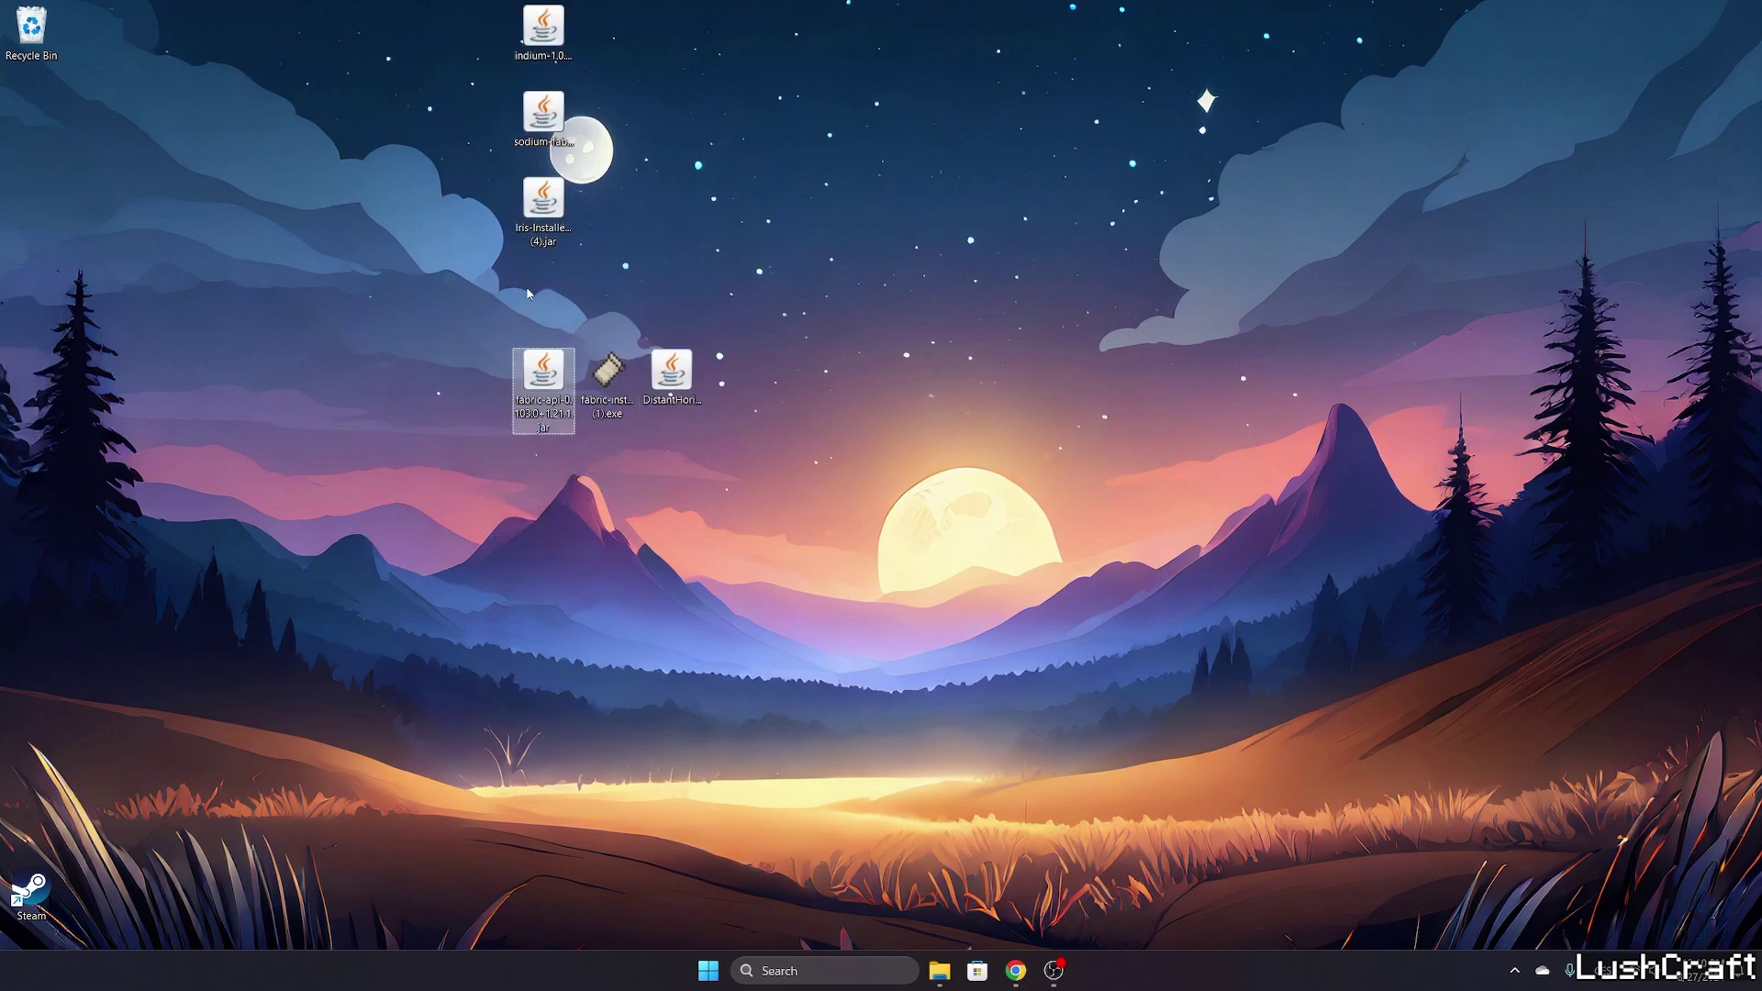
{"action": "left_click_drag", "start_coordinate": [544, 200], "coordinate": [544, 463]}
{"action": "left_click_drag", "start_coordinate": [553, 140], "coordinate": [608, 463]}
{"action": "left_click_drag", "start_coordinate": [543, 27], "coordinate": [672, 464]}
{"action": "left_click_drag", "start_coordinate": [439, 228], "coordinate": [771, 616]}
{"action": "left_click_drag", "start_coordinate": [672, 371], "coordinate": [928, 371]}
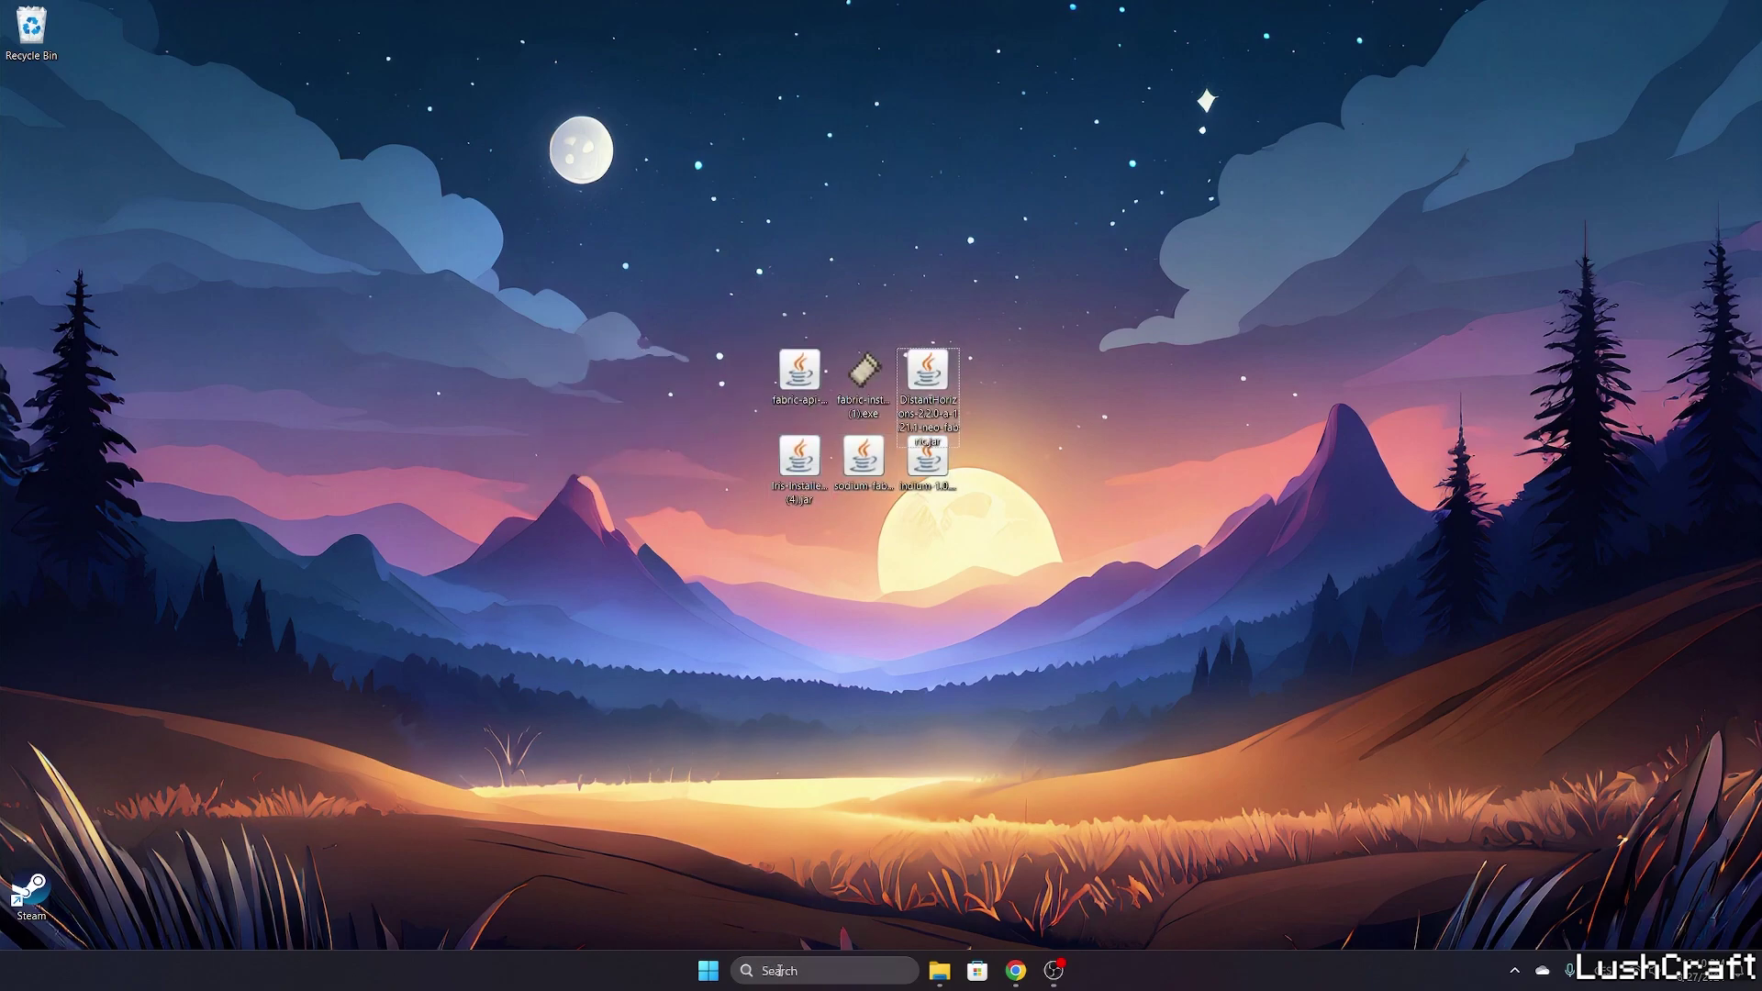
Open the %appdata% Roaming folder and position its window beside the desktop icons
{"action": "left_click", "coordinate": [817, 974]}
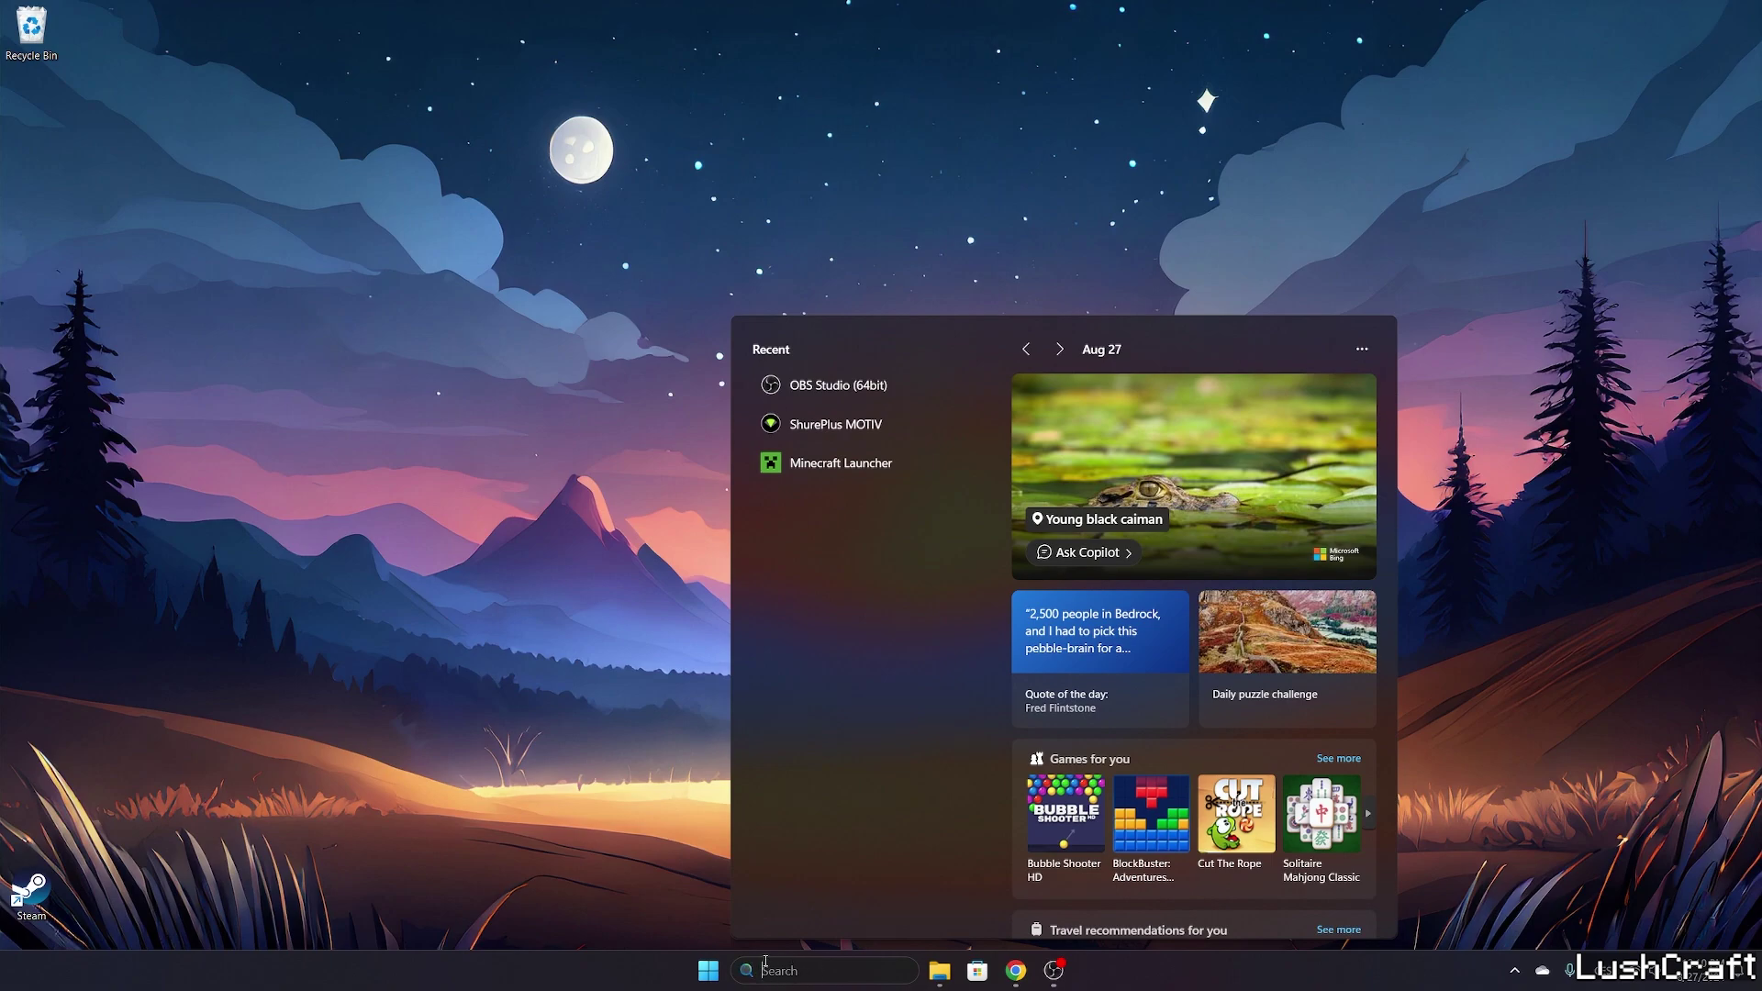
{"action": "type", "text": "%appdata%"}
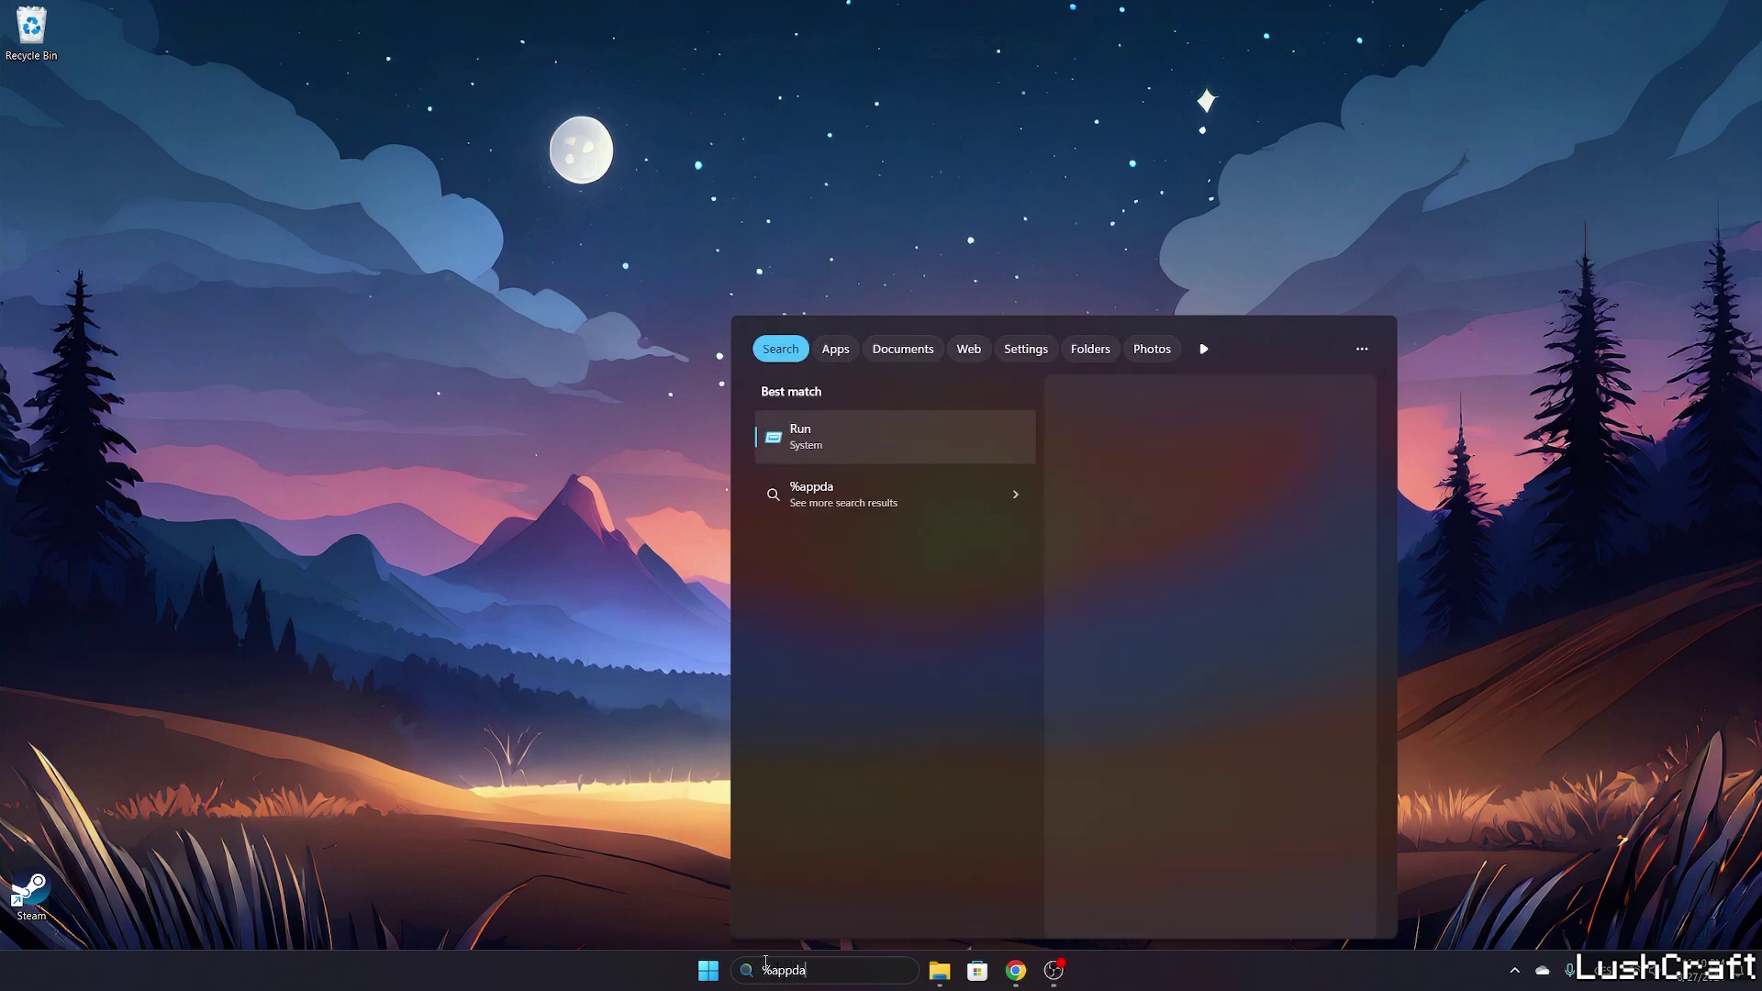
{"action": "key", "text": "Return"}
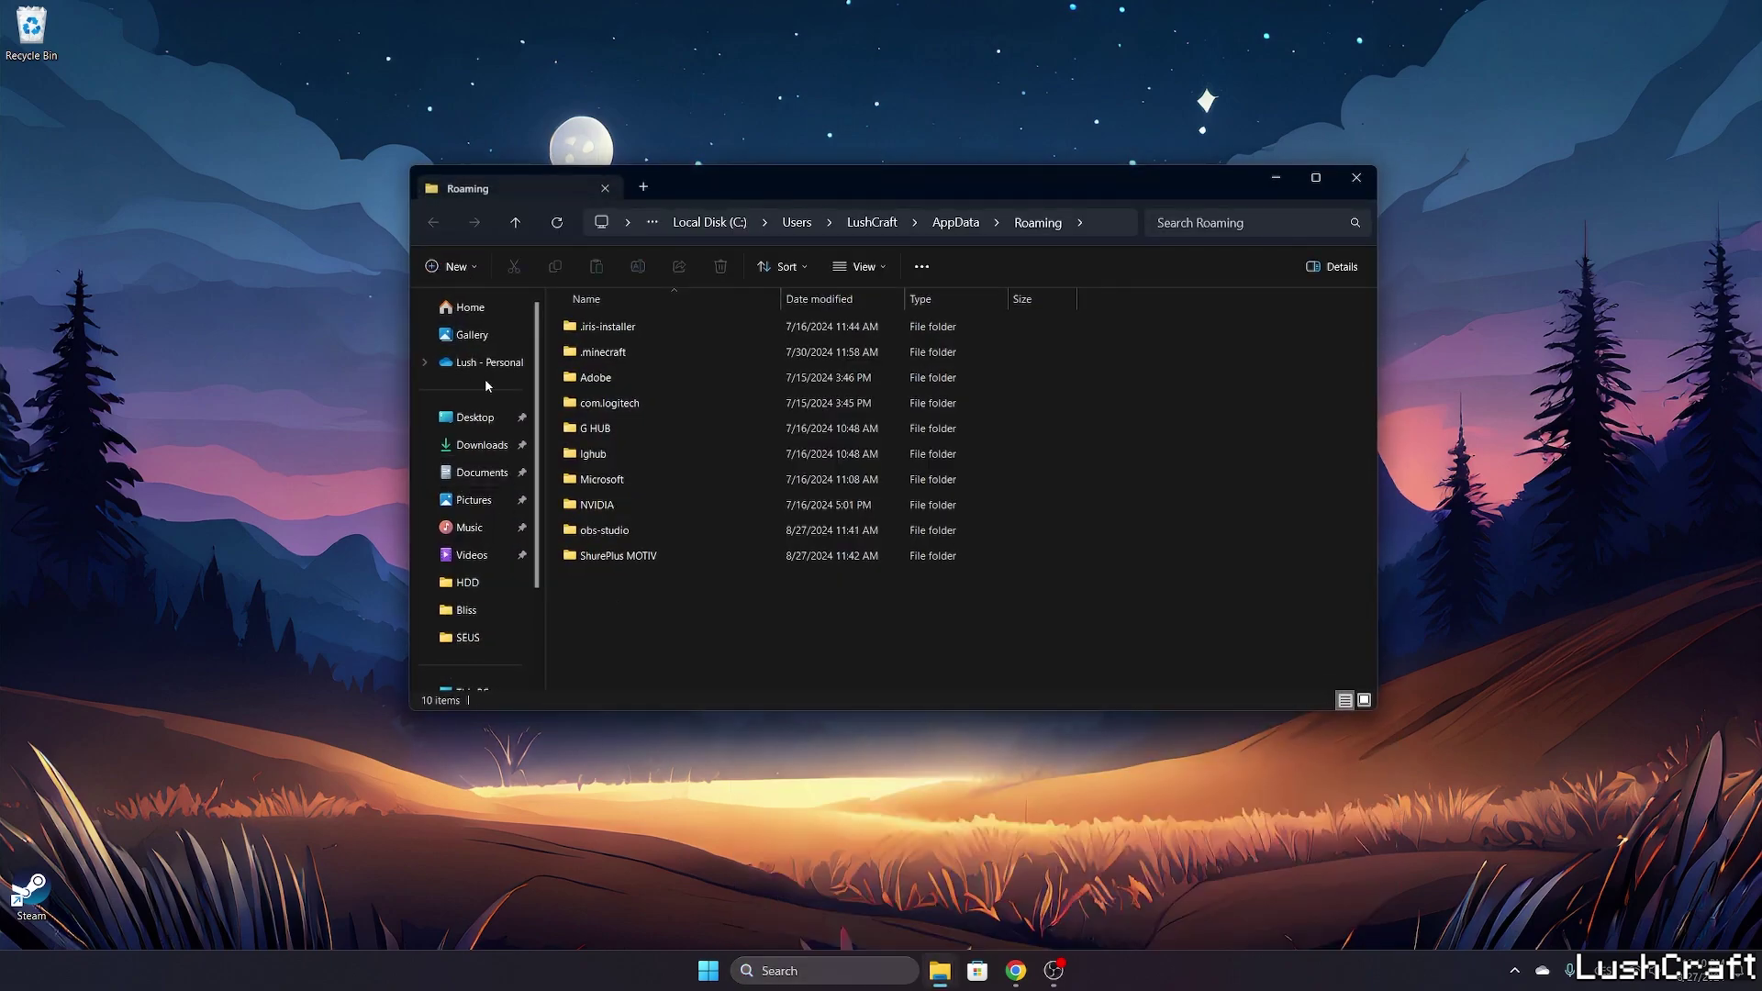
{"action": "left_click_drag", "start_coordinate": [715, 184], "coordinate": [1273, 233]}
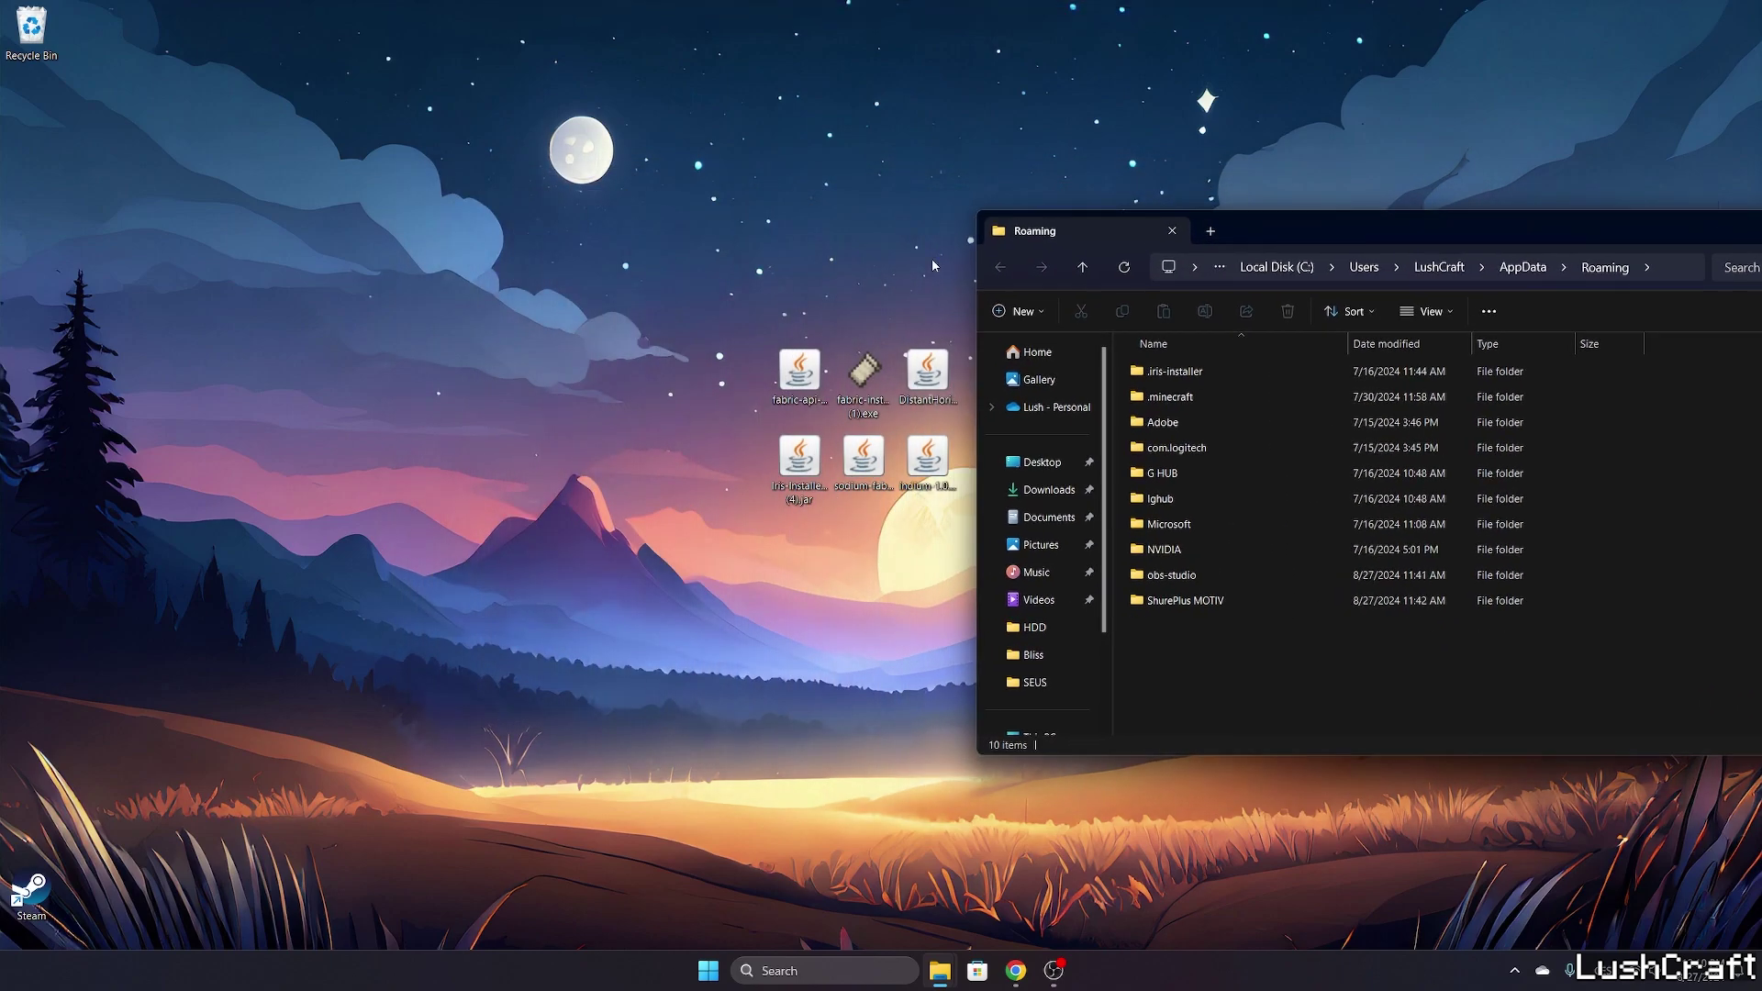
{"action": "left_click_drag", "start_coordinate": [963, 298], "coordinate": [771, 506]}
{"action": "left_click_drag", "start_coordinate": [904, 381], "coordinate": [650, 381]}
{"action": "left_click_drag", "start_coordinate": [1299, 241], "coordinate": [1074, 228]}
Open .minecraft > mods and delete the old mod jar
{"action": "left_click", "coordinate": [945, 392]}
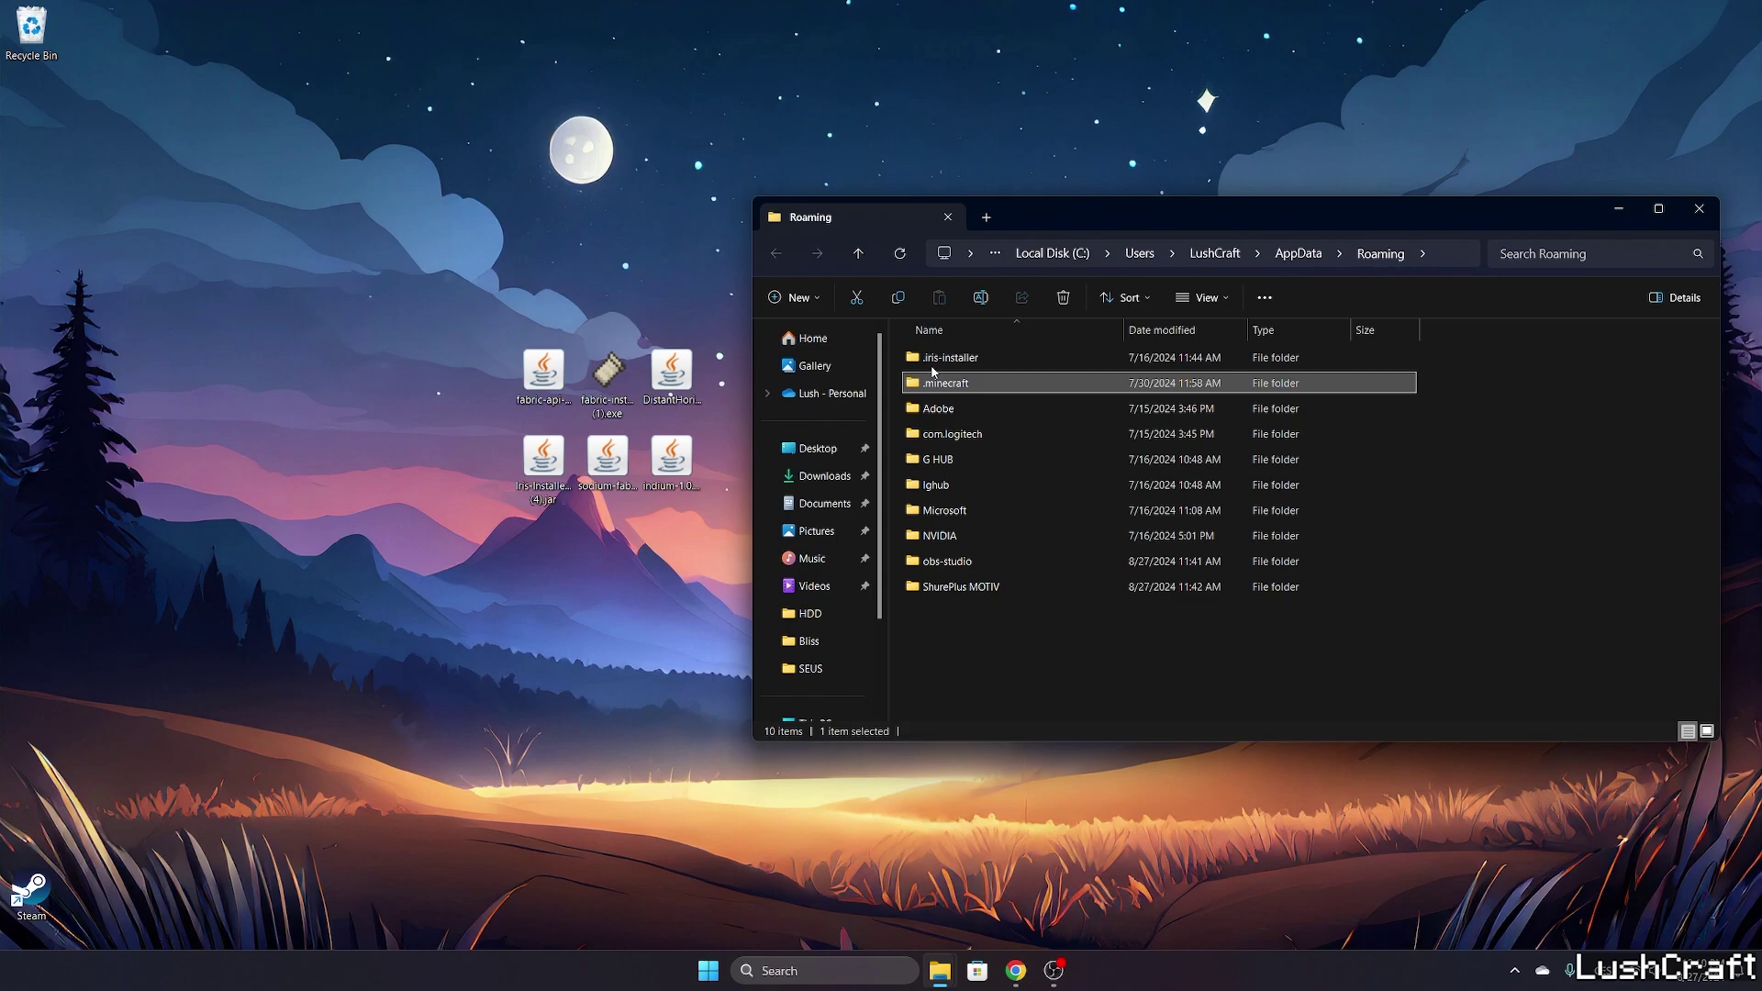
{"action": "double_click", "coordinate": [942, 390]}
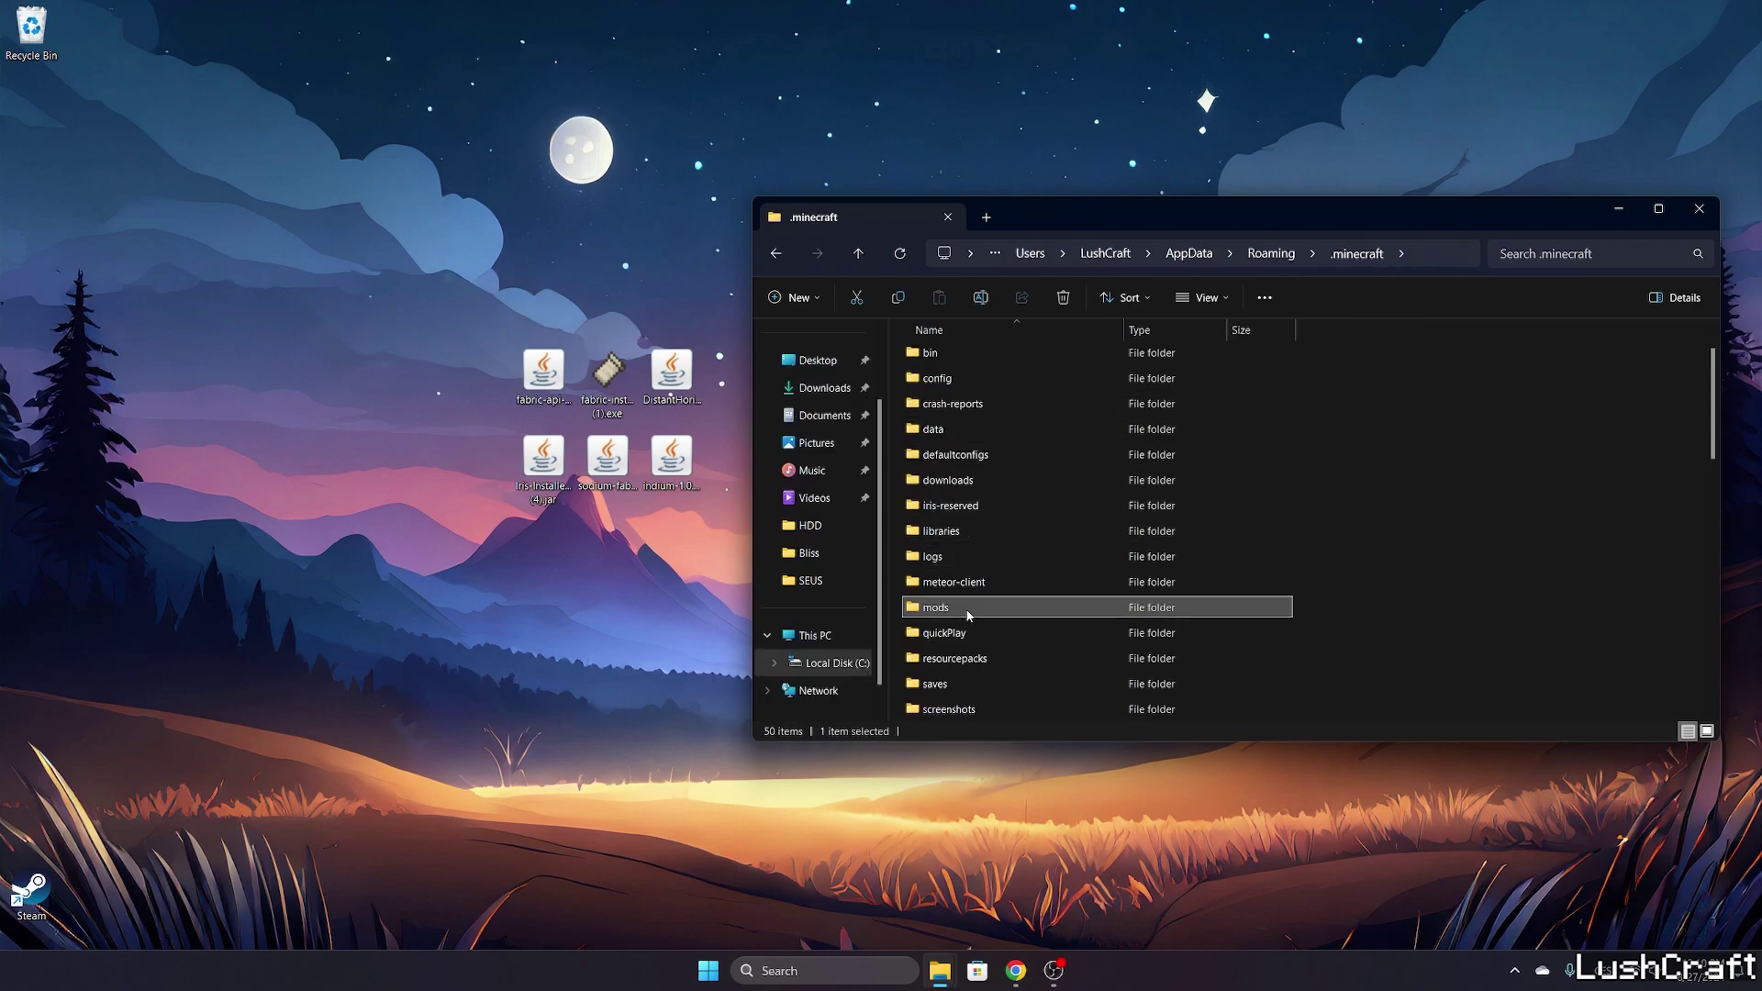
{"action": "double_click", "coordinate": [977, 607]}
{"action": "left_click", "coordinate": [1015, 367]}
{"action": "key", "text": "Delete"}
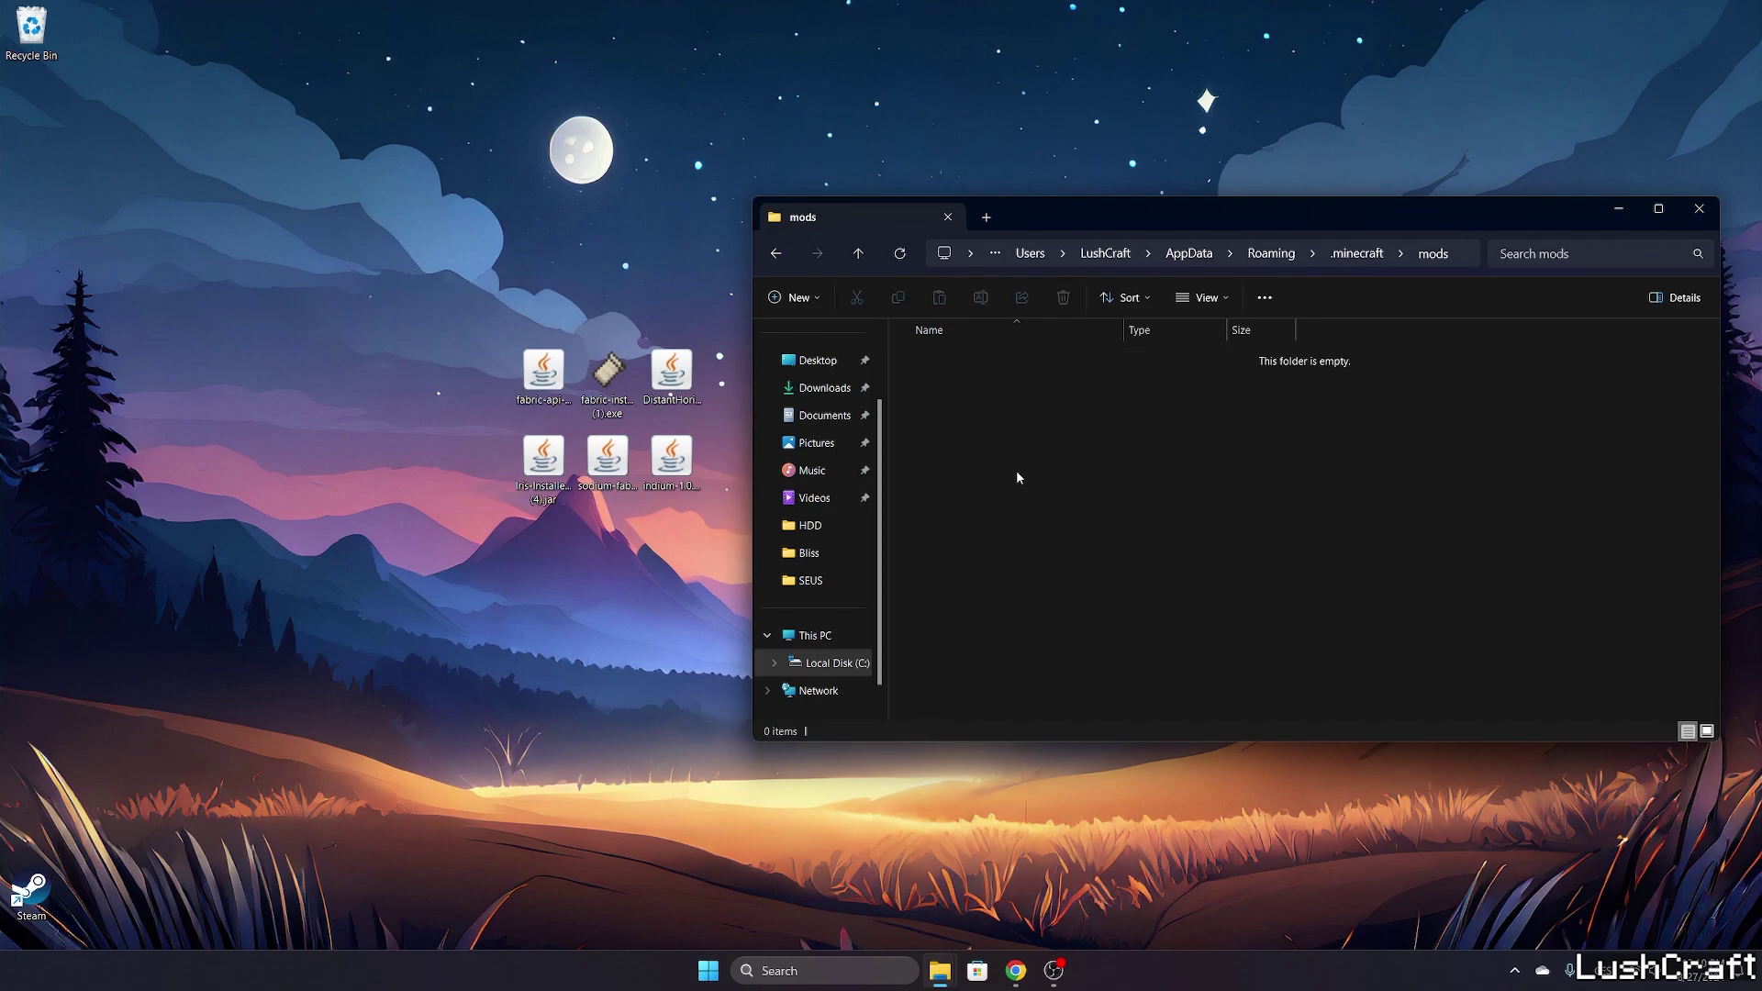
Move the DistantHorizons, fabric-api, sodium and indium jars from the desktop into mods
{"action": "left_click", "coordinate": [685, 389]}
{"action": "left_click_drag", "start_coordinate": [685, 389], "coordinate": [976, 394]}
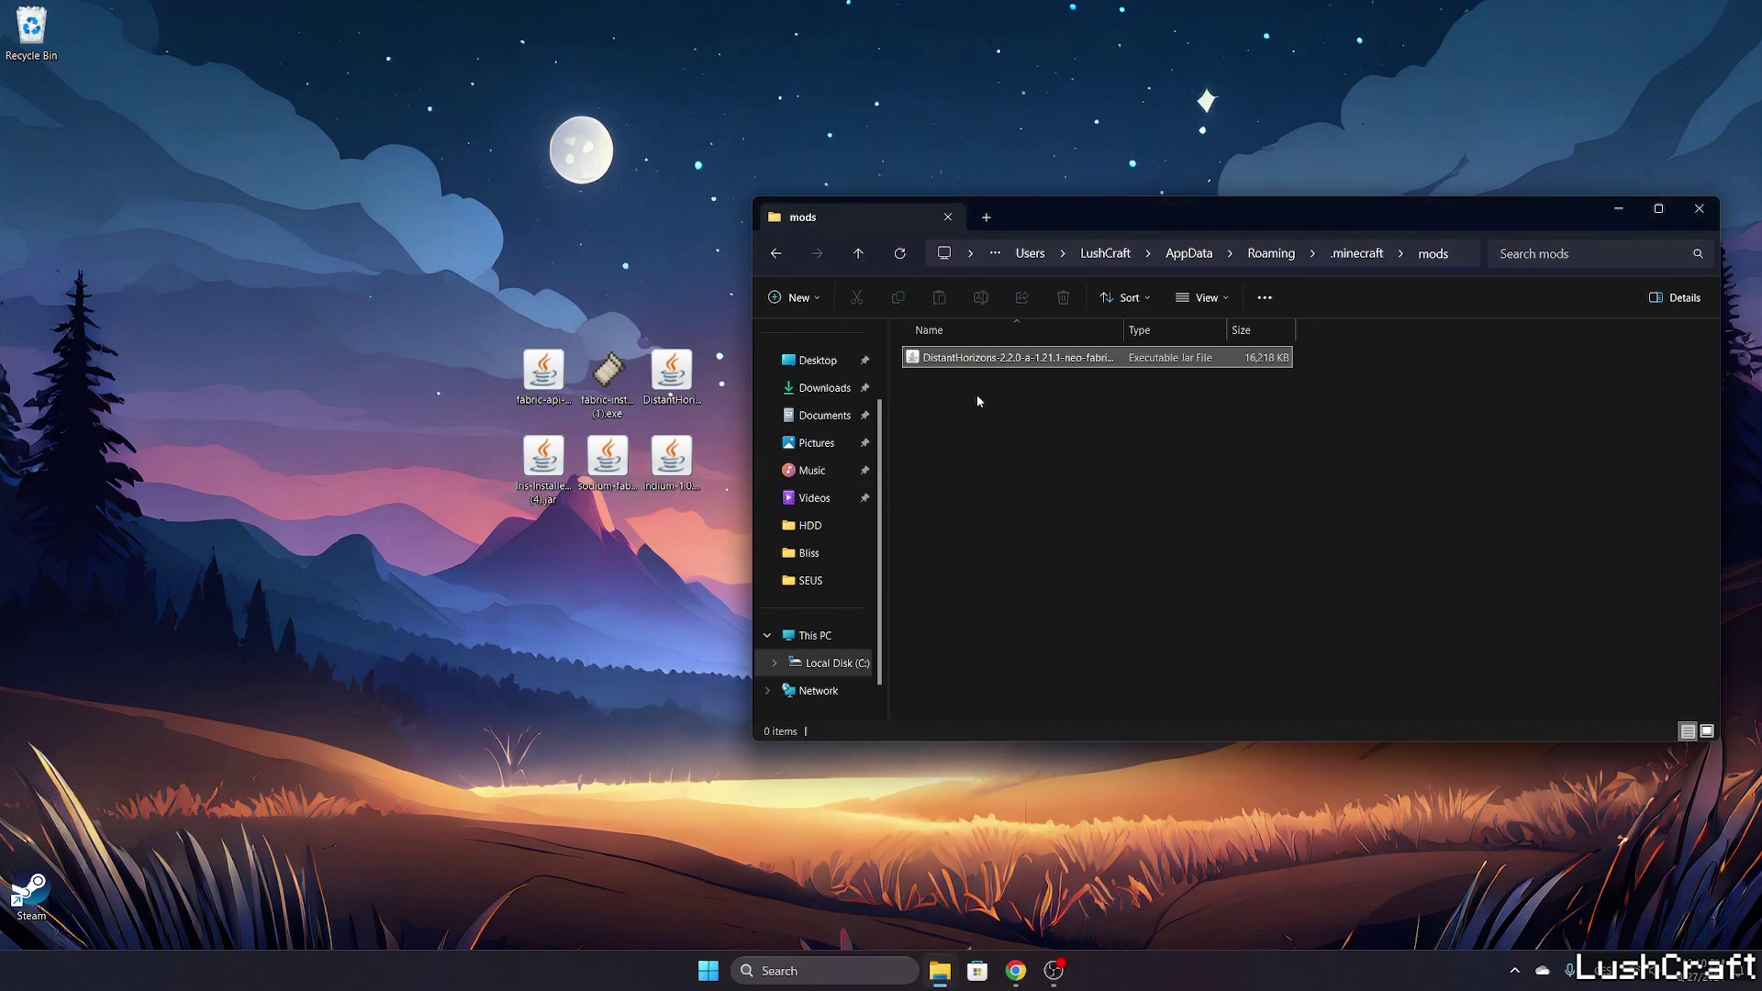
{"action": "left_click", "coordinate": [1008, 396]}
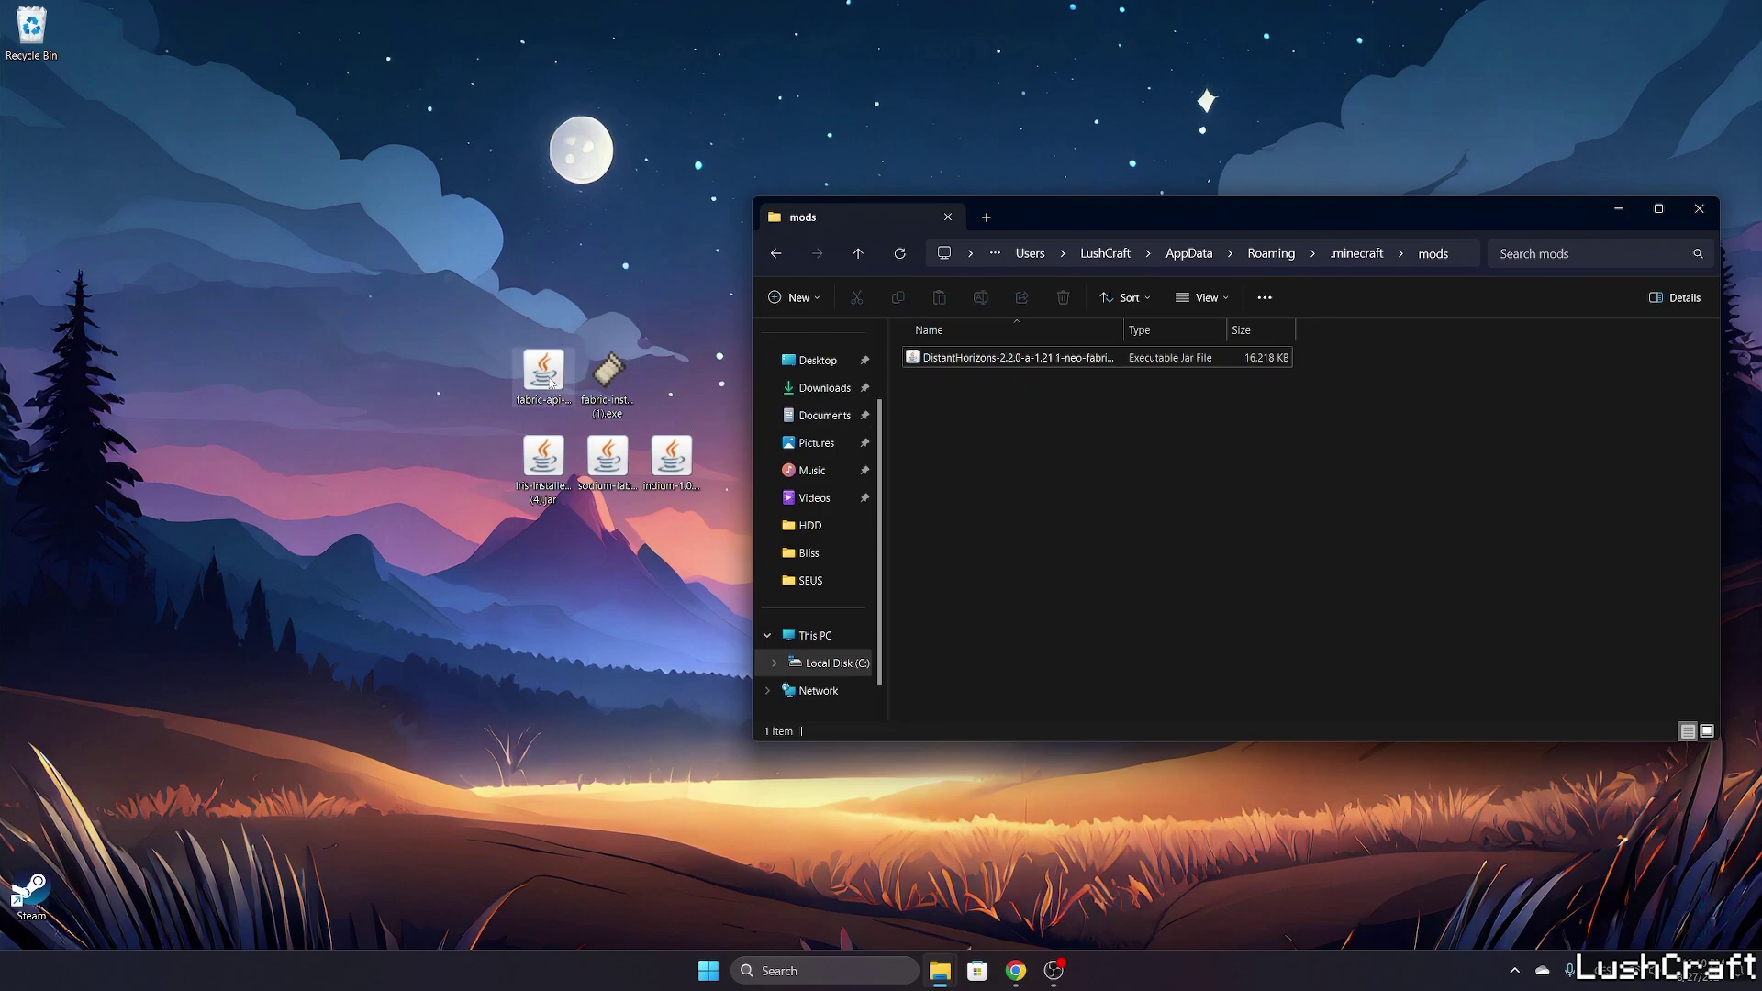
{"action": "left_click_drag", "start_coordinate": [543, 375], "coordinate": [1005, 403]}
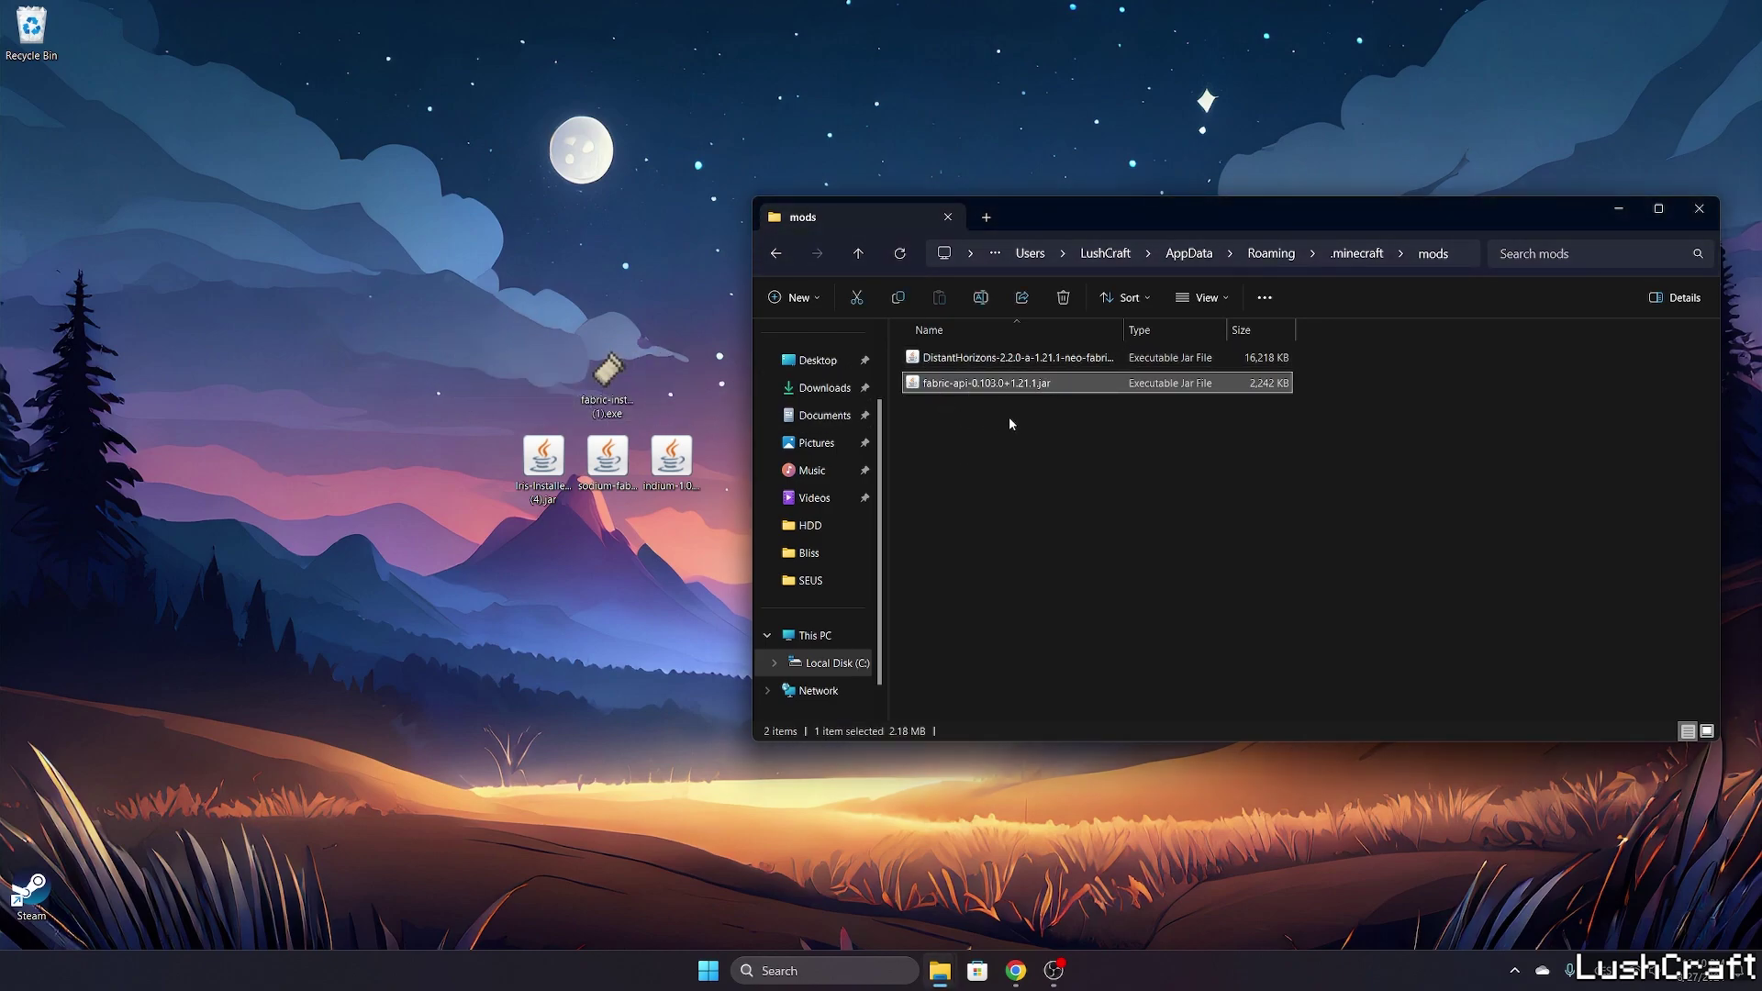
{"action": "left_click_drag", "start_coordinate": [667, 519], "coordinate": [1046, 440]}
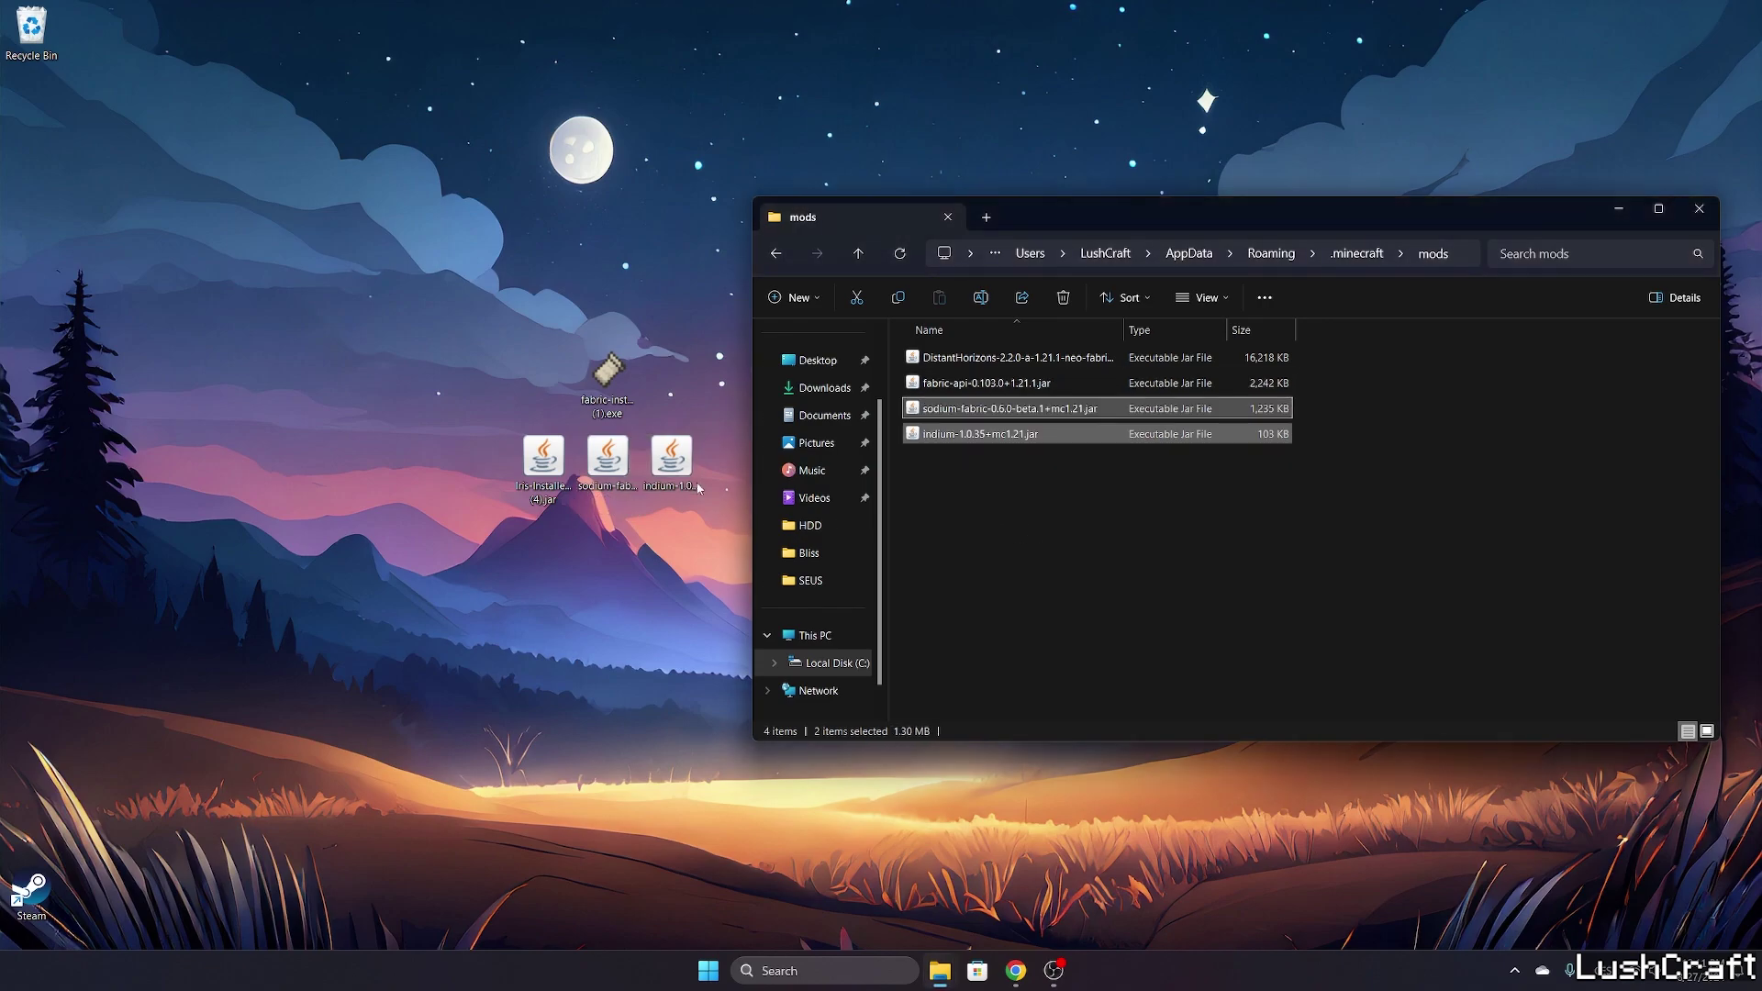
{"action": "left_click", "coordinate": [1009, 487]}
{"action": "left_click_drag", "start_coordinate": [606, 372], "coordinate": [607, 468]}
{"action": "left_click", "coordinate": [1015, 474]}
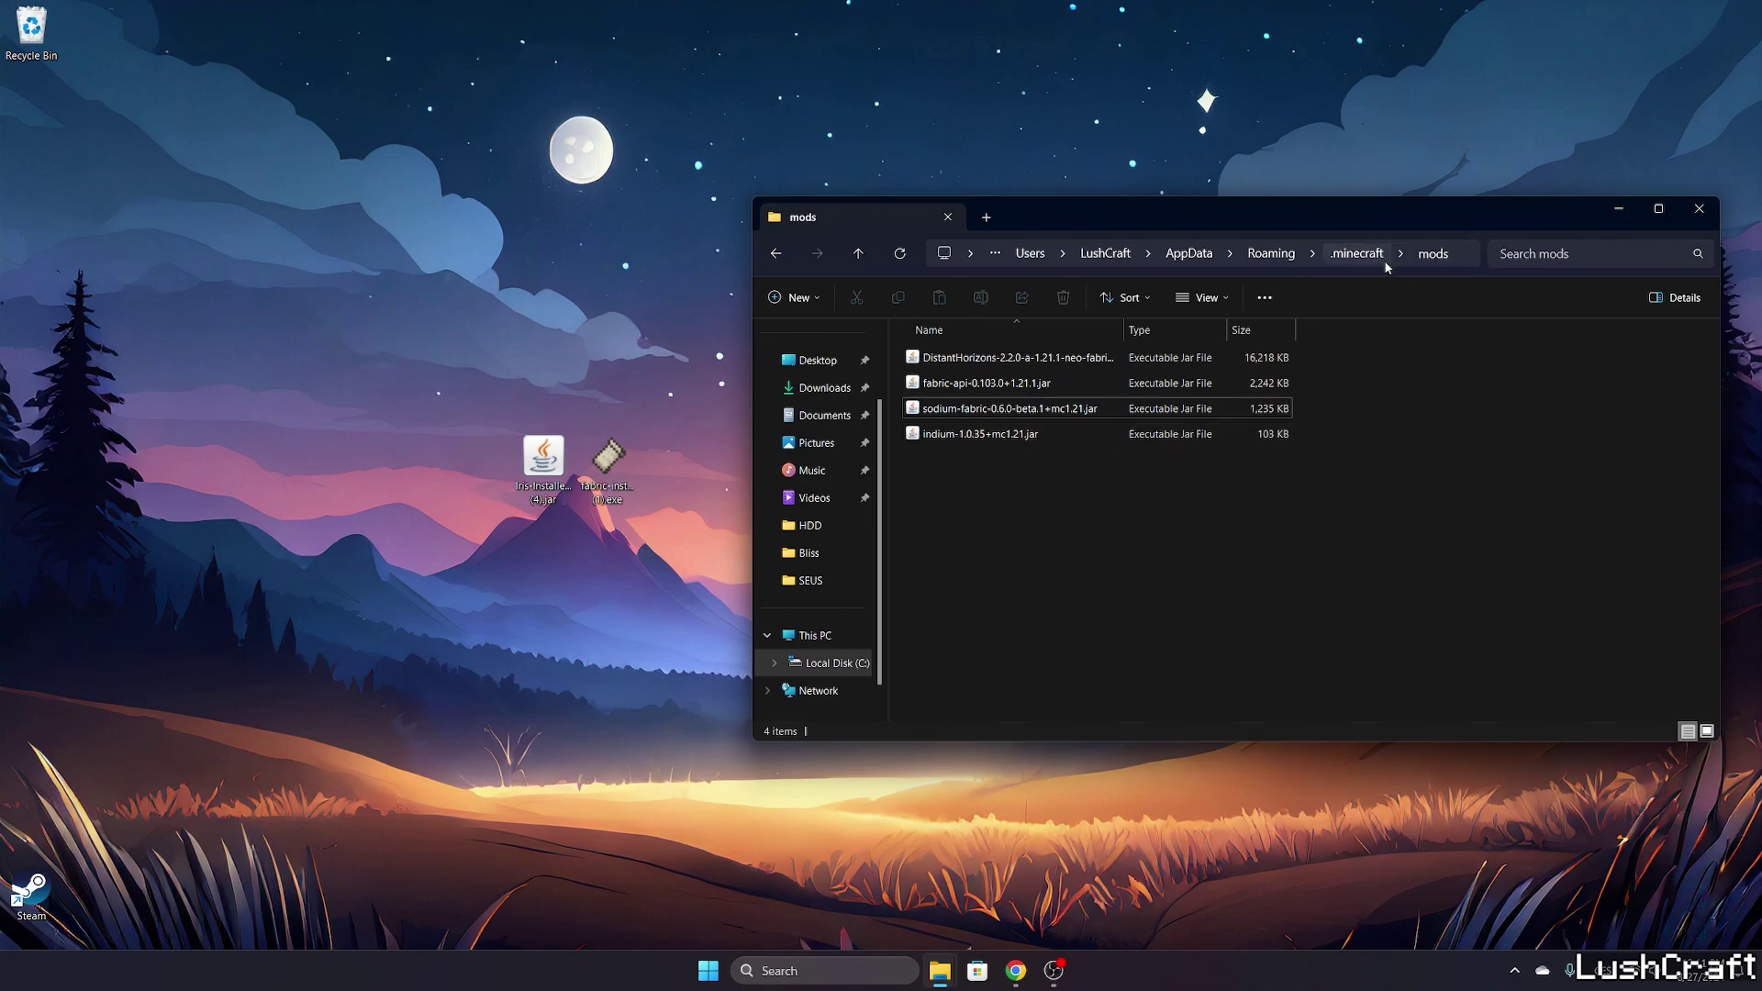
Return to .minecraft, open the versions folder, and launch the Iris installer from the desktop
{"action": "left_click", "coordinate": [776, 255]}
{"action": "scroll", "coordinate": [985, 575], "scroll_direction": "down", "scroll_amount": 2}
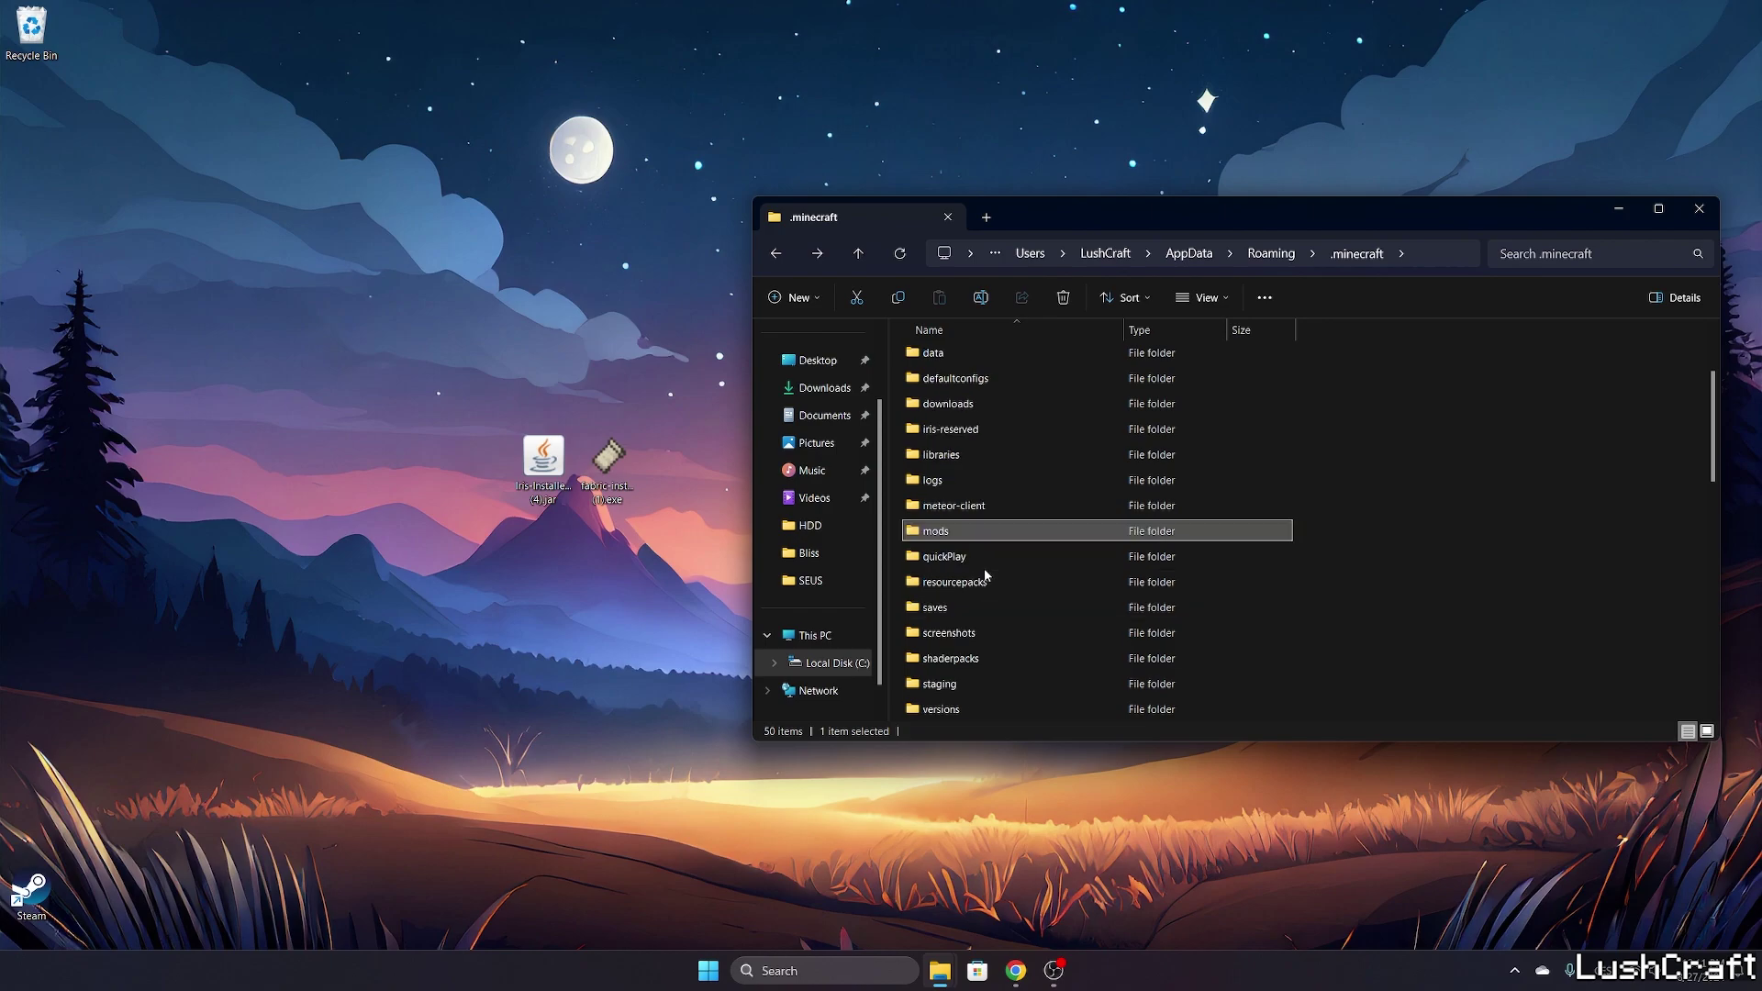
{"action": "scroll", "coordinate": [985, 575], "scroll_direction": "down", "scroll_amount": 1}
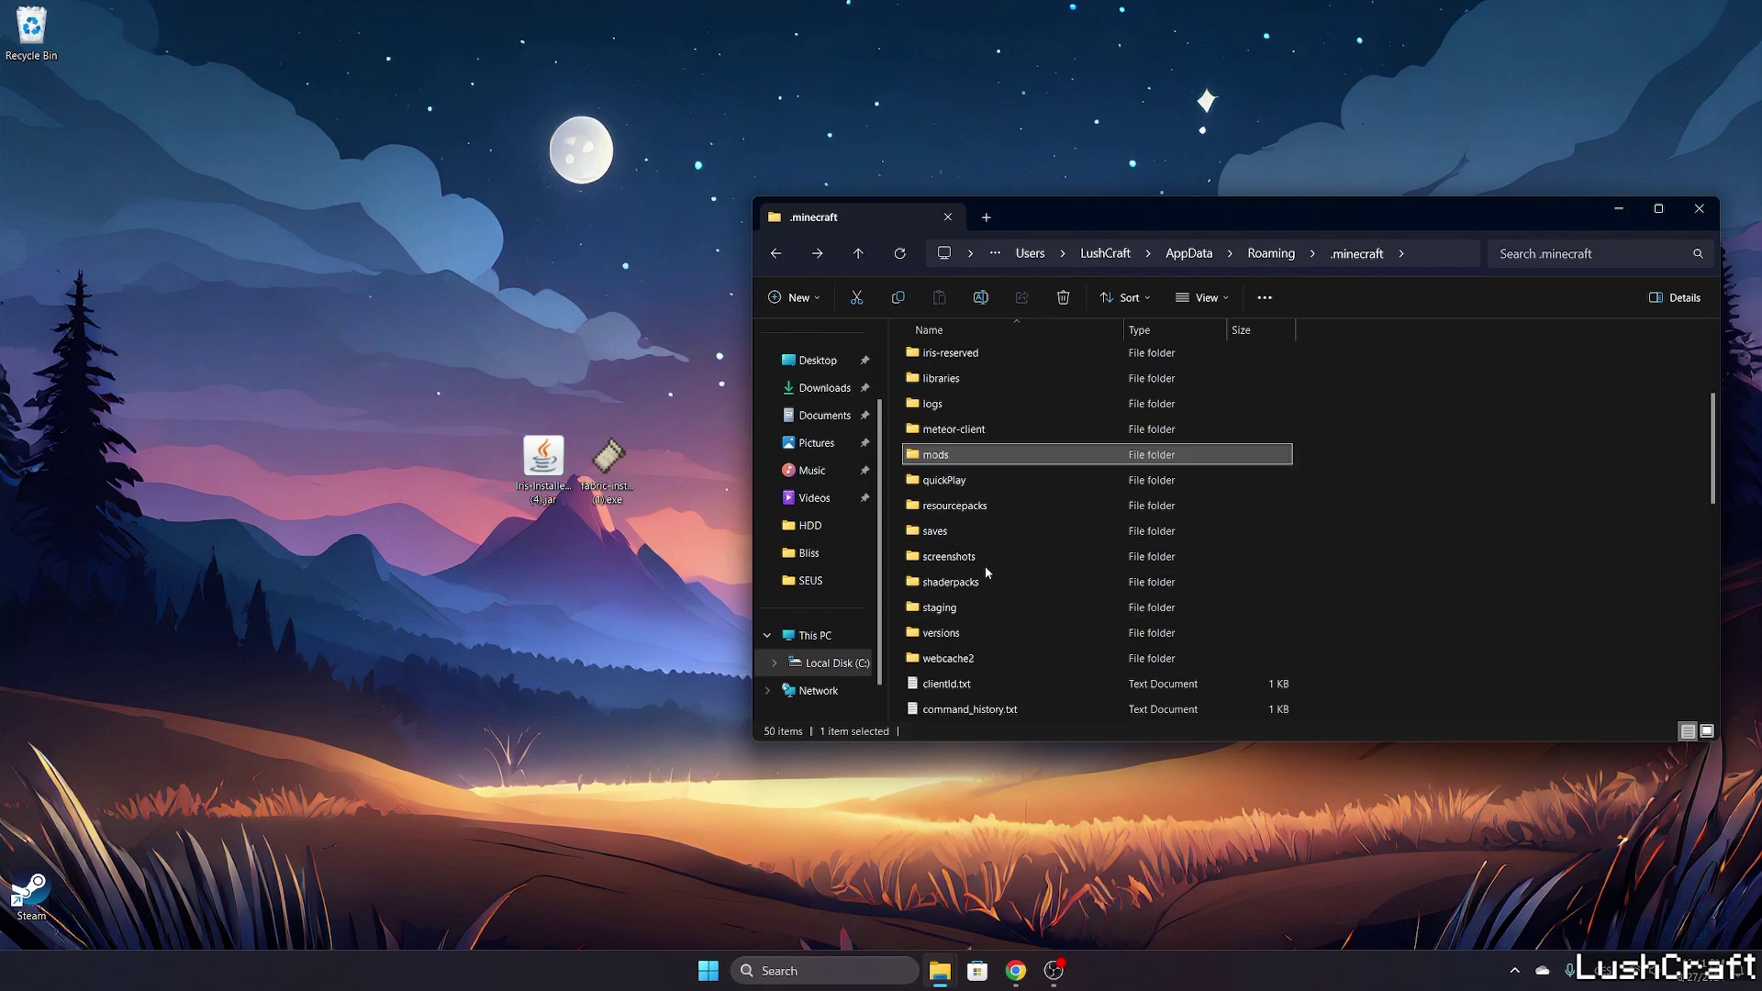
{"action": "double_click", "coordinate": [945, 633]}
{"action": "left_click", "coordinate": [607, 464]}
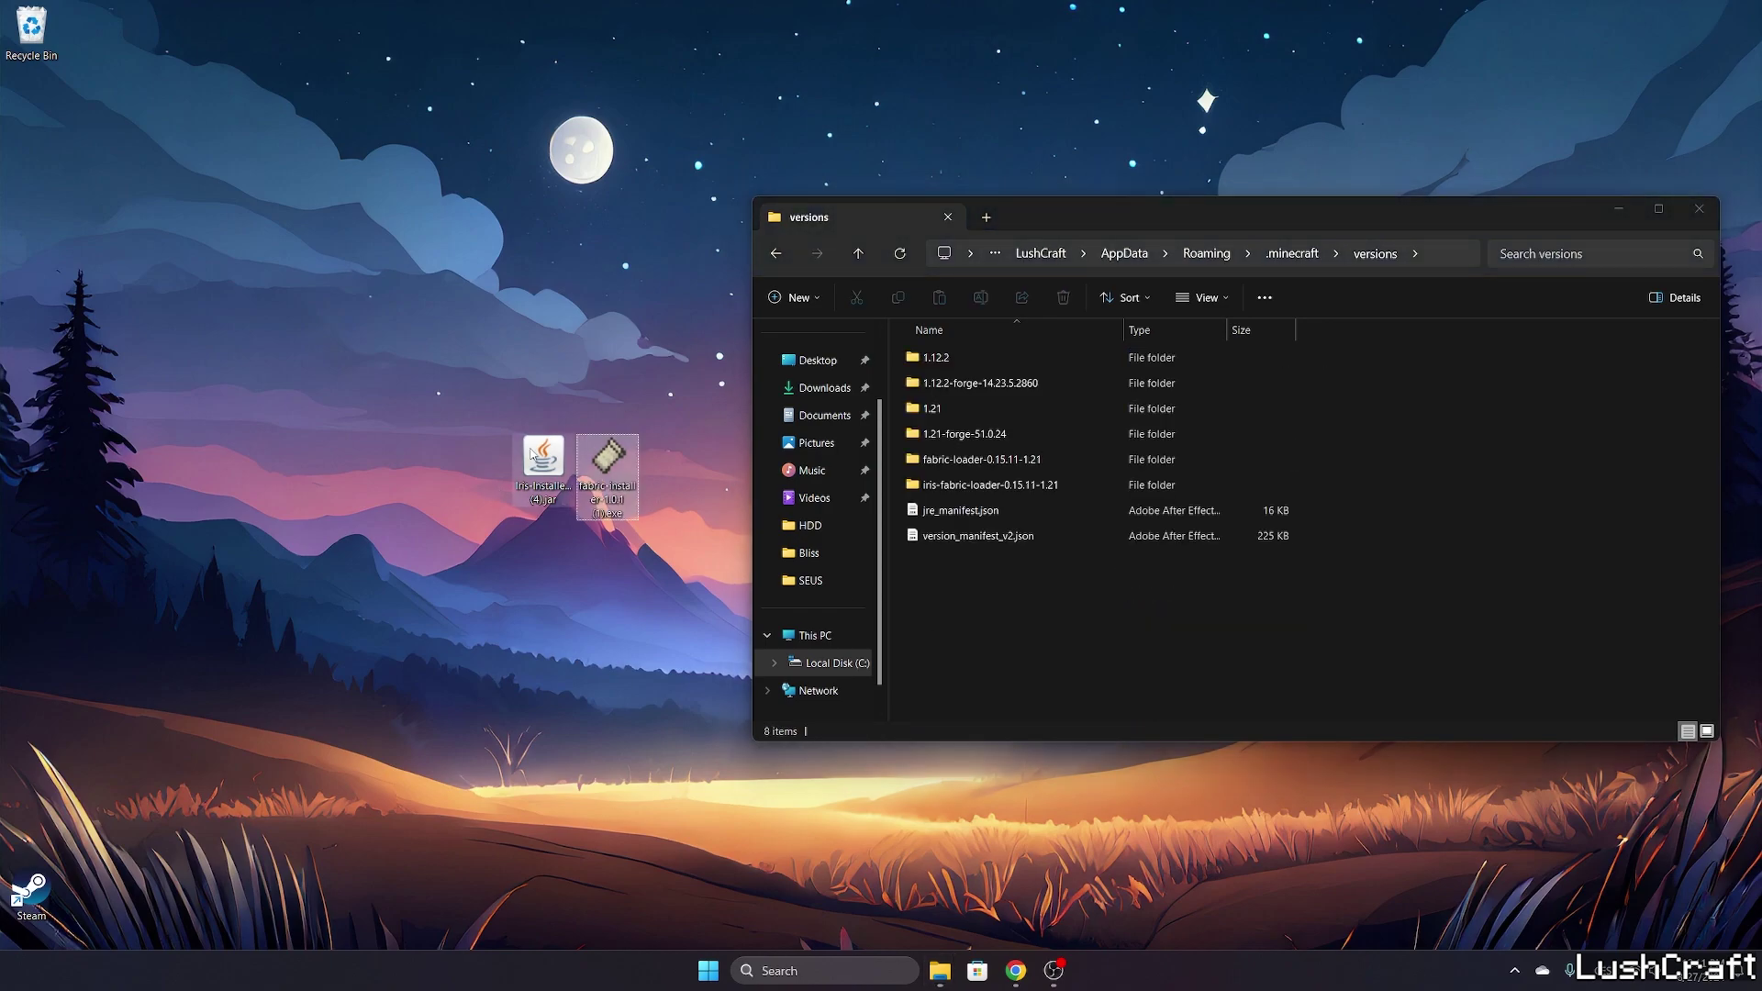
{"action": "left_click", "coordinate": [532, 454]}
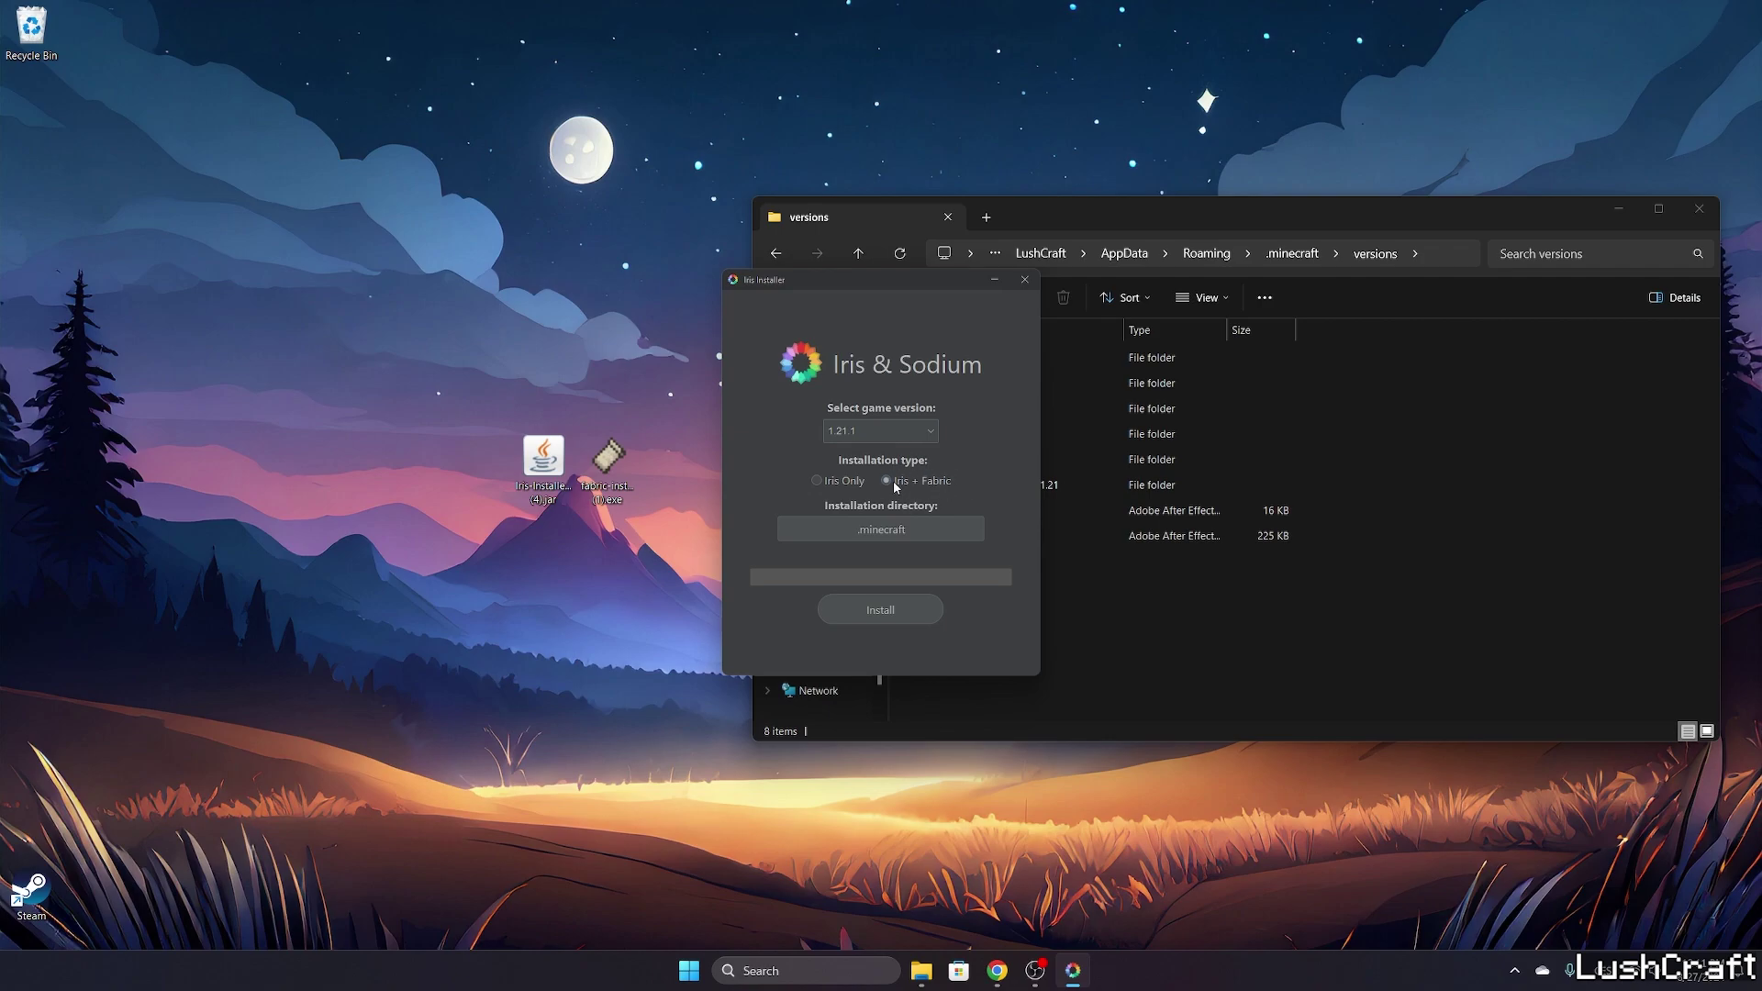
Install Iris with Fabric for 1.21.1, allow updating the mods folder, and close the installer
{"action": "left_click", "coordinate": [854, 448]}
{"action": "left_click", "coordinate": [844, 449]}
{"action": "left_click", "coordinate": [914, 610]}
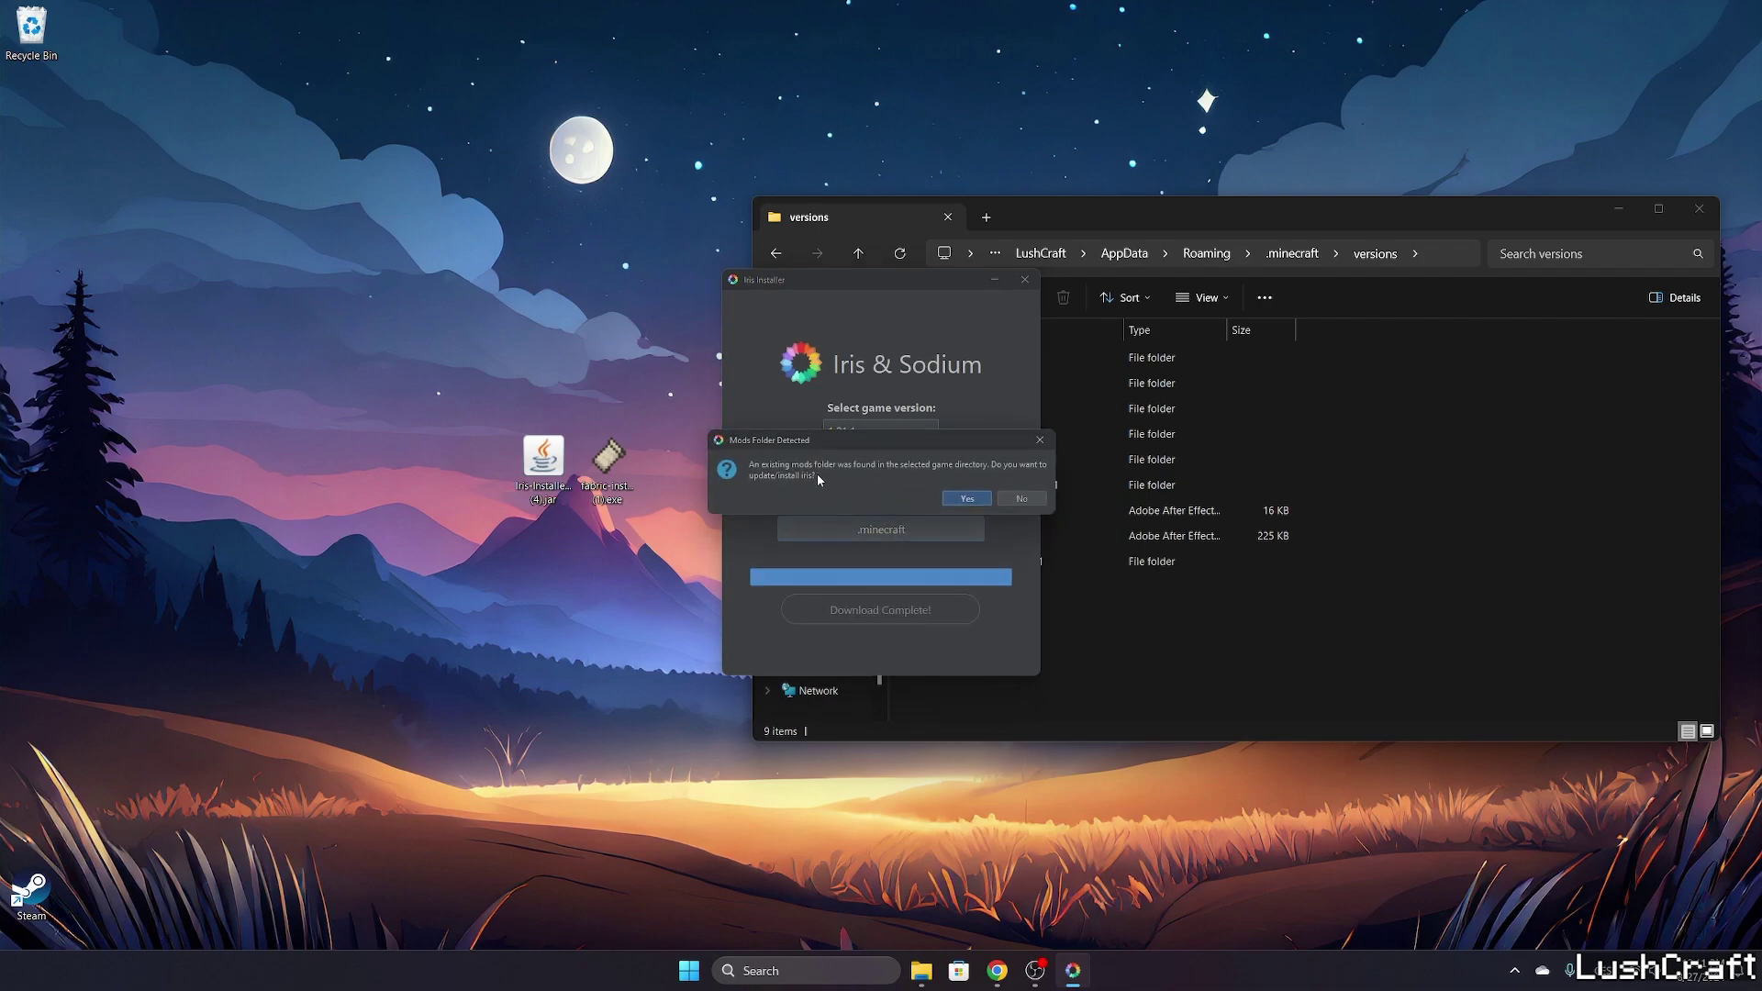
{"action": "left_click", "coordinate": [967, 498]}
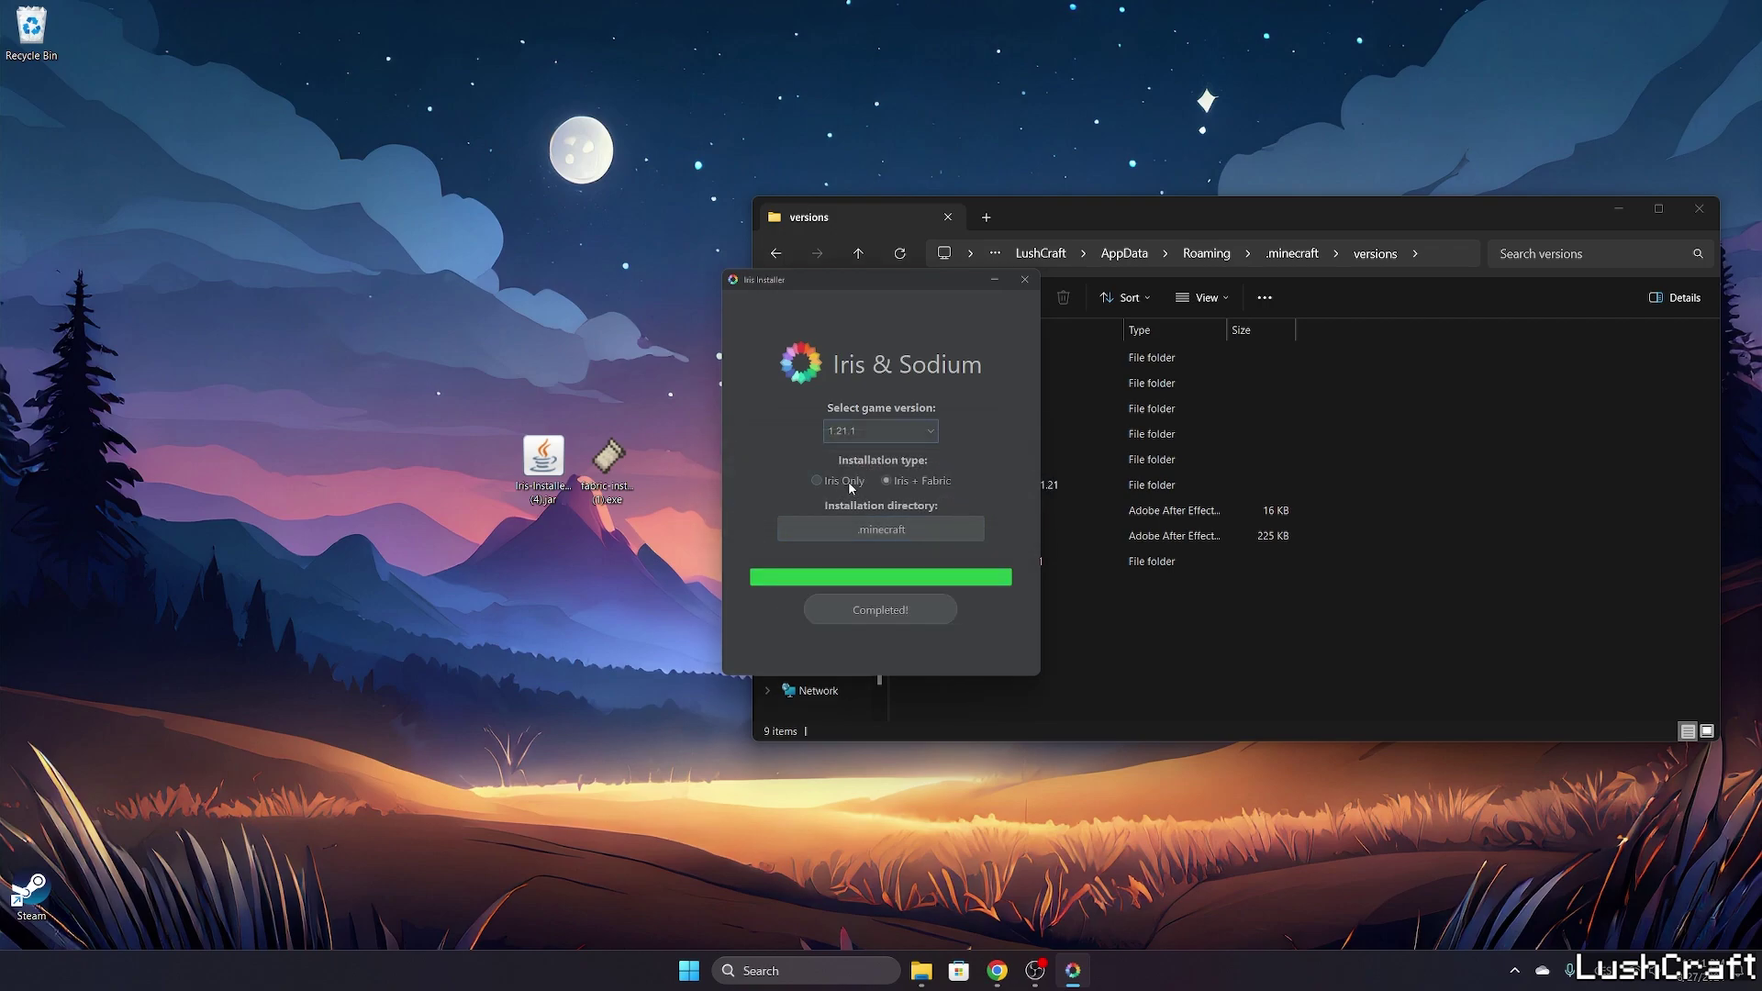
{"action": "left_click", "coordinate": [1025, 279]}
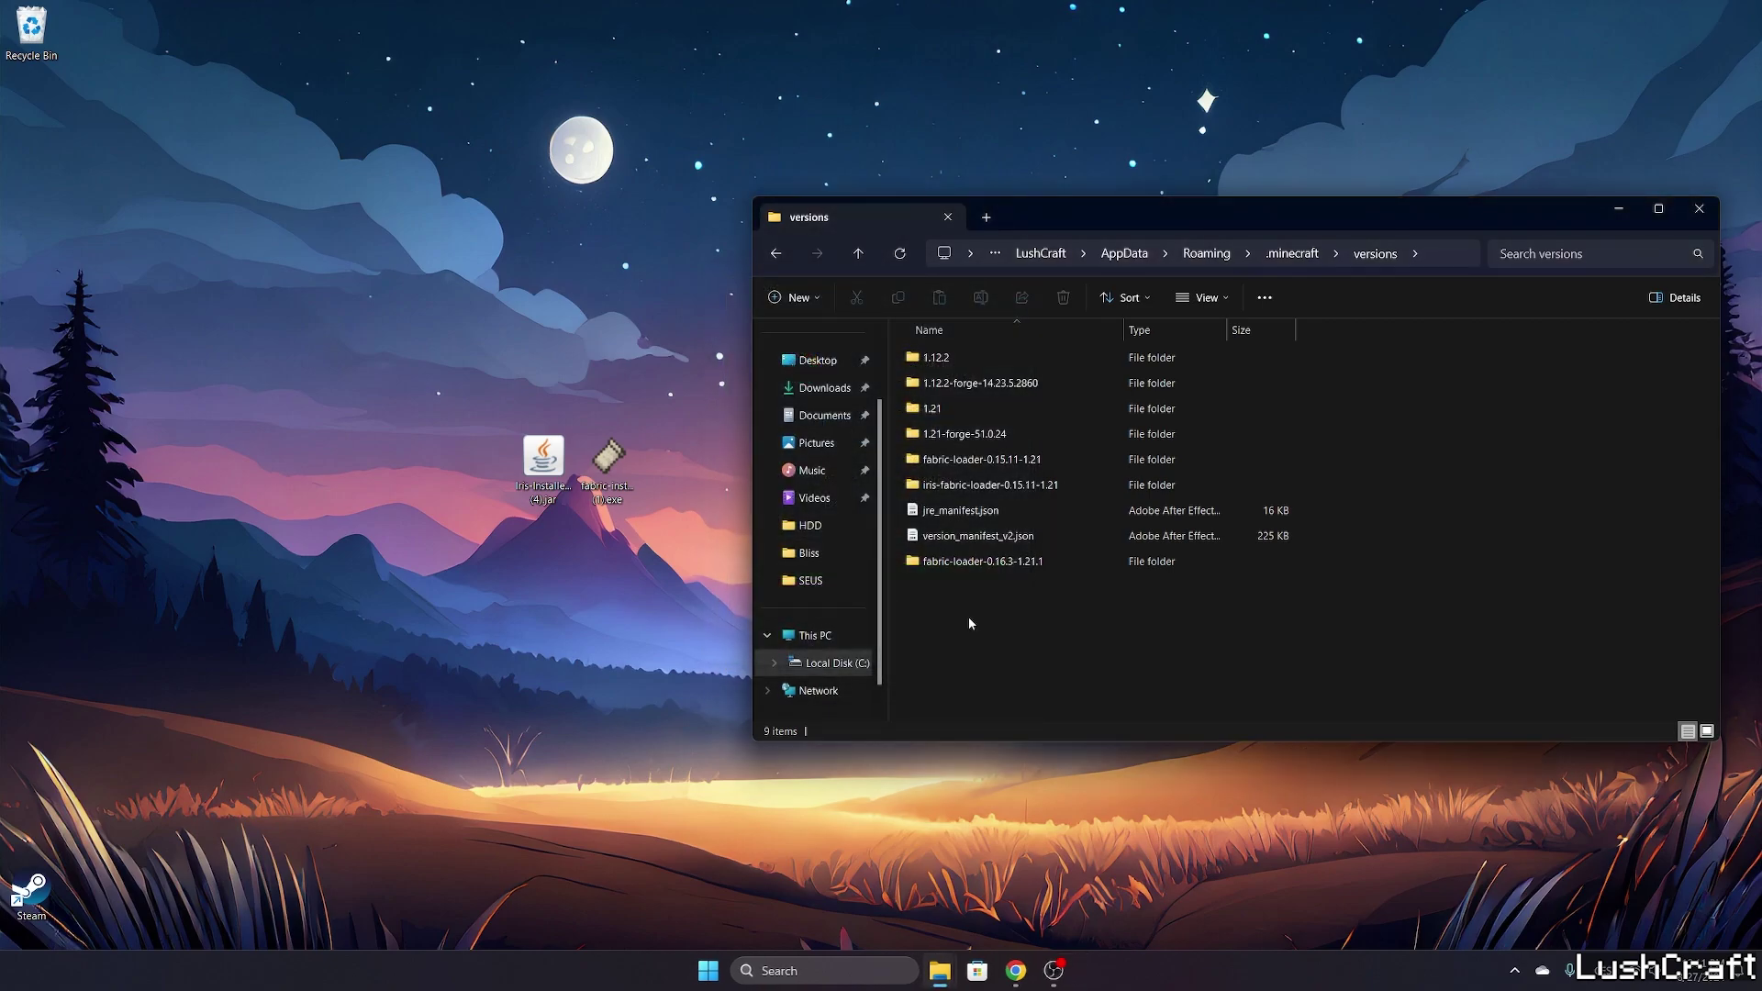
Inspect the iris-fabric-loader-0.15.11-1.21 and new fabric-loader-0.16.3-1.21.1 folders in versions
{"action": "left_click", "coordinate": [954, 488]}
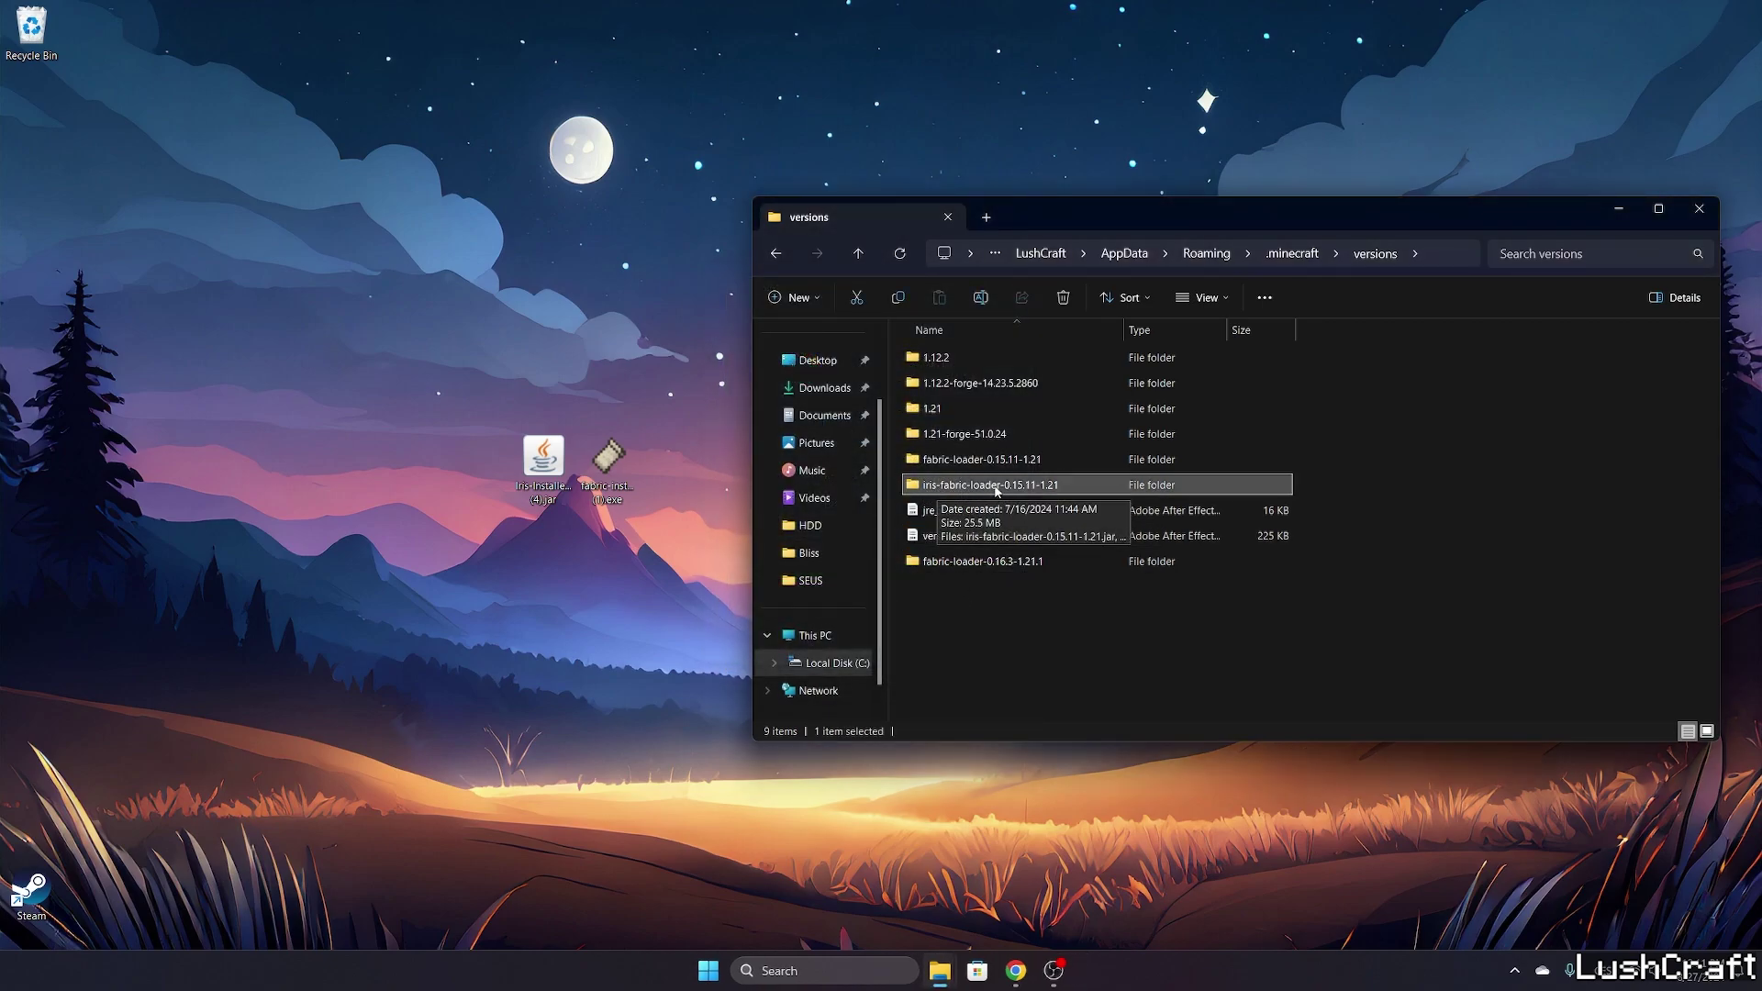
{"action": "left_click", "coordinate": [1035, 615]}
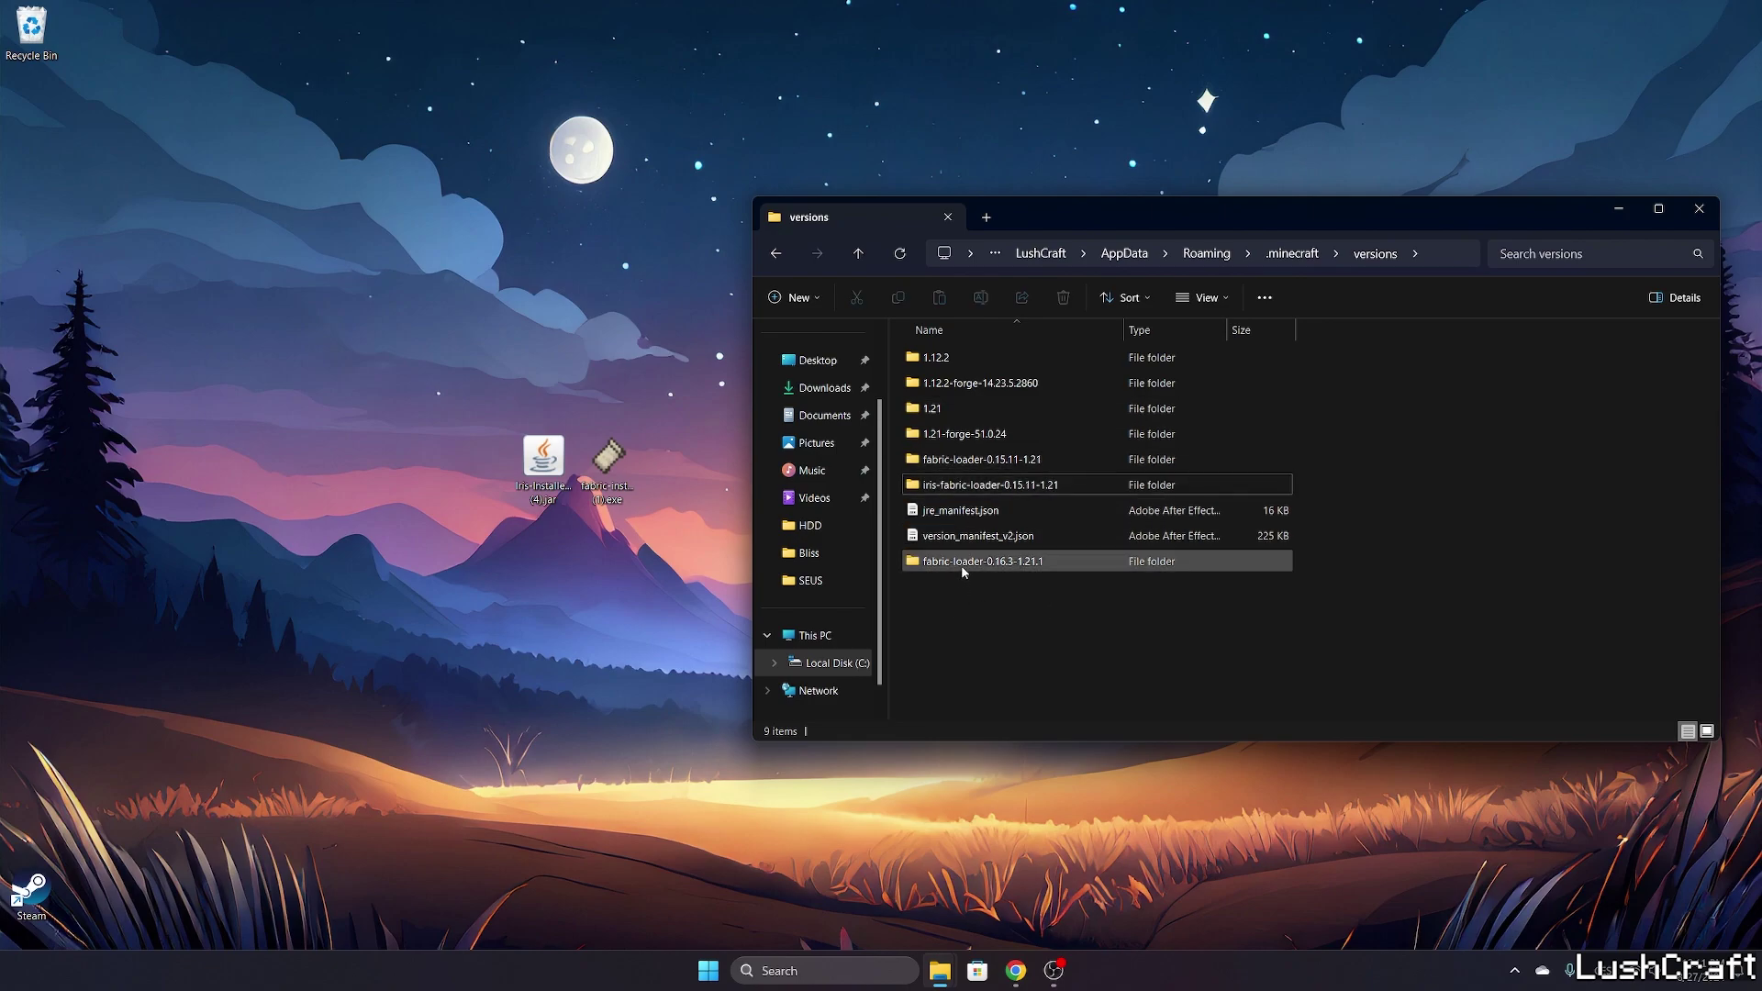
{"action": "left_click", "coordinate": [996, 571]}
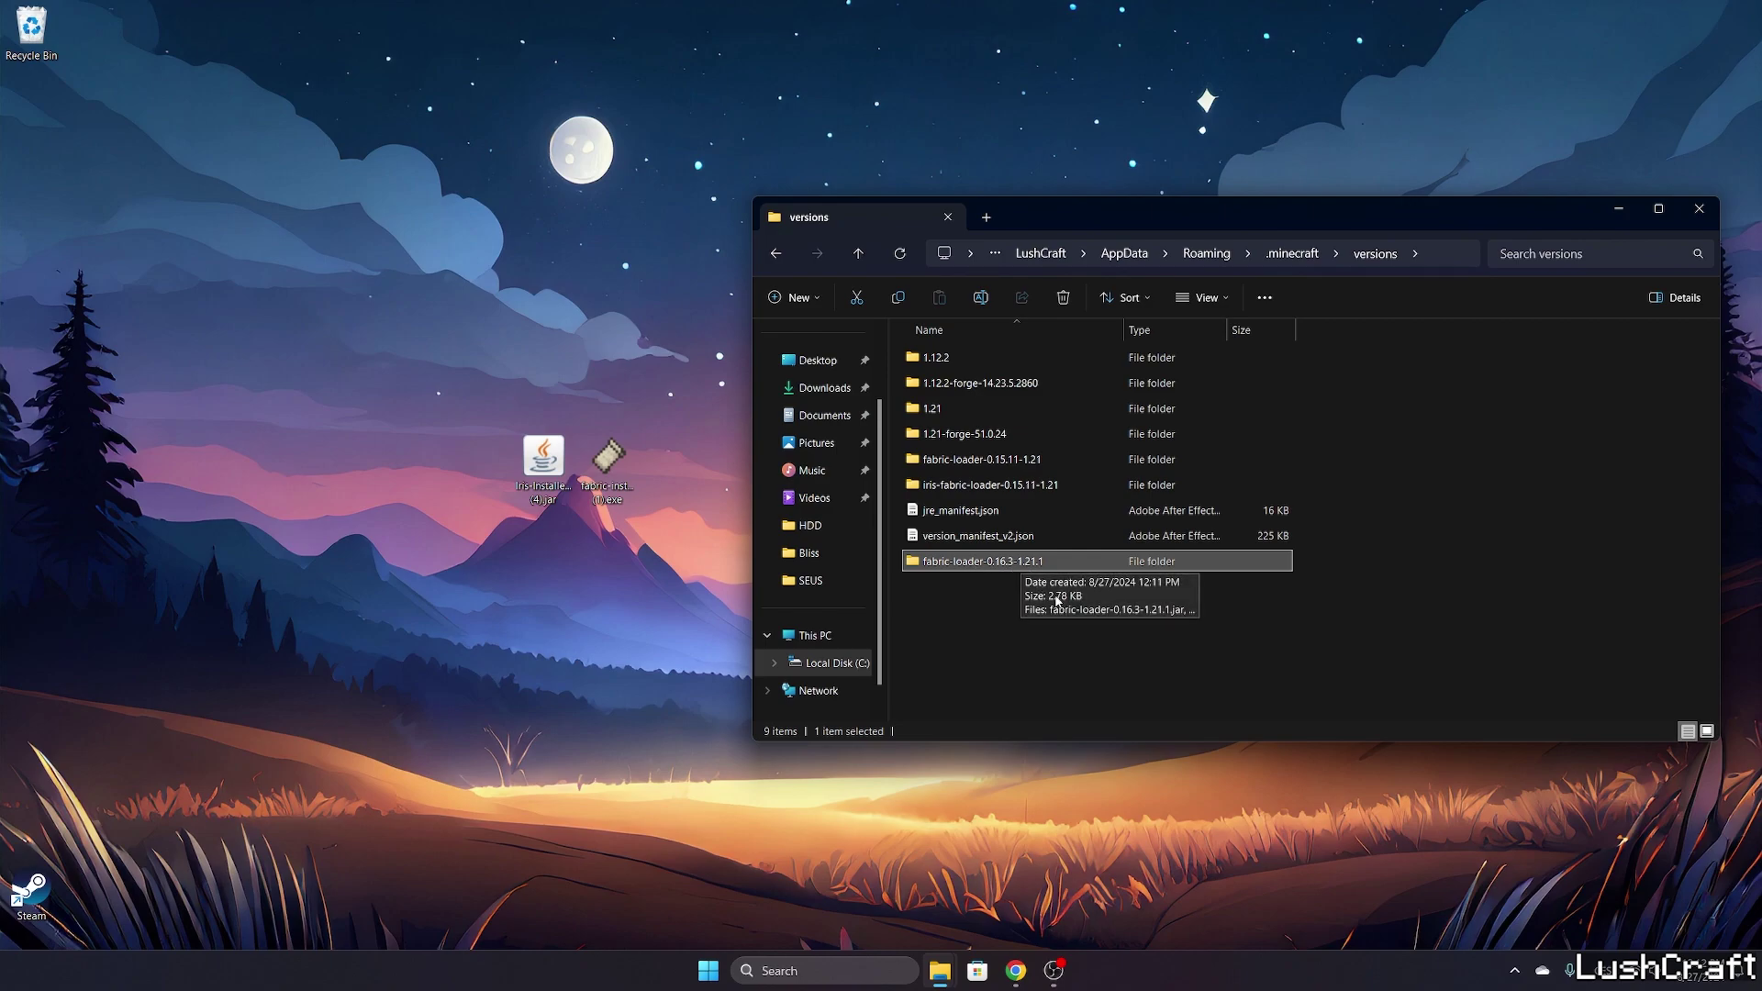
{"action": "left_click", "coordinate": [1060, 598]}
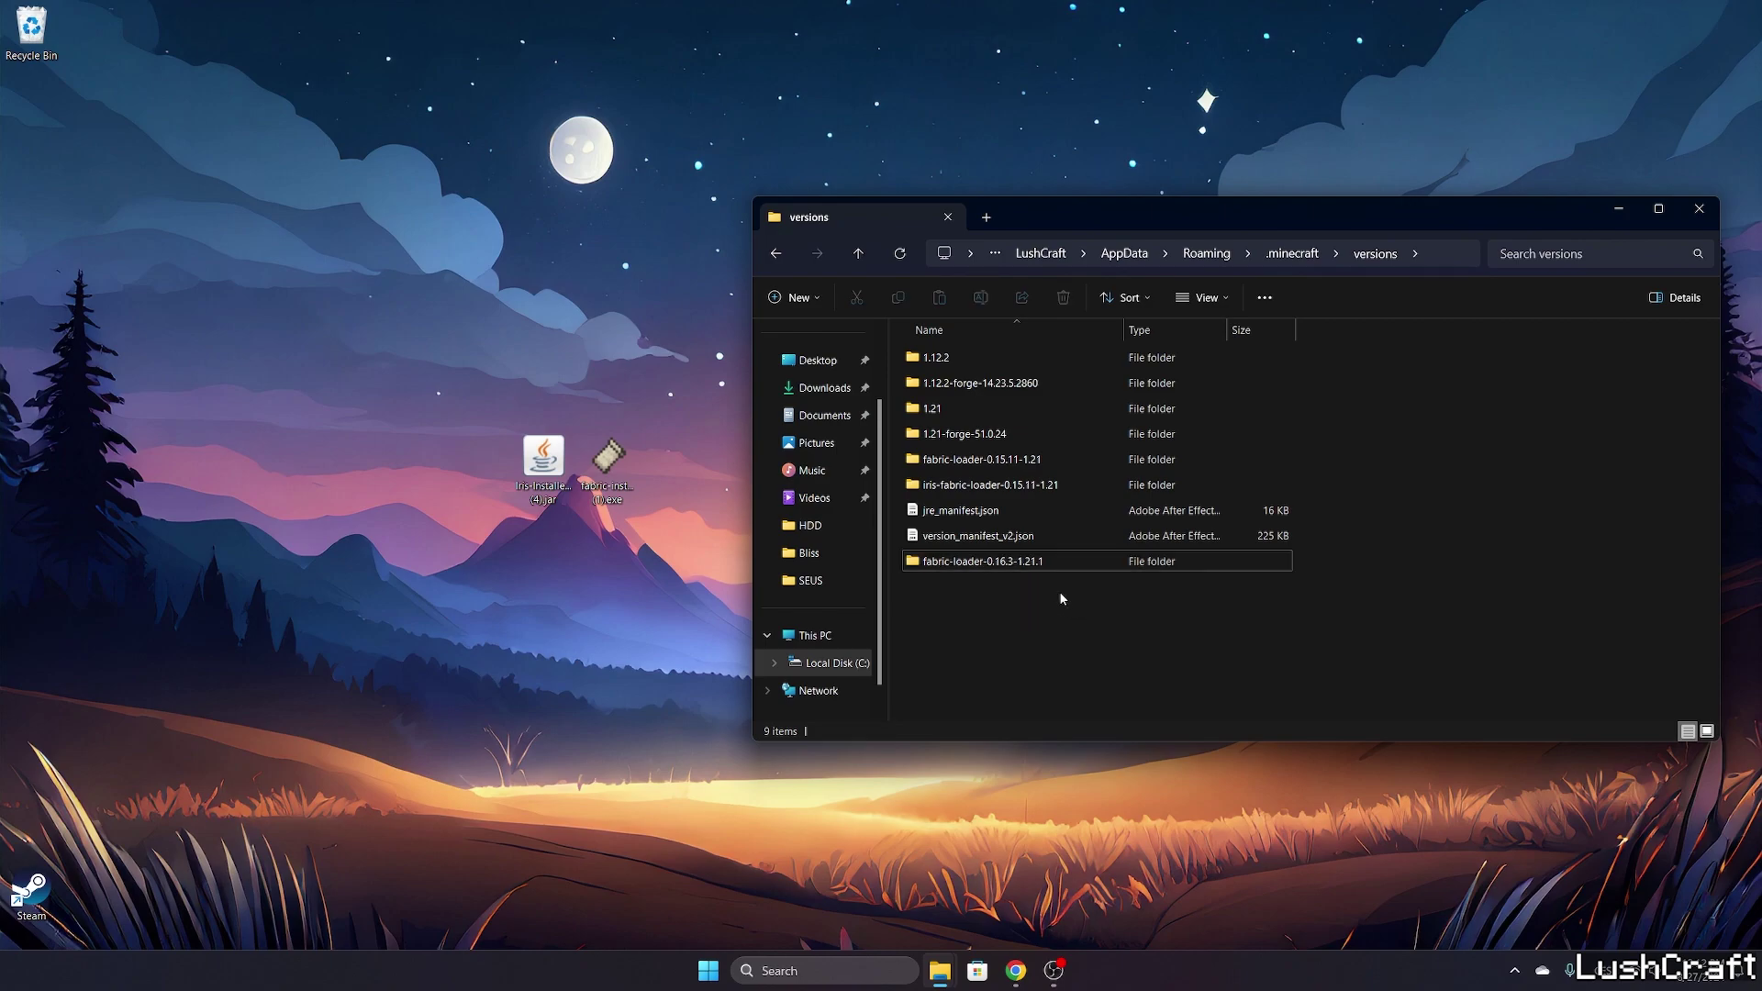
Check the five jars in the mods folder, then close File Explorer
{"action": "left_click", "coordinate": [775, 253]}
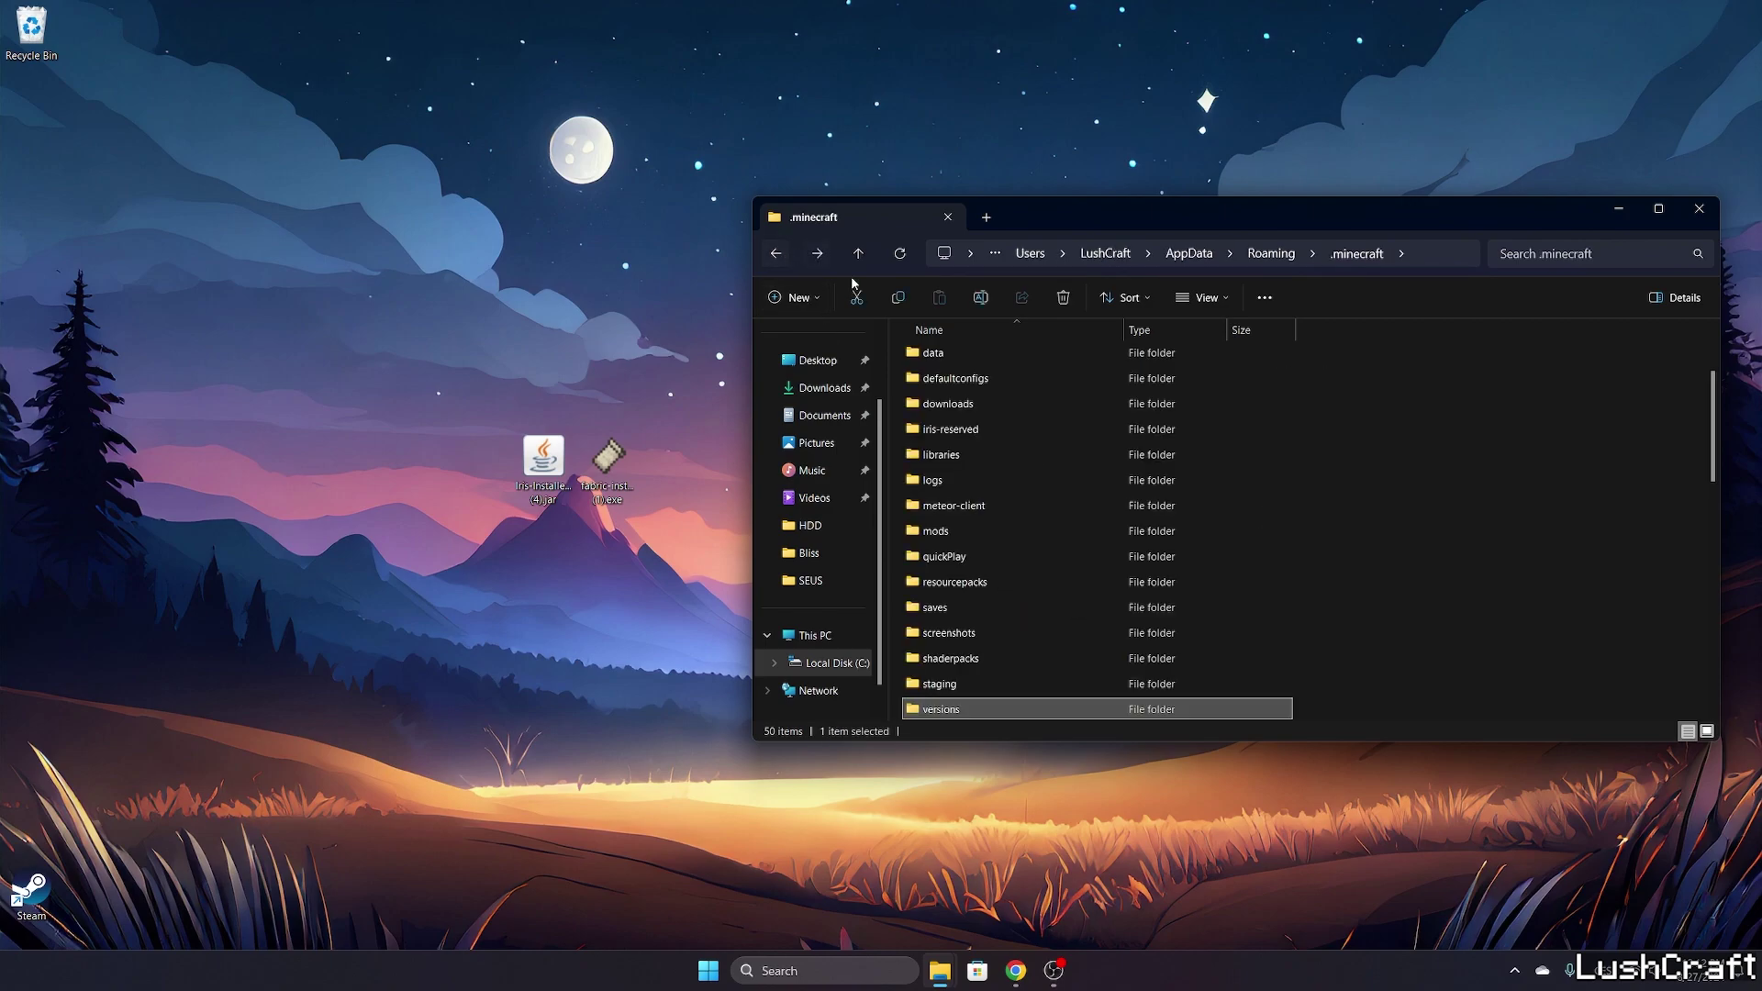
{"action": "double_click", "coordinate": [977, 530]}
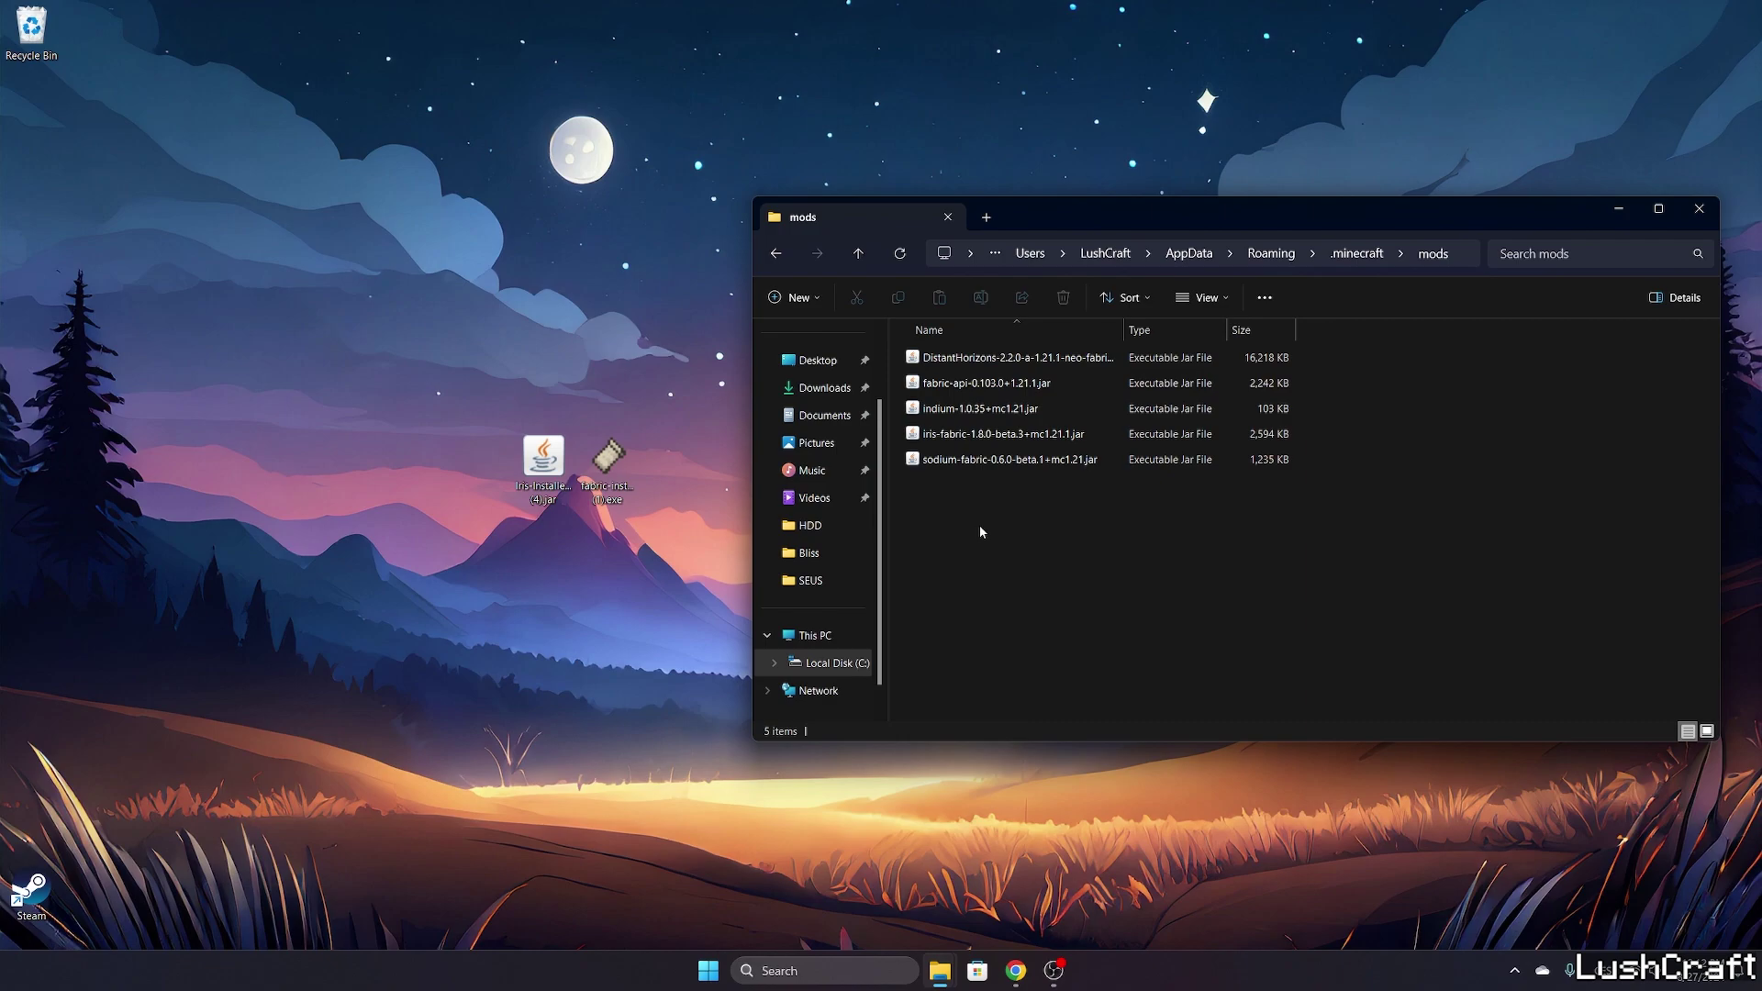
{"action": "left_click_drag", "start_coordinate": [1158, 218], "coordinate": [890, 203]}
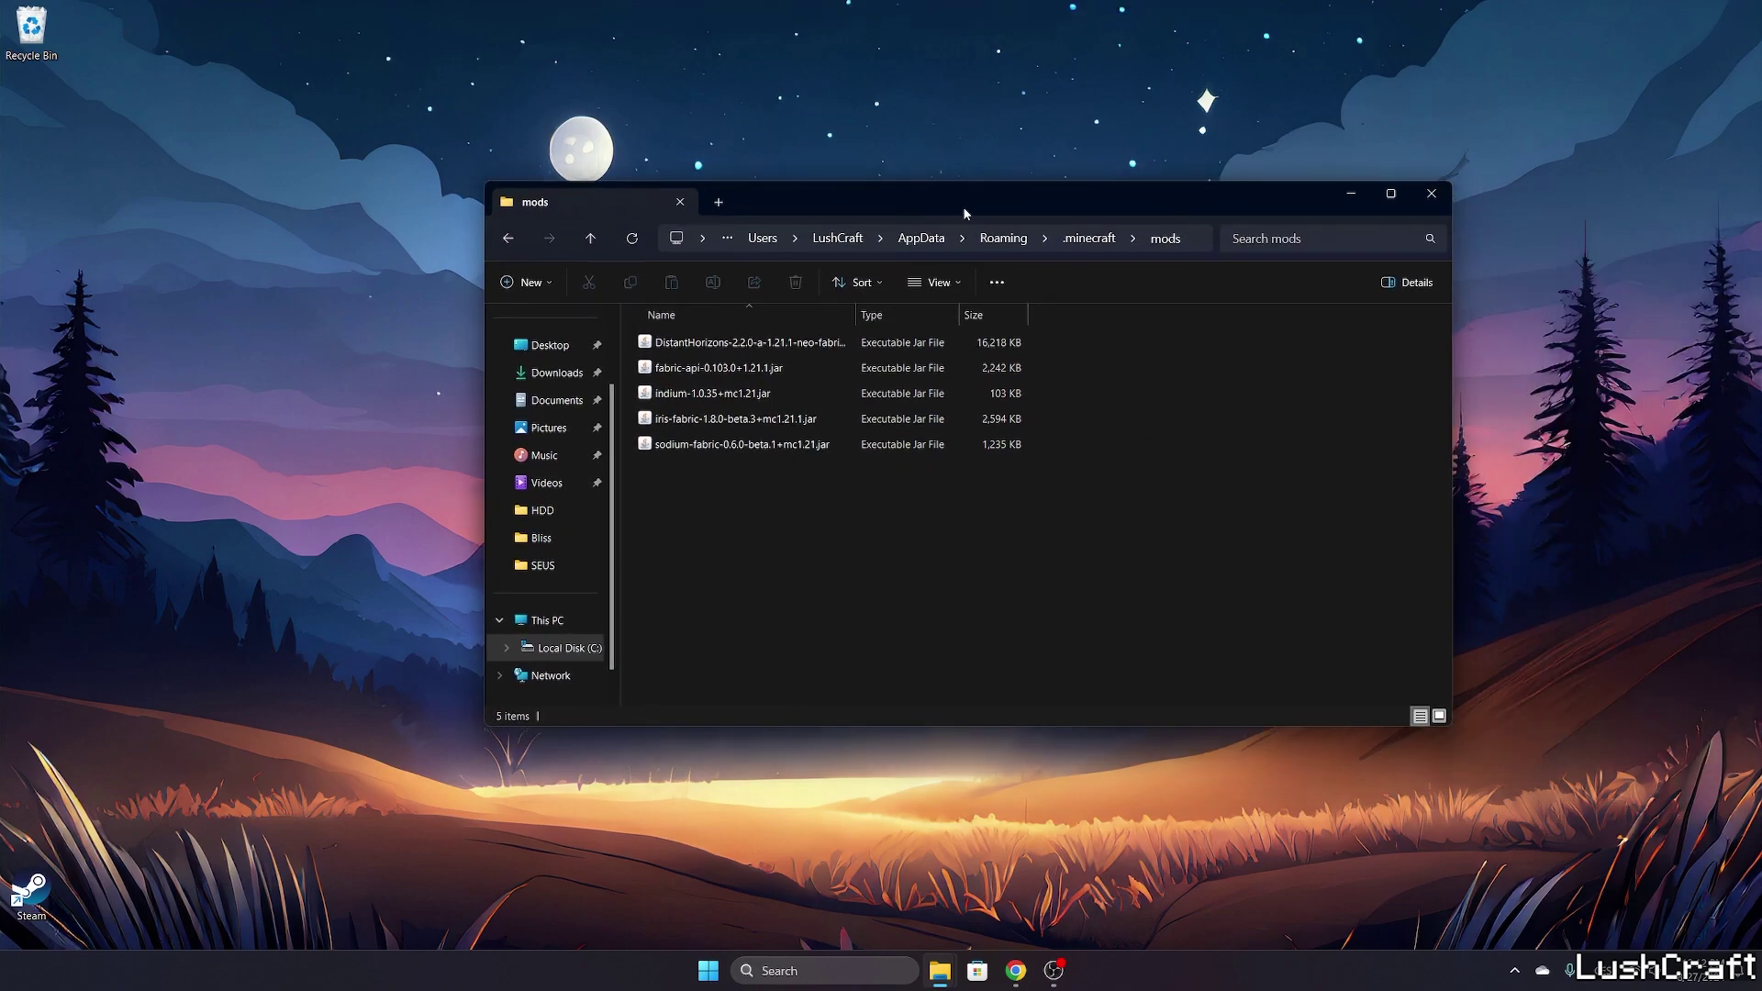
{"action": "left_click", "coordinate": [1431, 193]}
Launch Minecraft Launcher through Windows search
{"action": "left_click", "coordinate": [802, 971]}
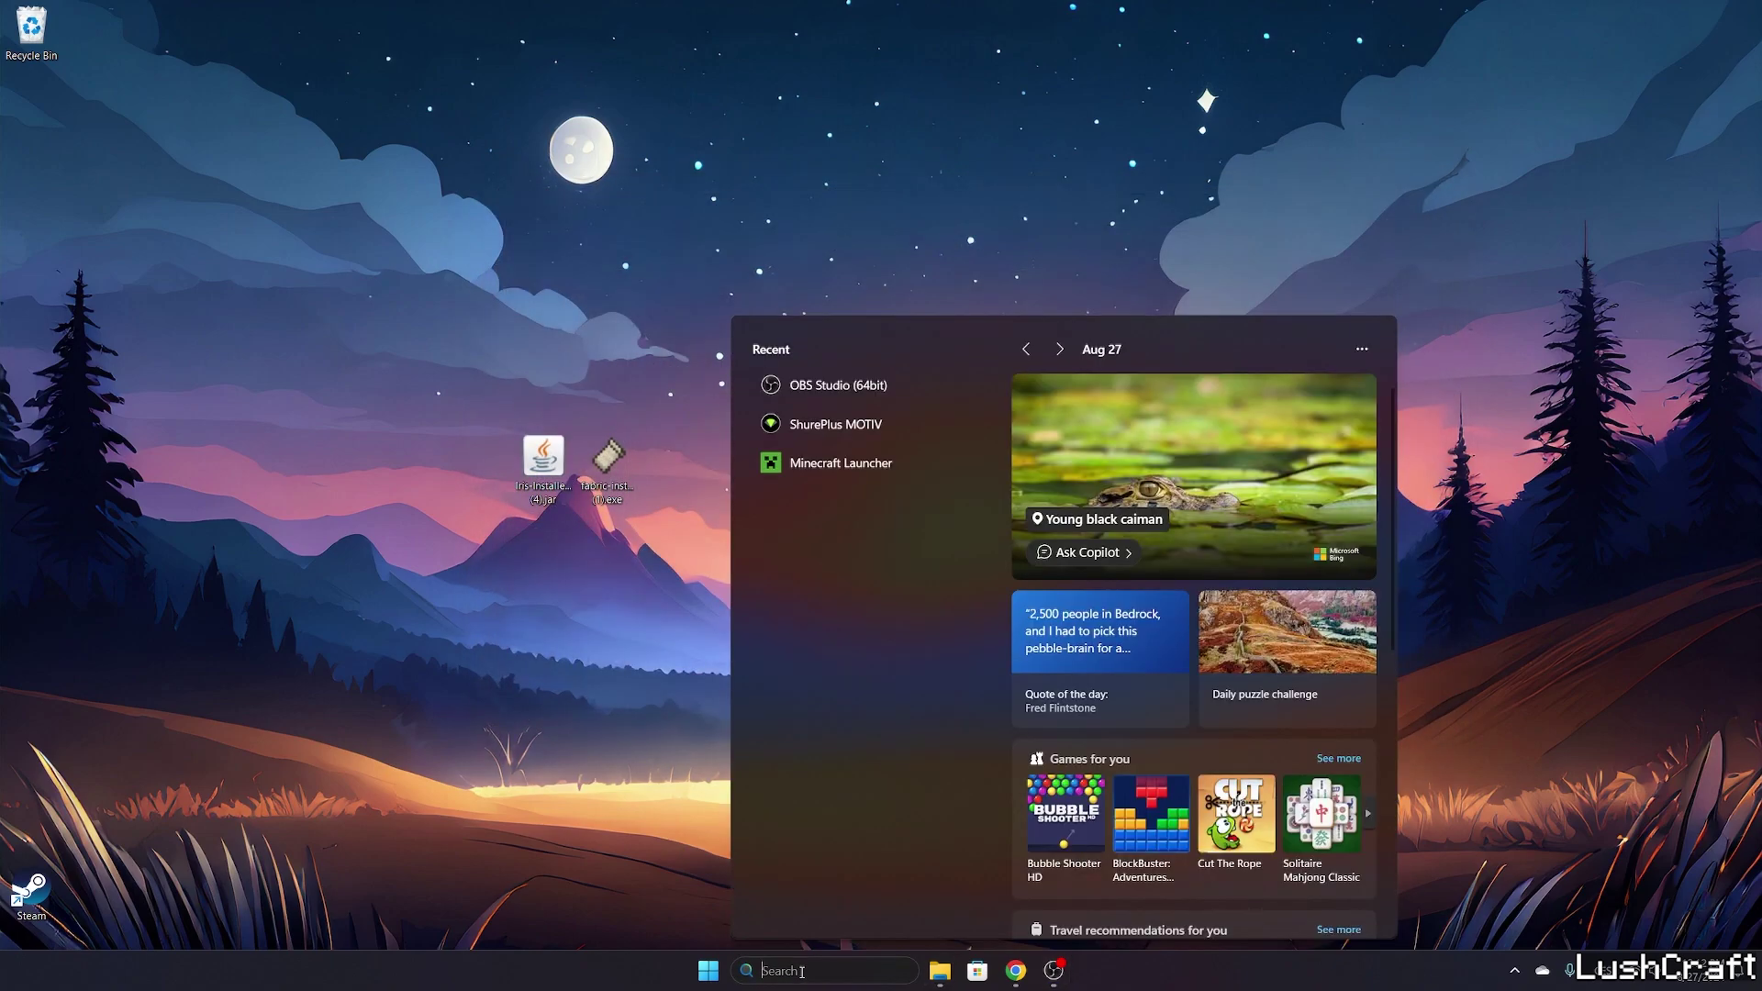
{"action": "type", "text": "minecraft launcher"}
{"action": "key", "text": "Return"}
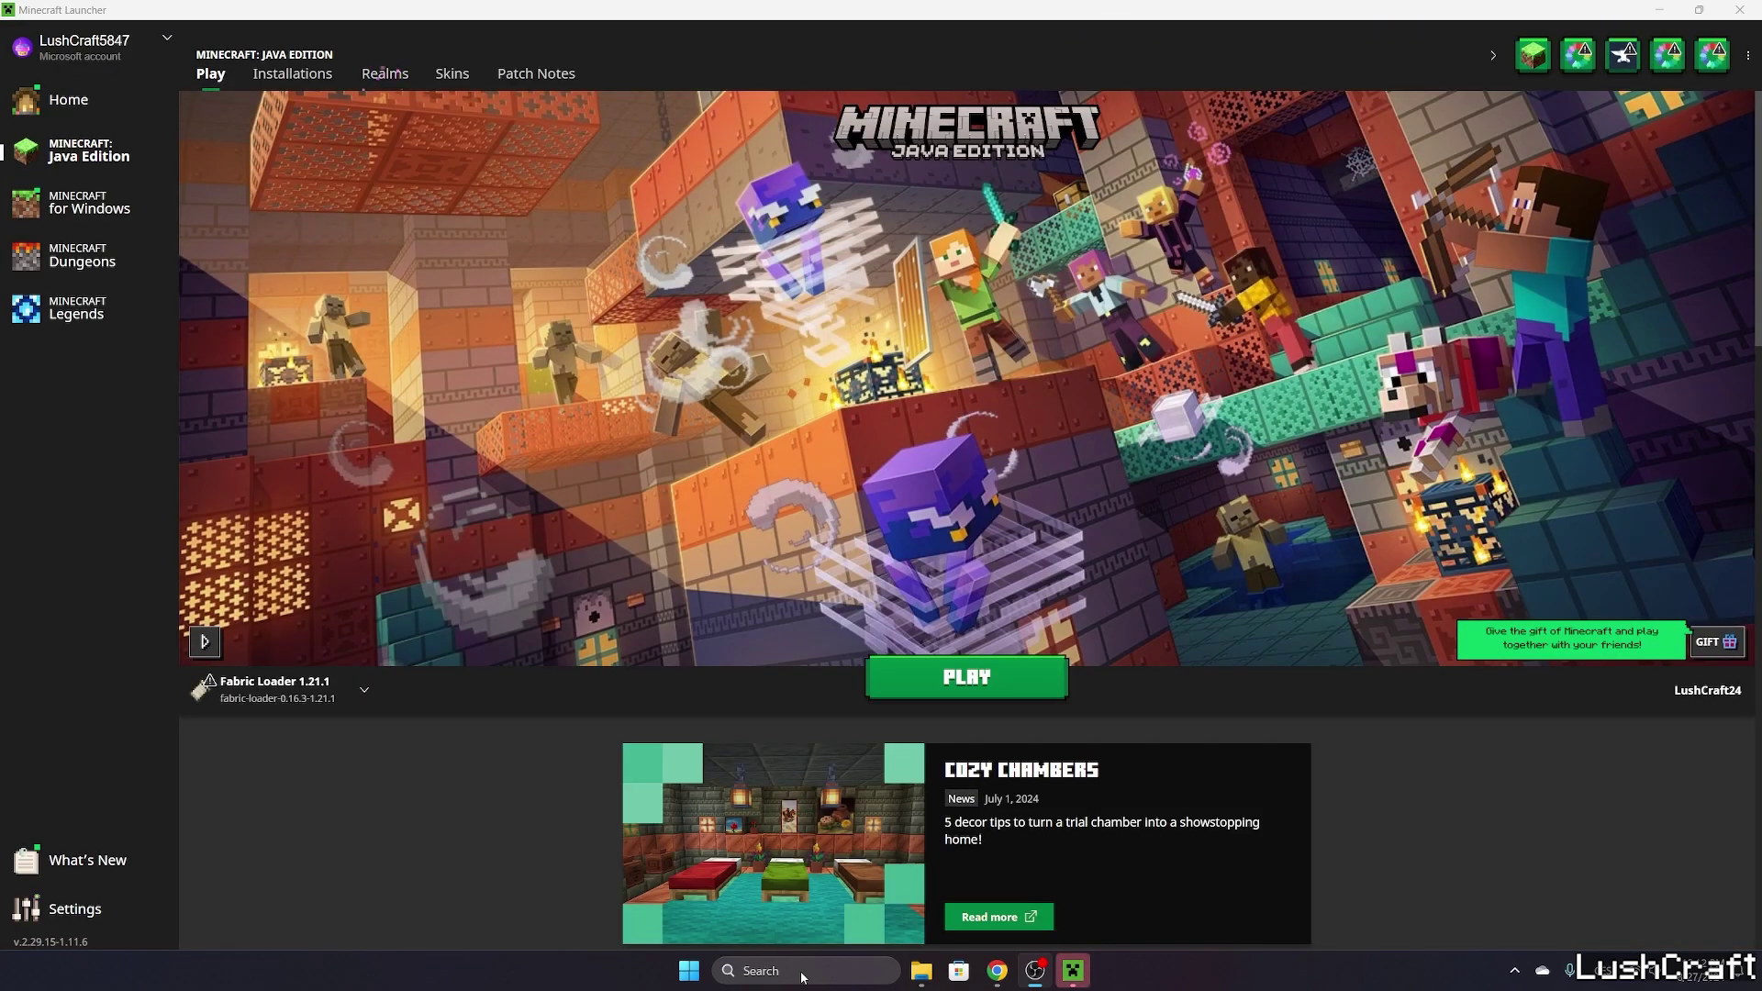
Confirm Fabric Loader 1.21.1 is the selected installation on the Java Edition Play page
{"action": "left_click", "coordinate": [342, 690]}
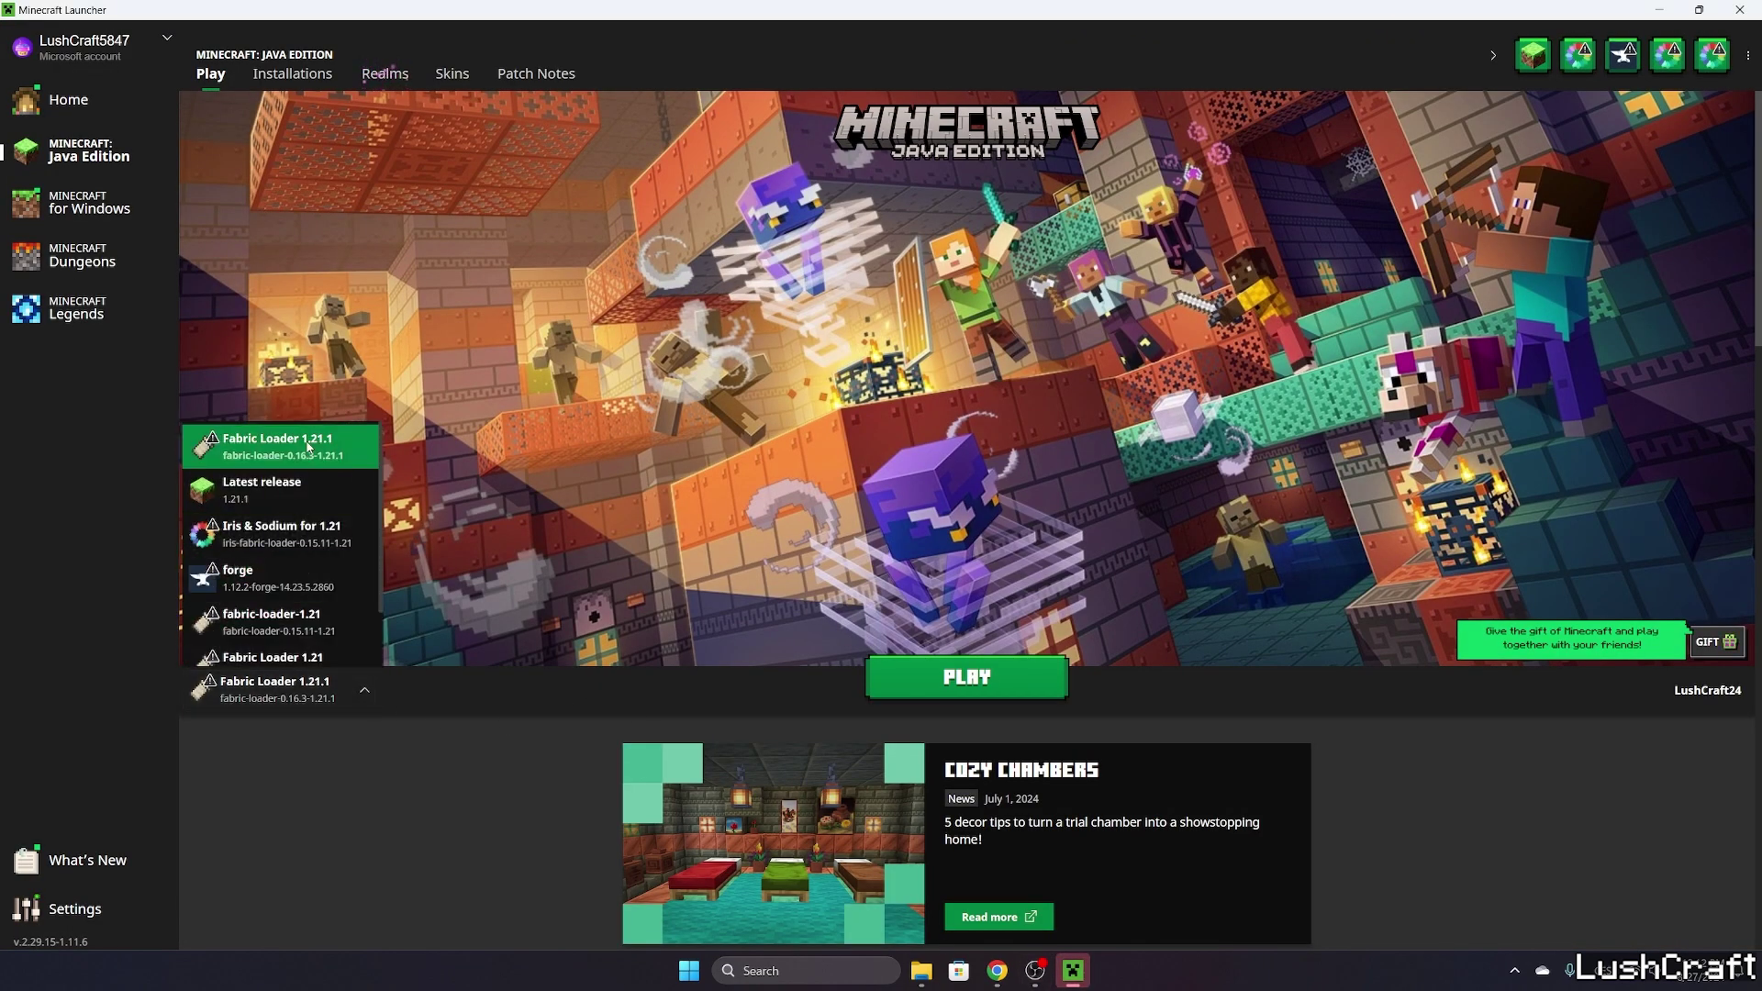
{"action": "left_click", "coordinate": [343, 690]}
{"action": "left_click", "coordinate": [343, 691]}
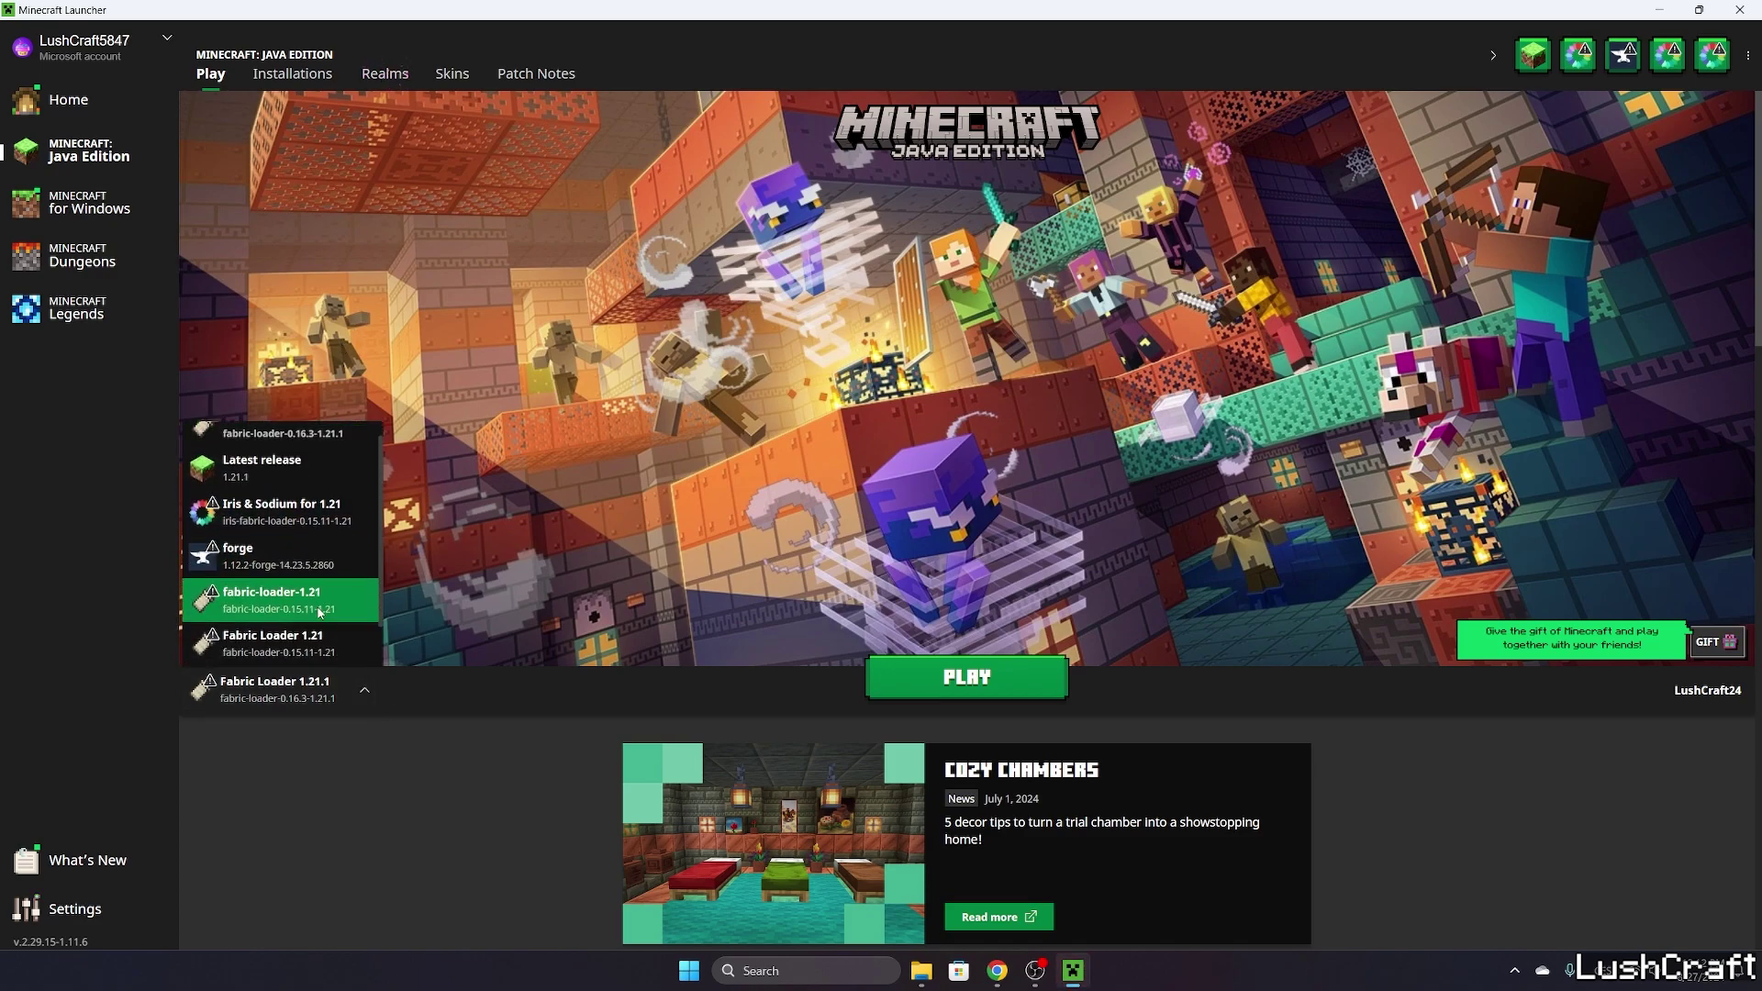
{"action": "left_click", "coordinate": [310, 456]}
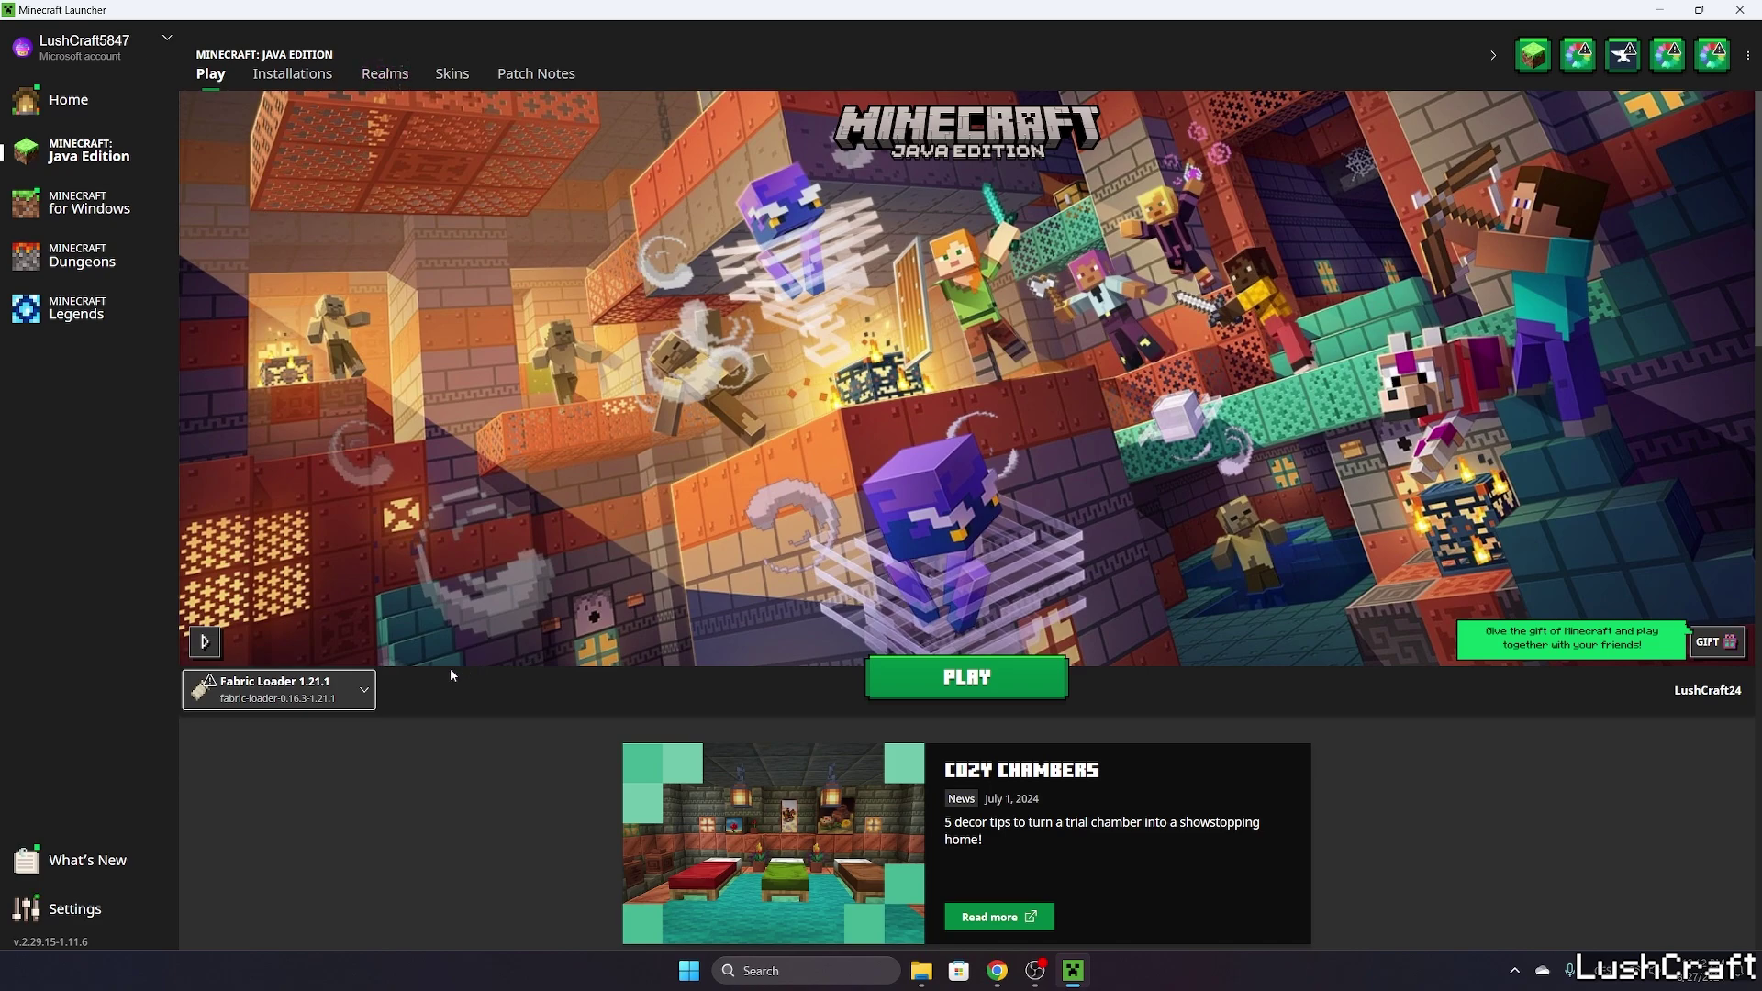
{"action": "left_click", "coordinate": [292, 690]}
{"action": "left_click", "coordinate": [284, 691]}
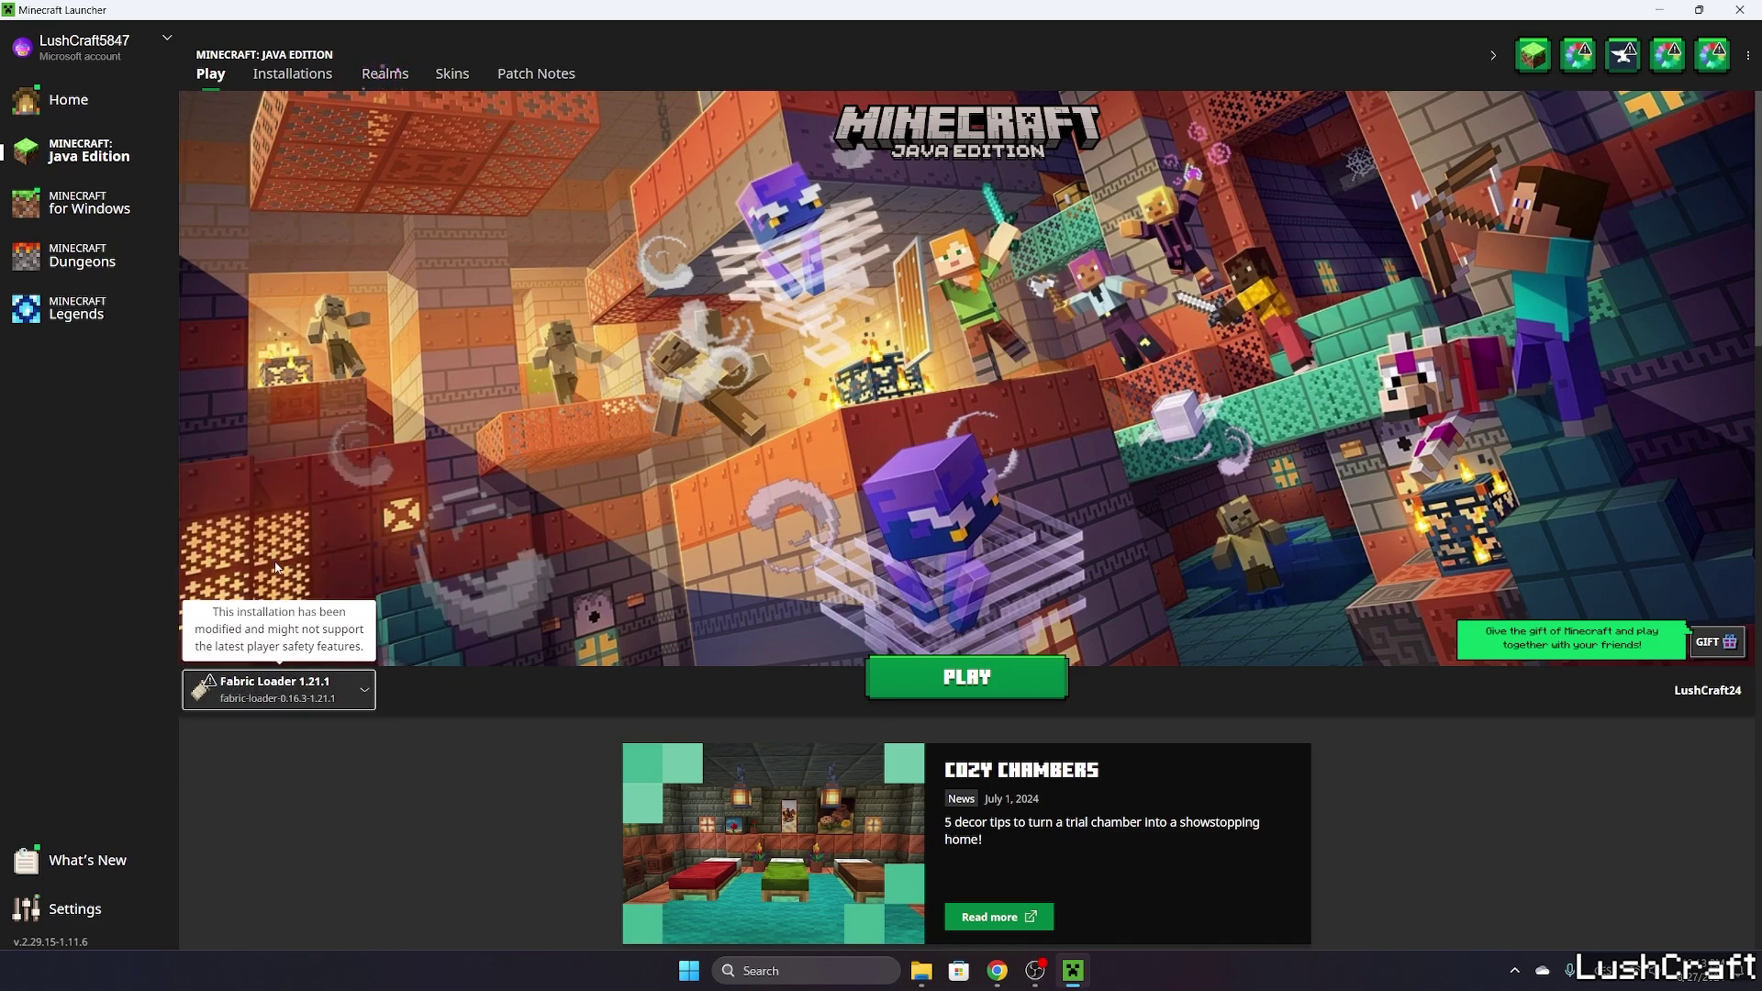
Open the Edit installation page for Fabric Loader 1.21.1 from the Installations list
{"action": "left_click", "coordinate": [320, 81]}
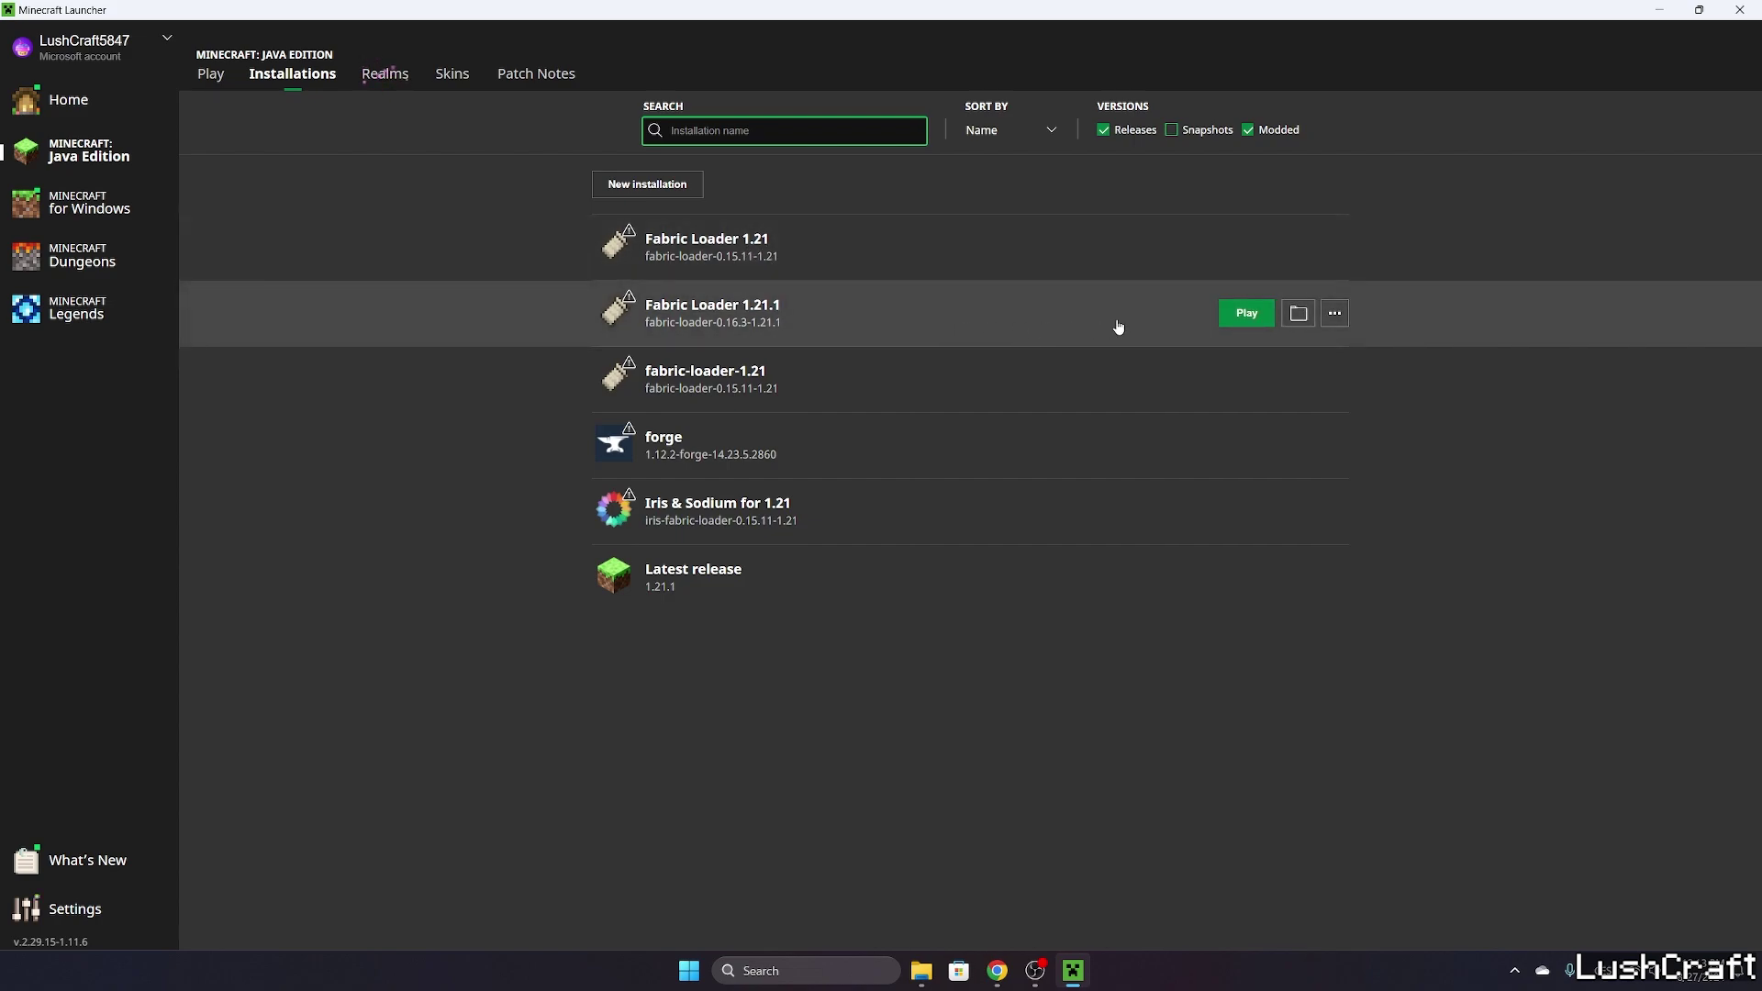
{"action": "left_click", "coordinate": [1336, 315]}
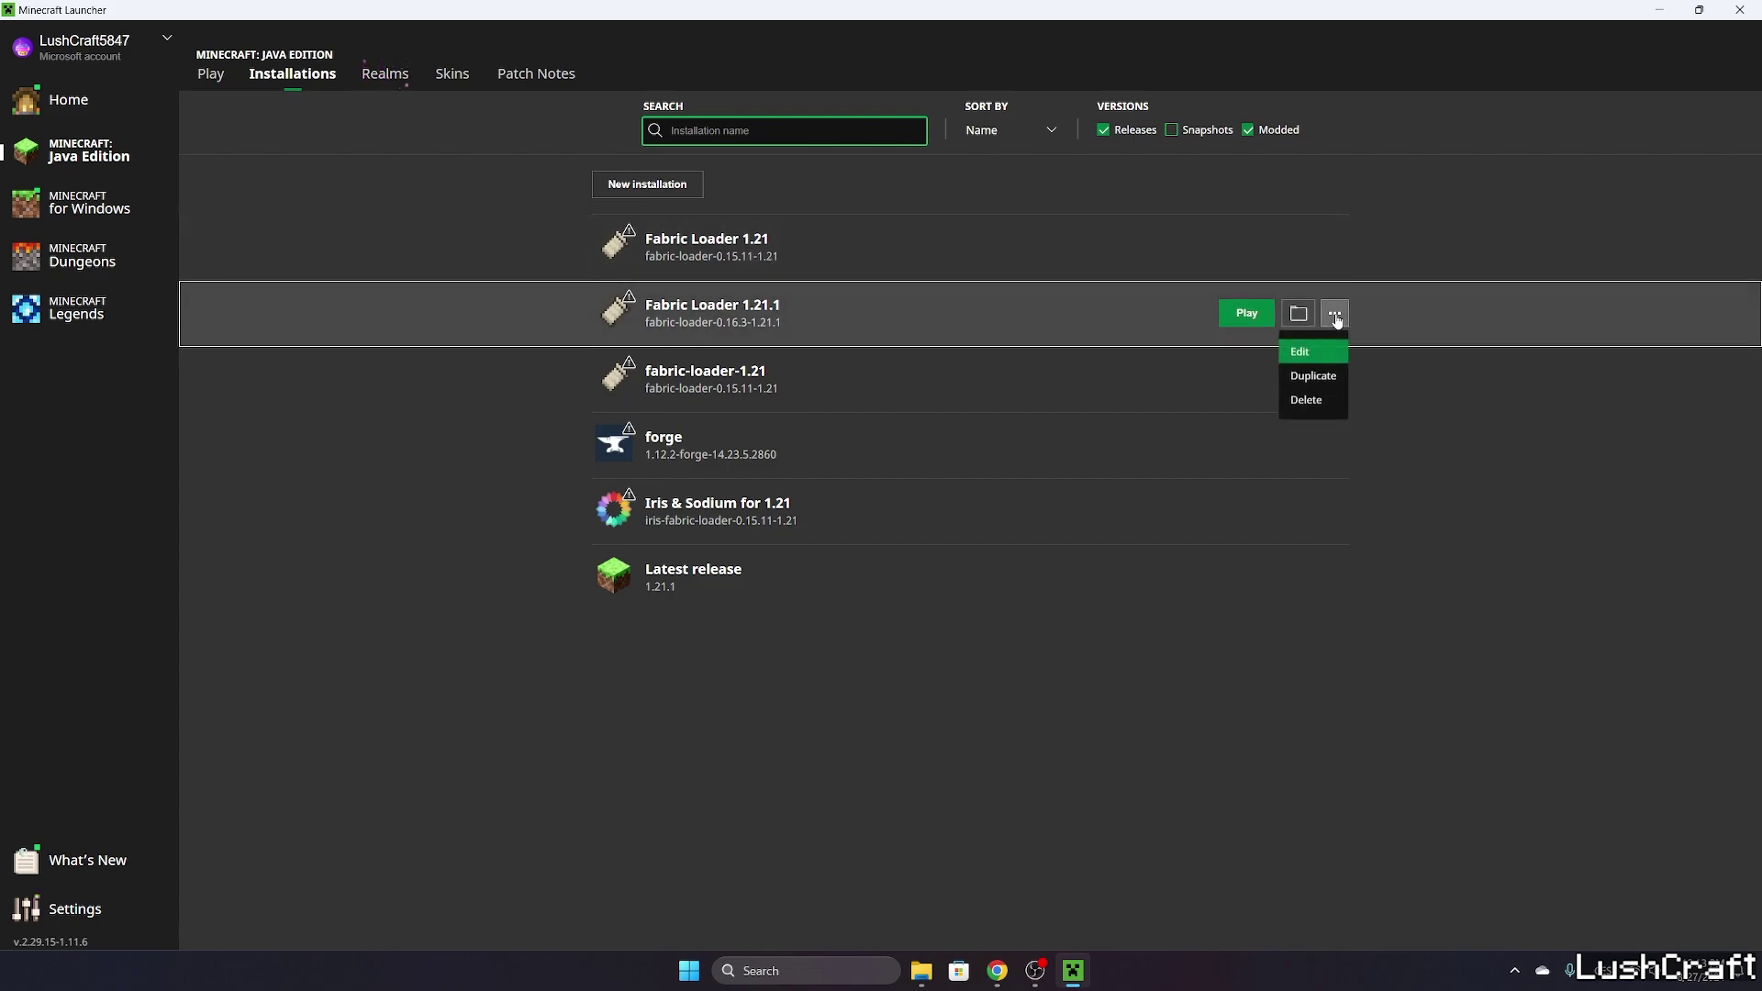
{"action": "left_click", "coordinate": [1301, 359]}
Raise the Fabric Loader 1.21.1 JVM memory argument from -Xmx2G to -Xmx16G
{"action": "left_click", "coordinate": [1104, 445]}
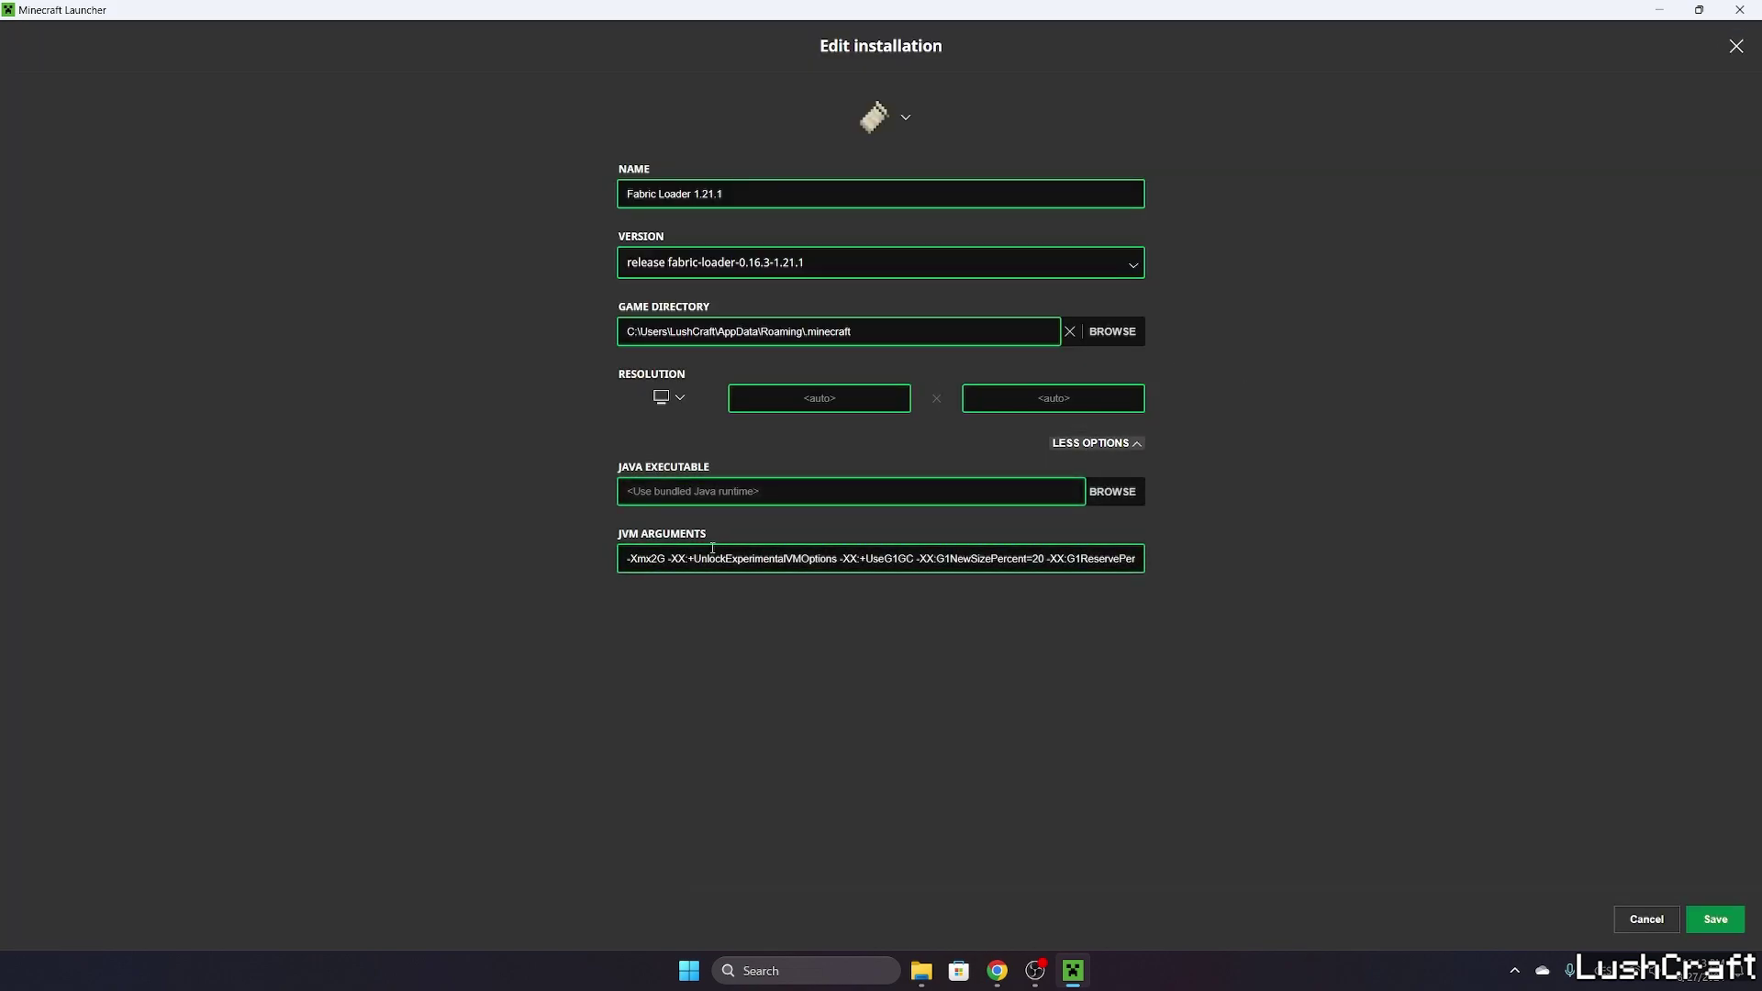
{"action": "left_click", "coordinate": [657, 558]}
{"action": "key", "text": "BackSpace"}
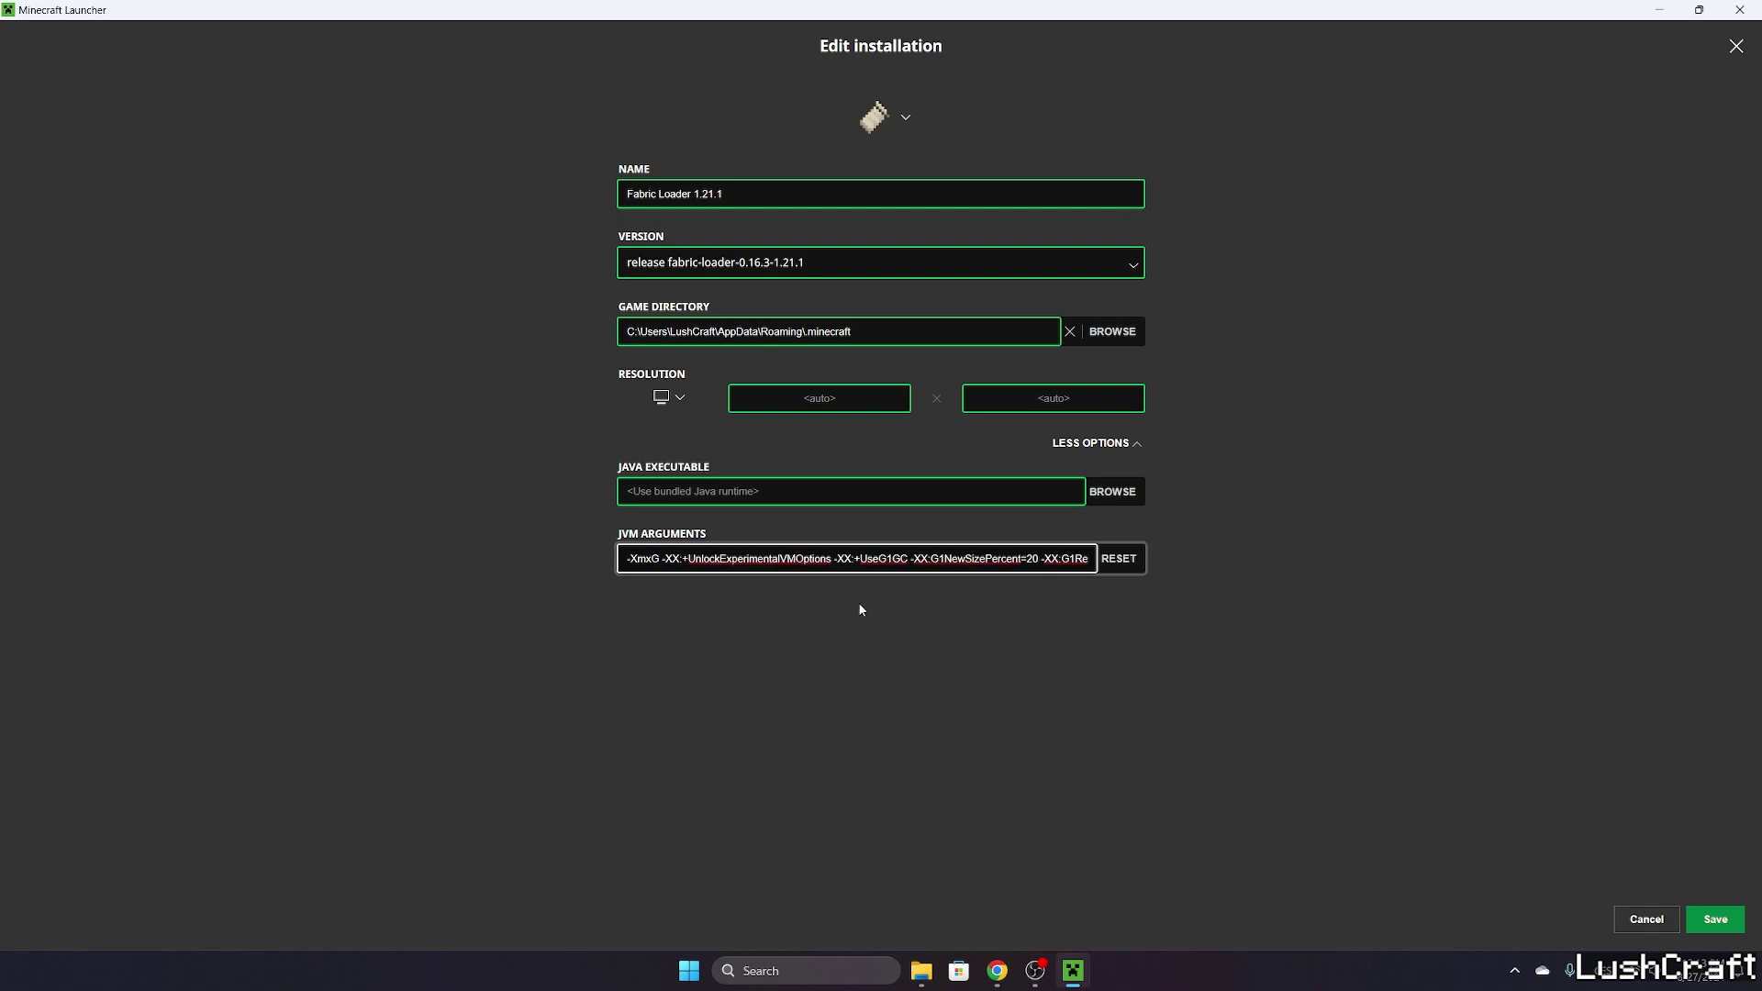
{"action": "type", "text": "16"}
{"action": "left_click", "coordinate": [859, 634]}
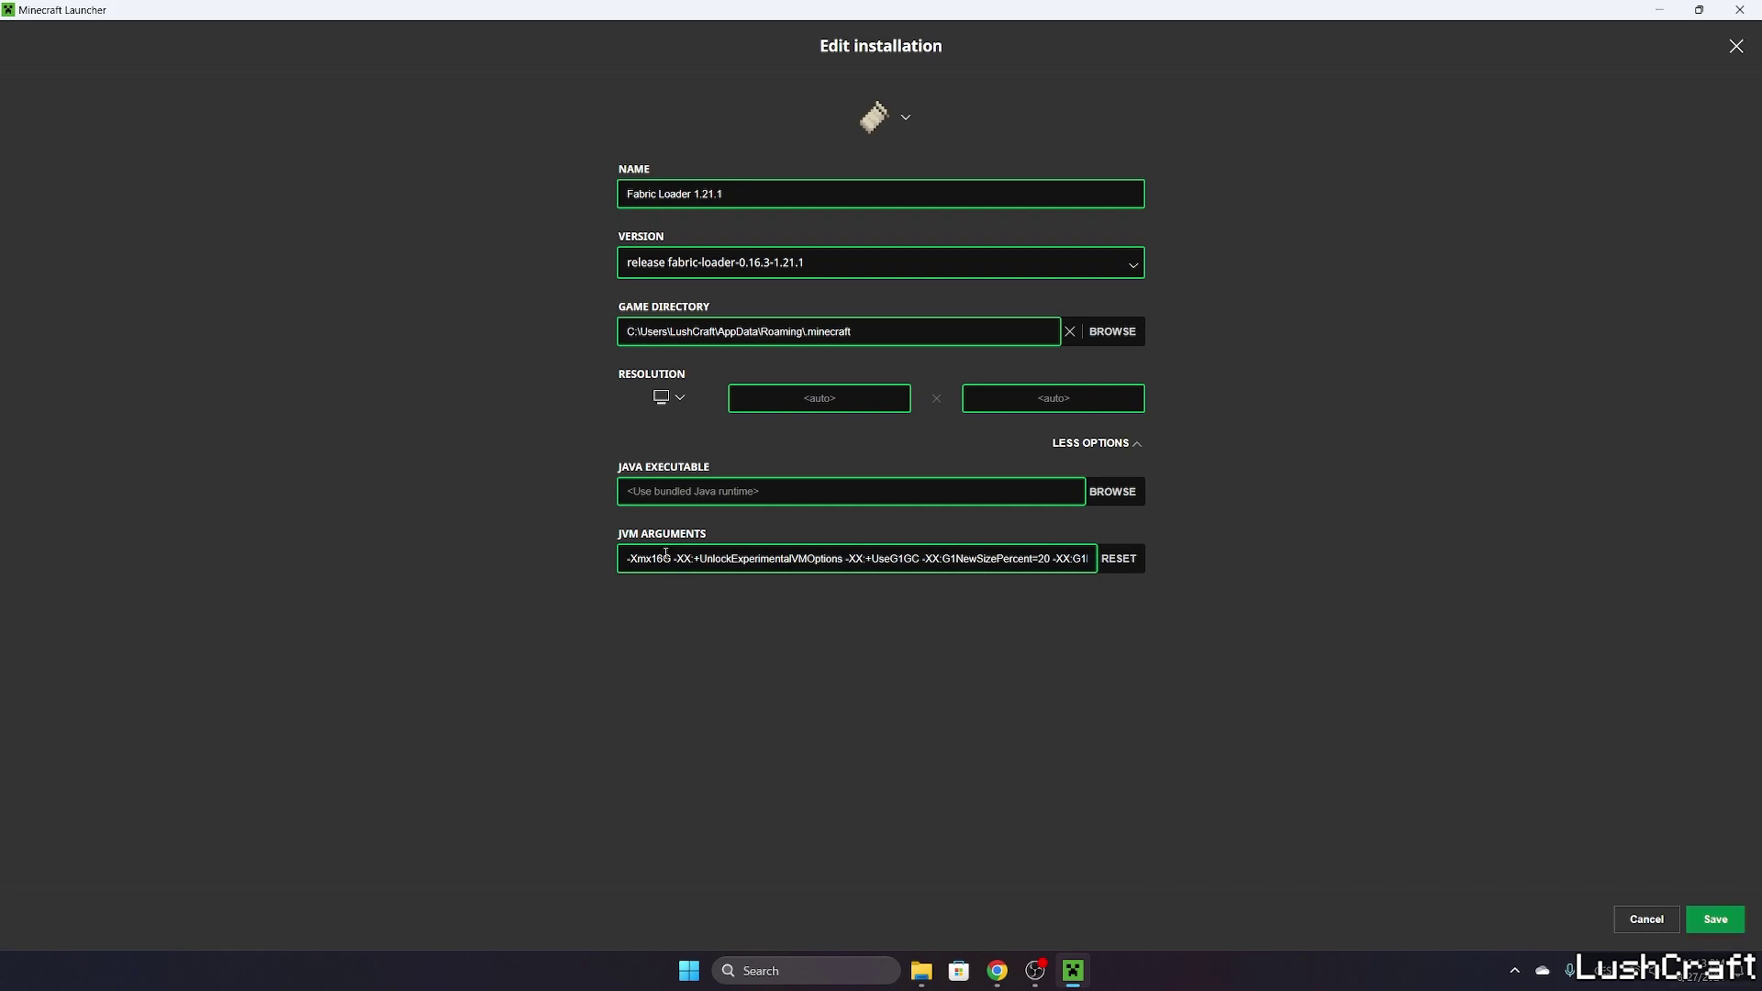
Save the edited installation and keep Fabric Loader 1.21.1 selected on the Play page
{"action": "left_click", "coordinate": [1646, 918]}
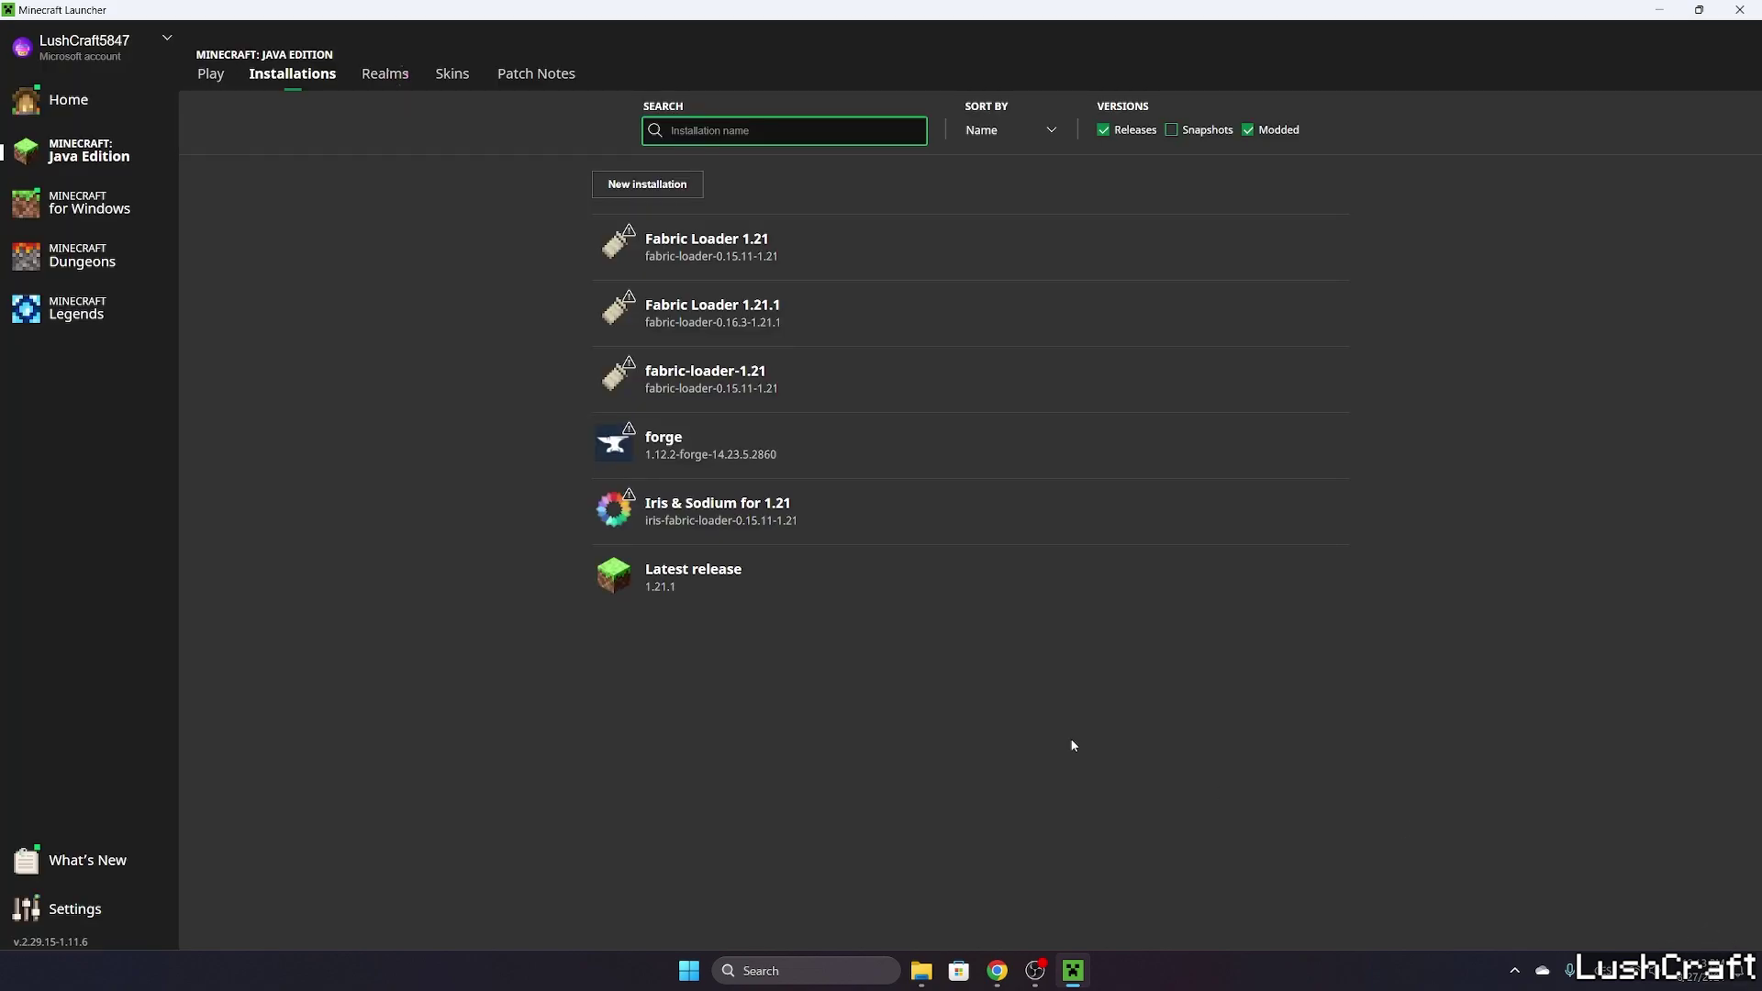
{"action": "left_click", "coordinate": [211, 73]}
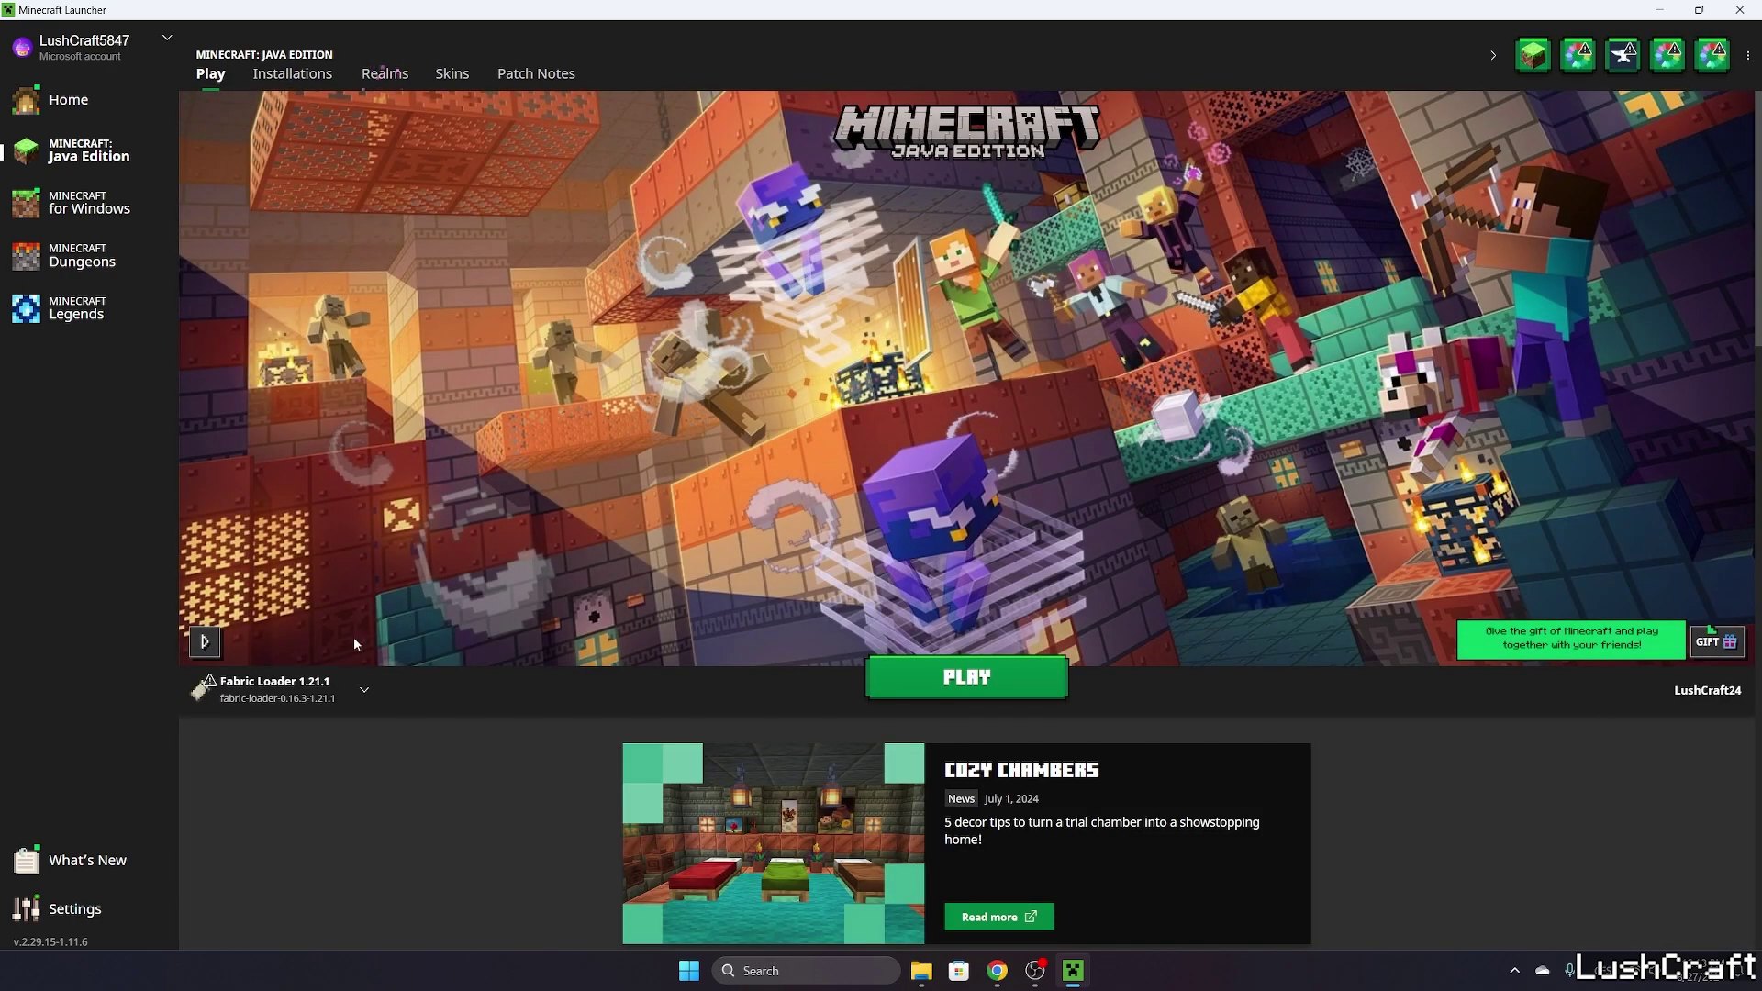
{"action": "left_click", "coordinate": [275, 688]}
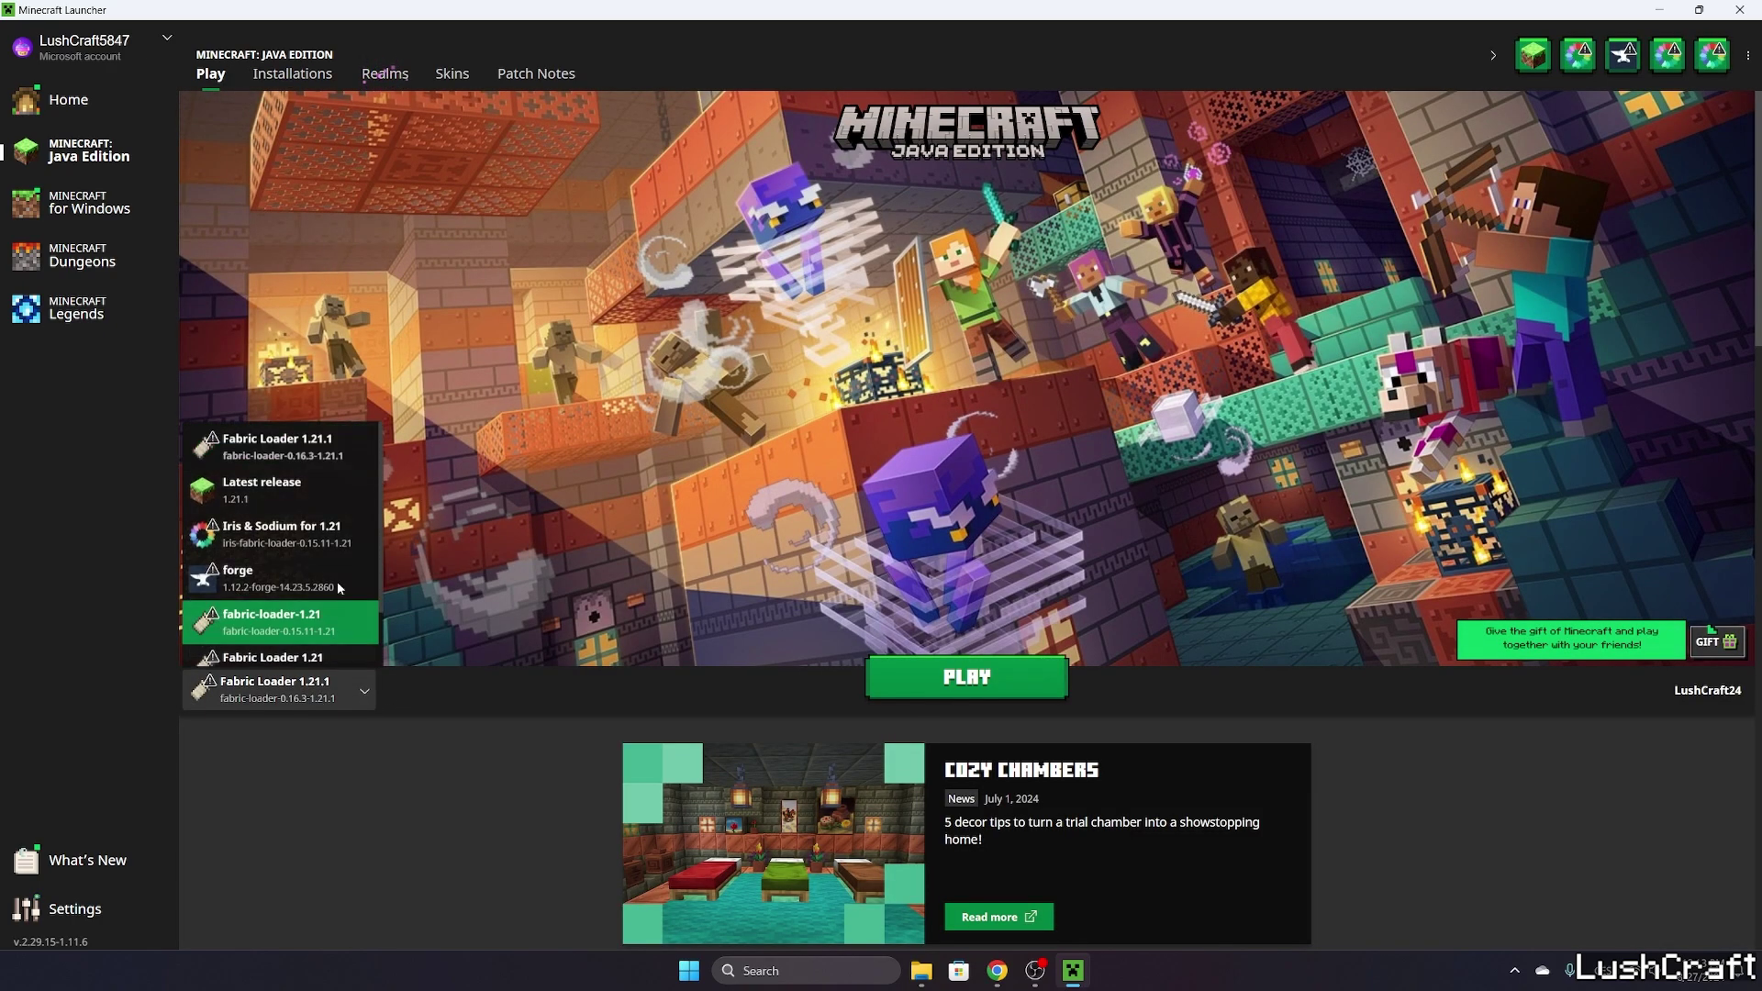
{"action": "left_click", "coordinate": [312, 448]}
Launch Fabric Loader 1.21.1, accepting the modified-installation risk warning
{"action": "left_click", "coordinate": [966, 677]}
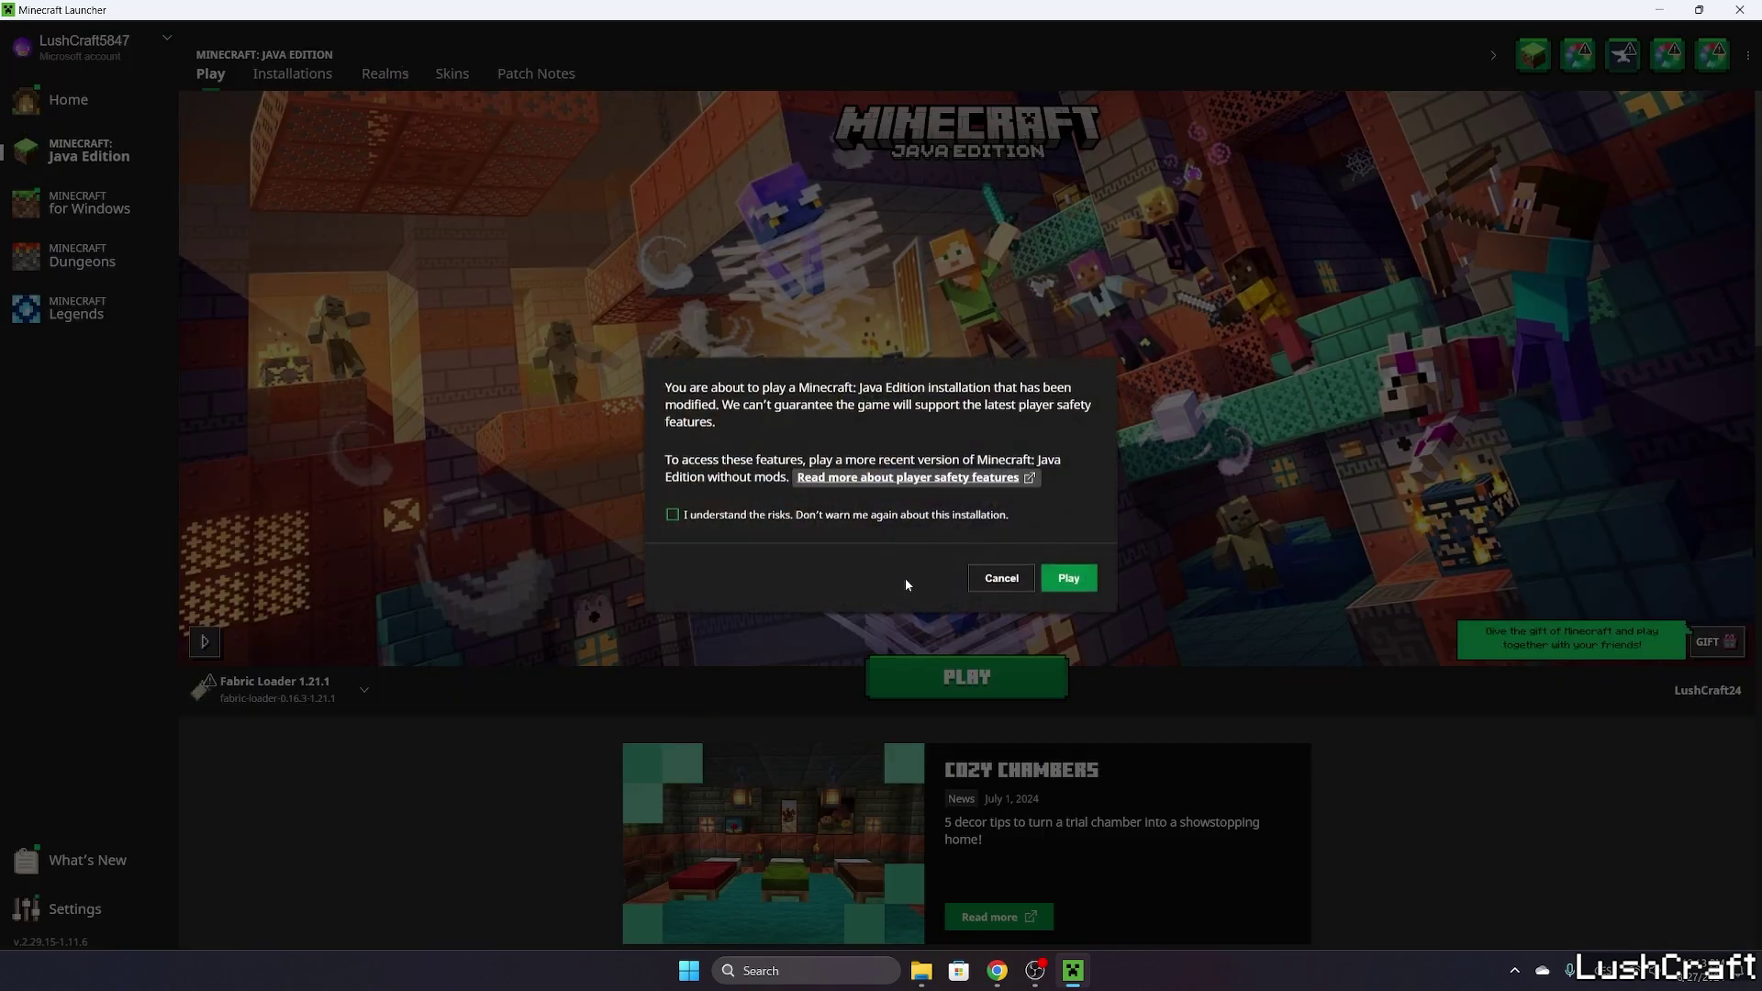
{"action": "left_click", "coordinate": [672, 515]}
{"action": "left_click", "coordinate": [1066, 576]}
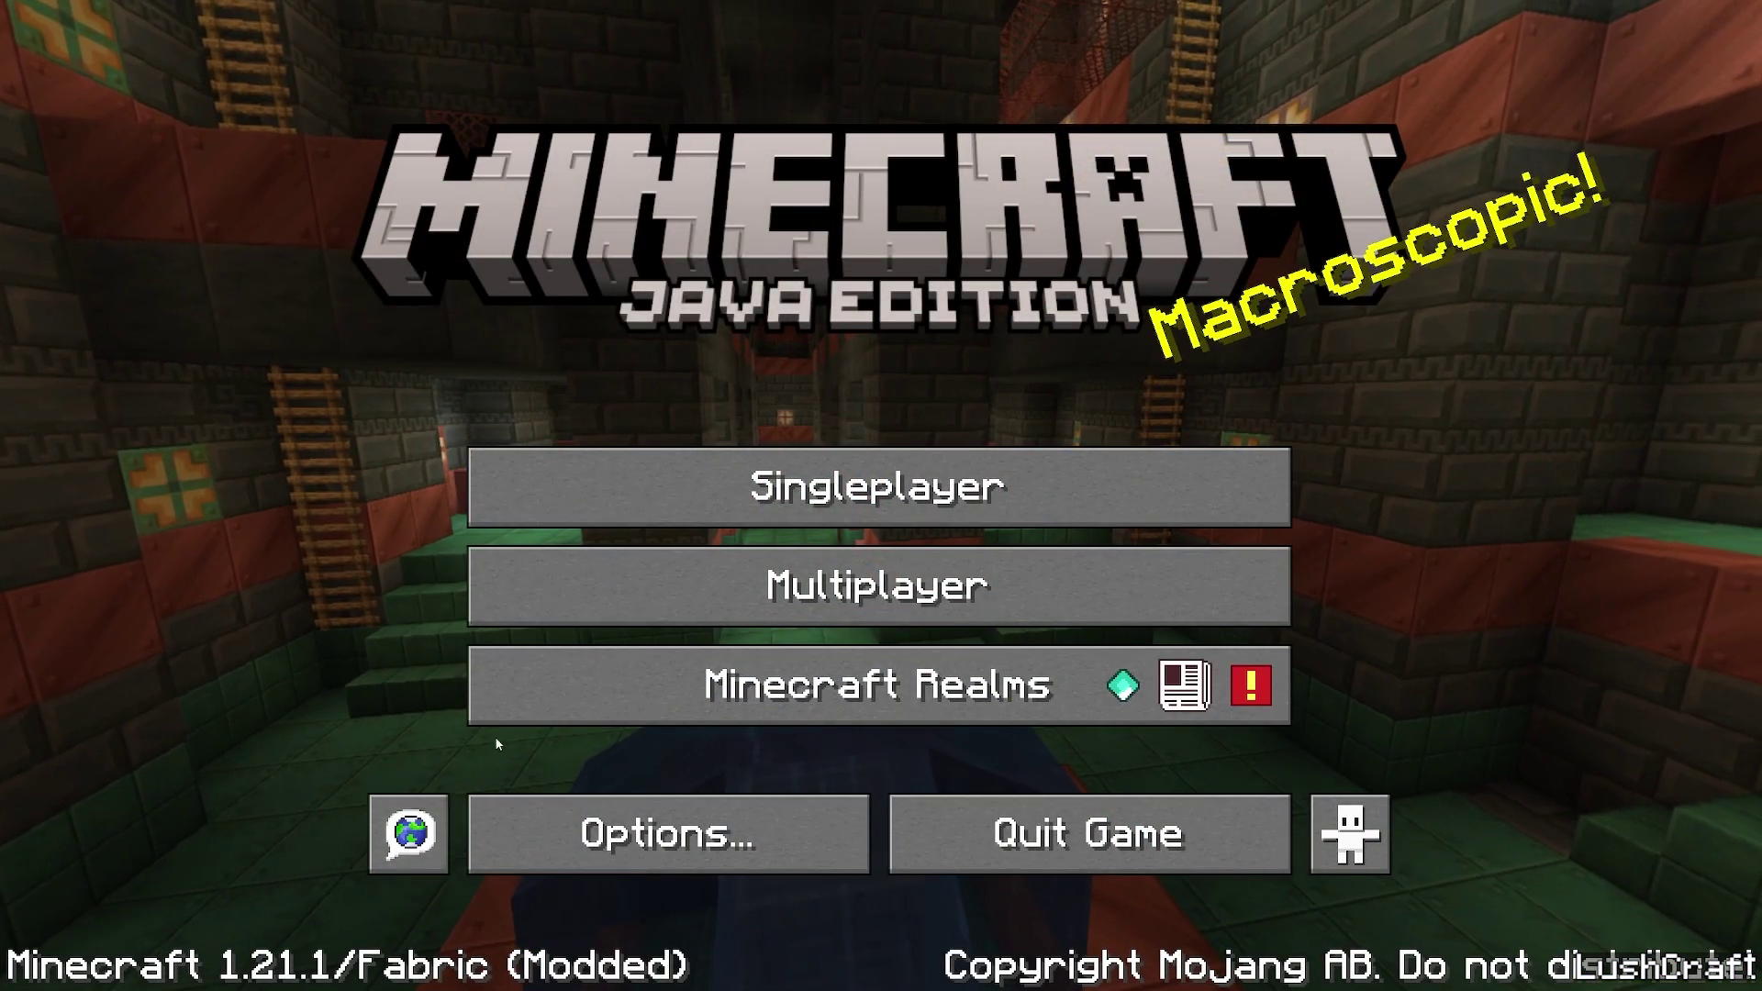
Look over the Resource Packs settings, then load the saved singleplayer world
{"action": "left_click", "coordinate": [727, 484]}
{"action": "left_click", "coordinate": [1275, 903]}
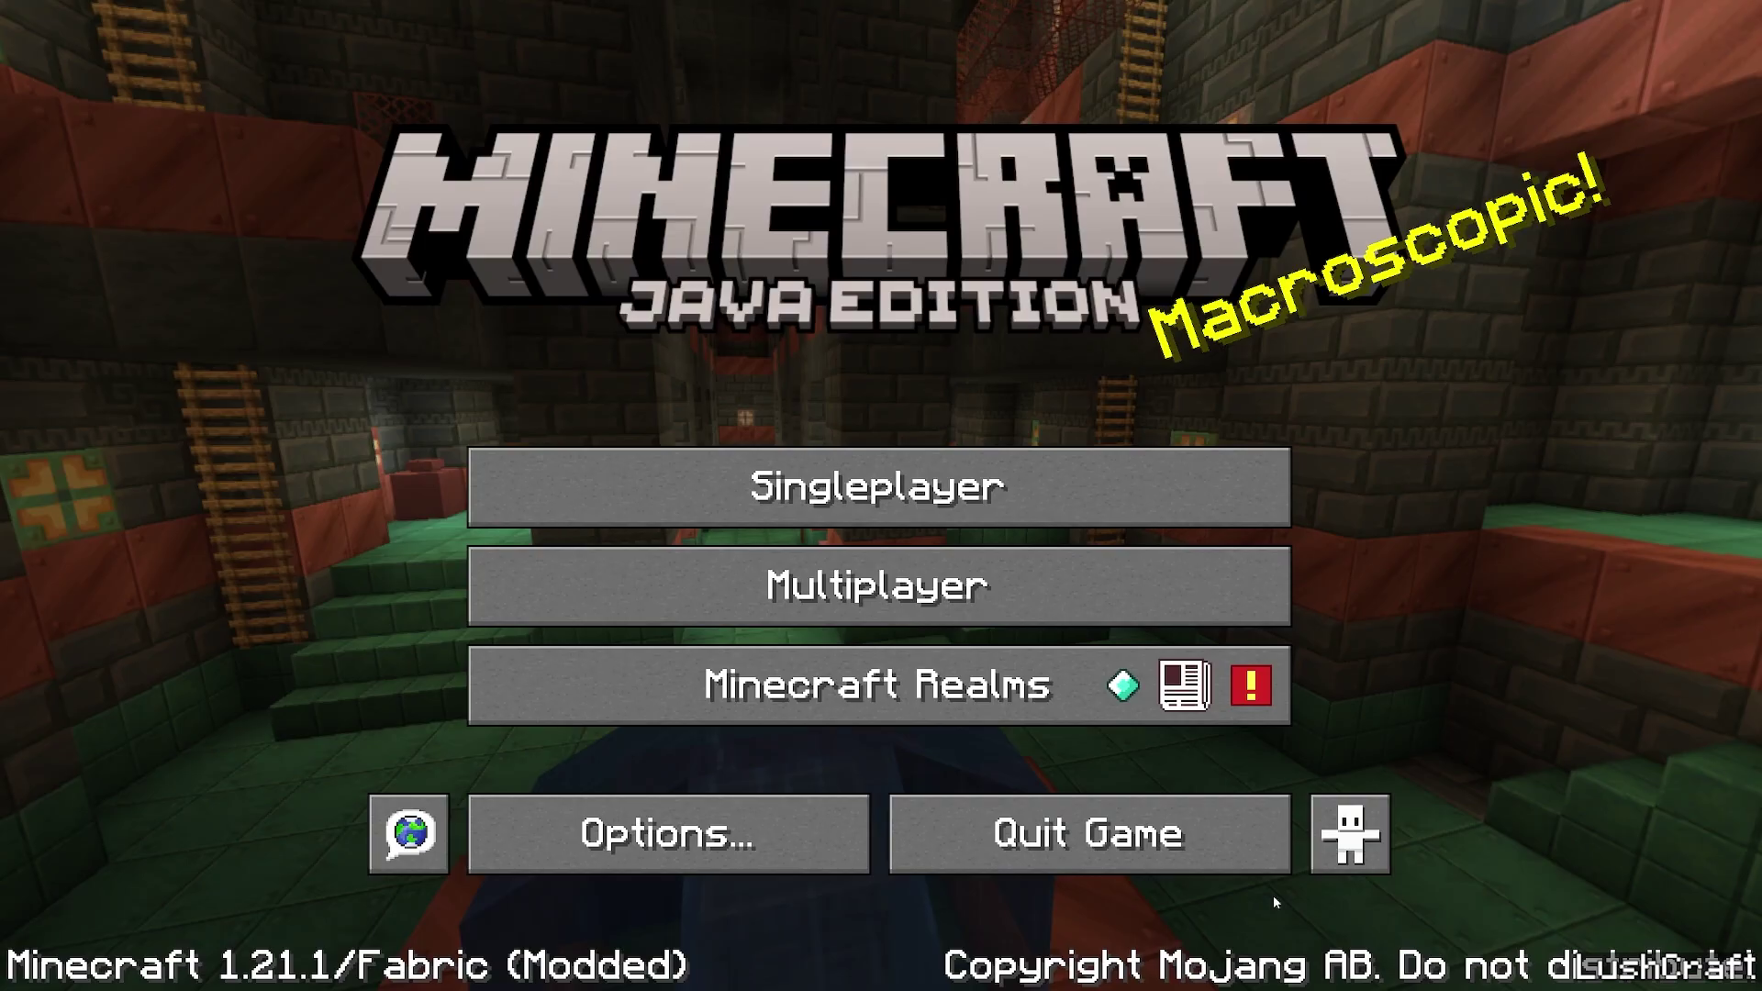
{"action": "left_click", "coordinate": [747, 807]}
{"action": "left_click", "coordinate": [551, 692]}
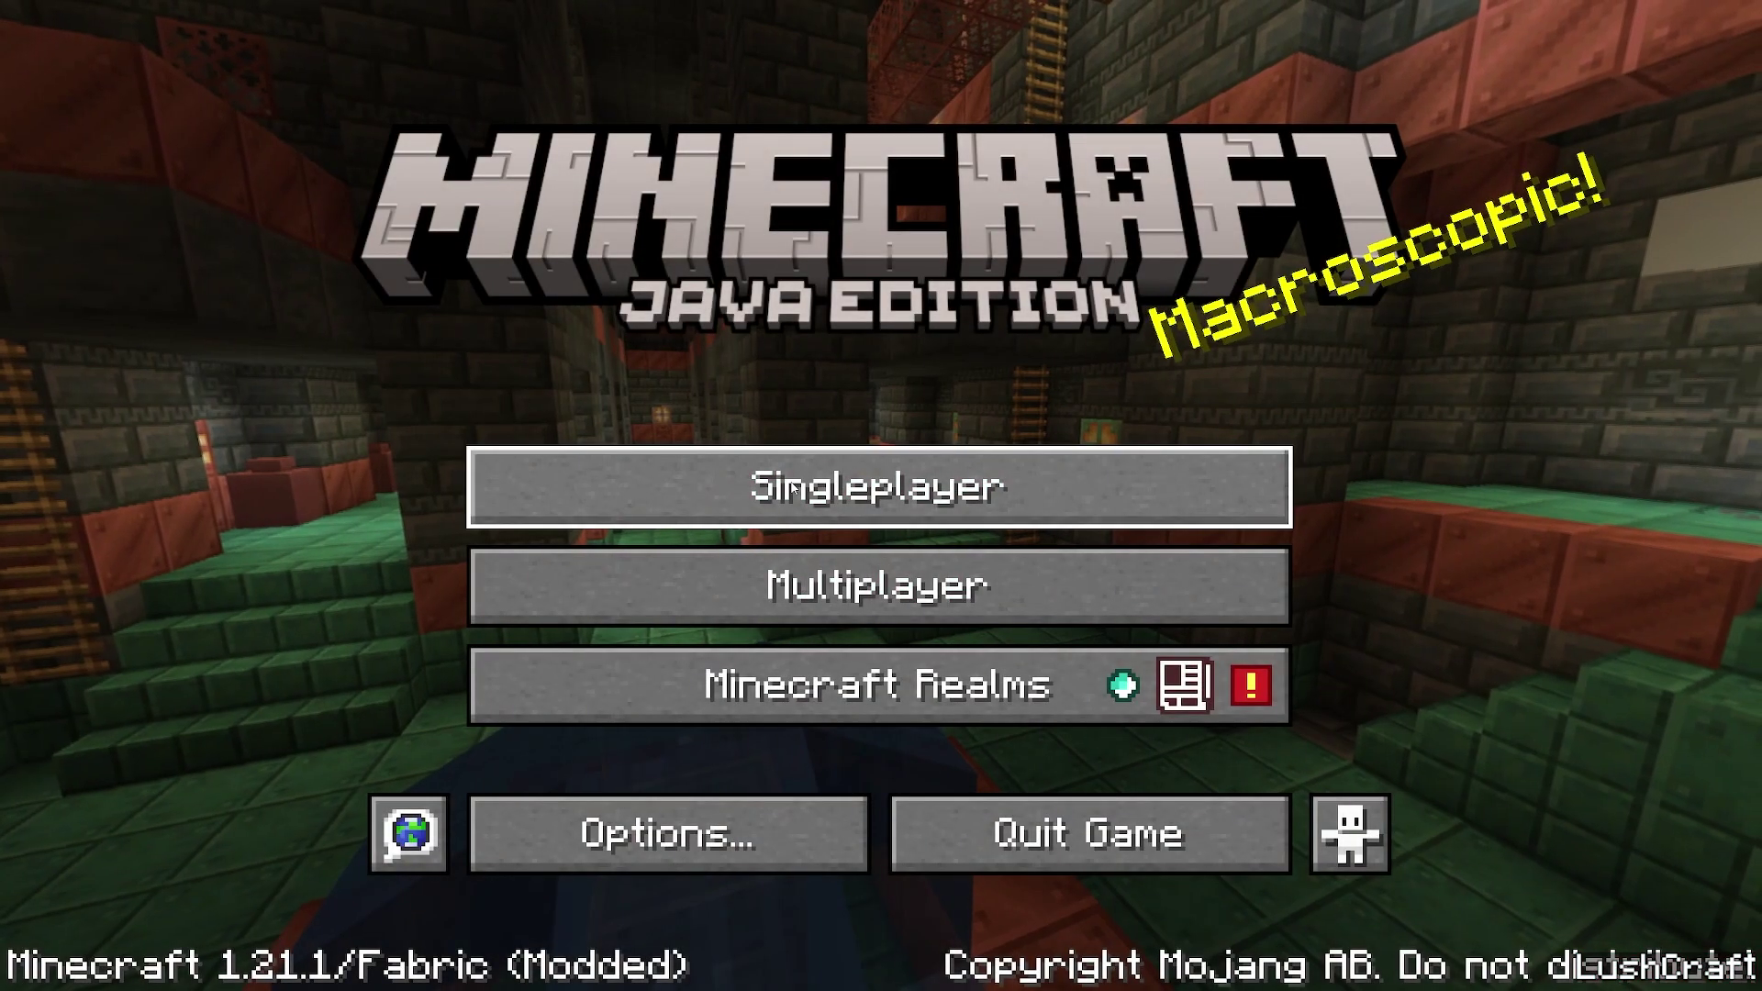
{"action": "left_click", "coordinate": [785, 487]}
{"action": "left_click", "coordinate": [394, 280]}
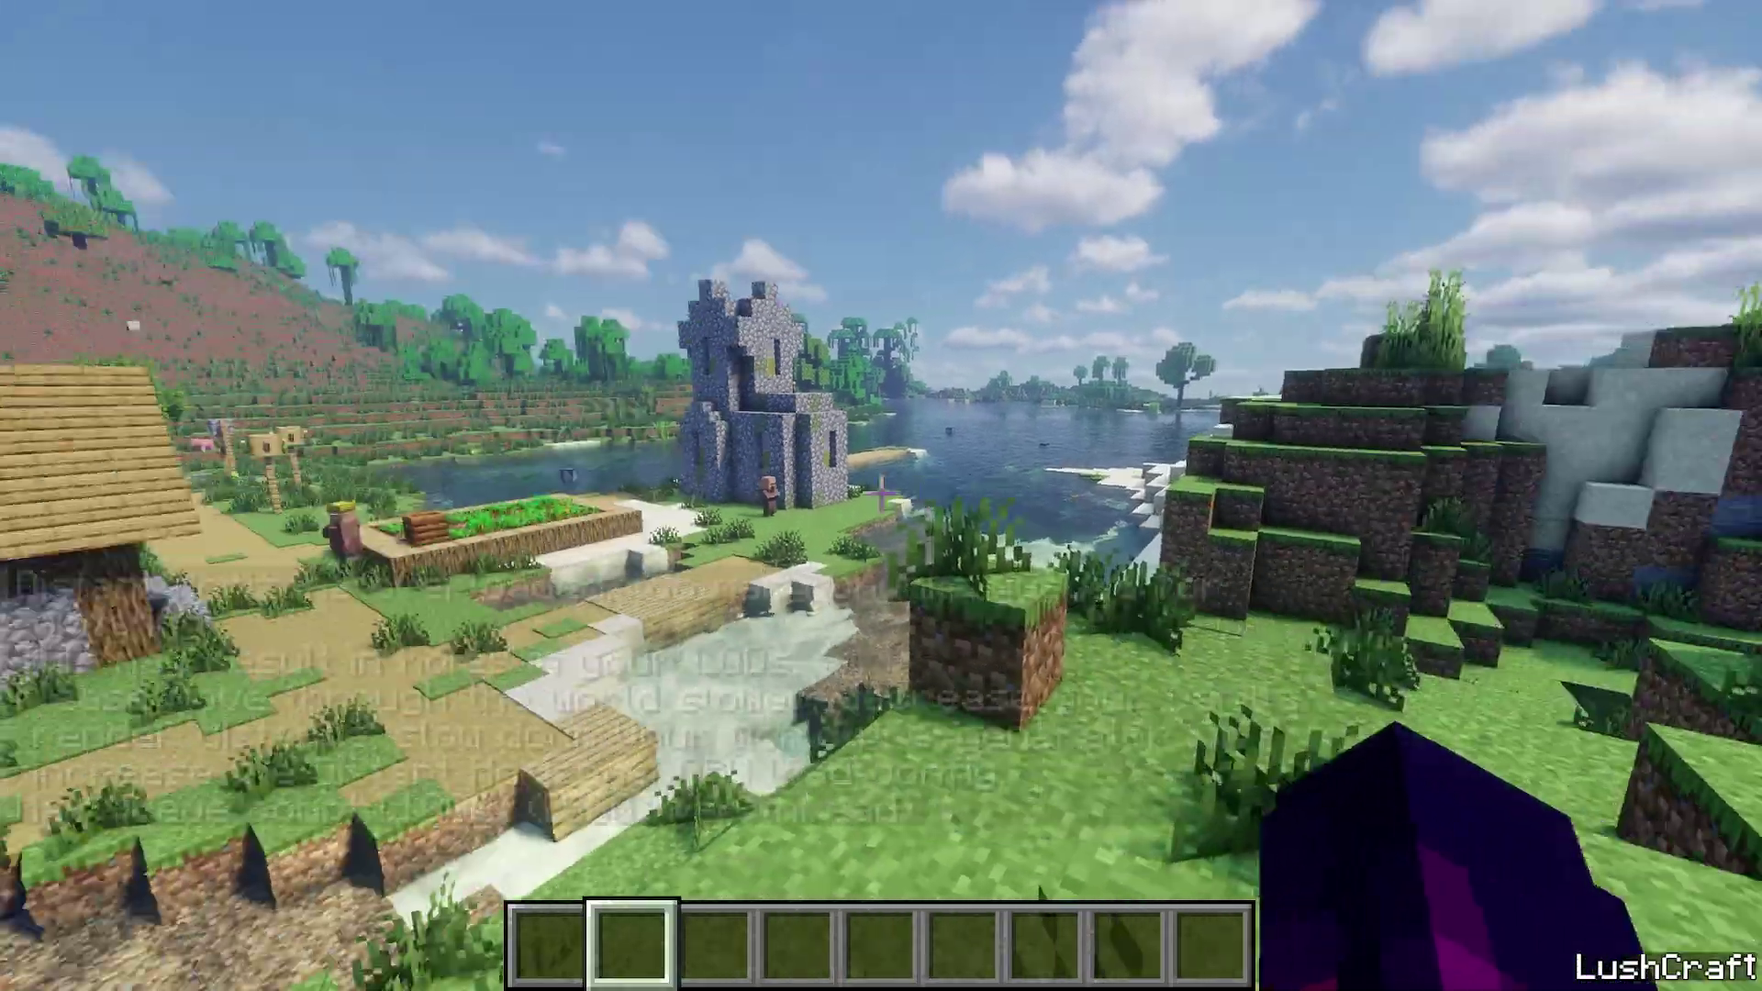
Switch Distant Horizons CPU Load from Low Impact to Balanced in its settings
{"action": "key", "text": "Escape"}
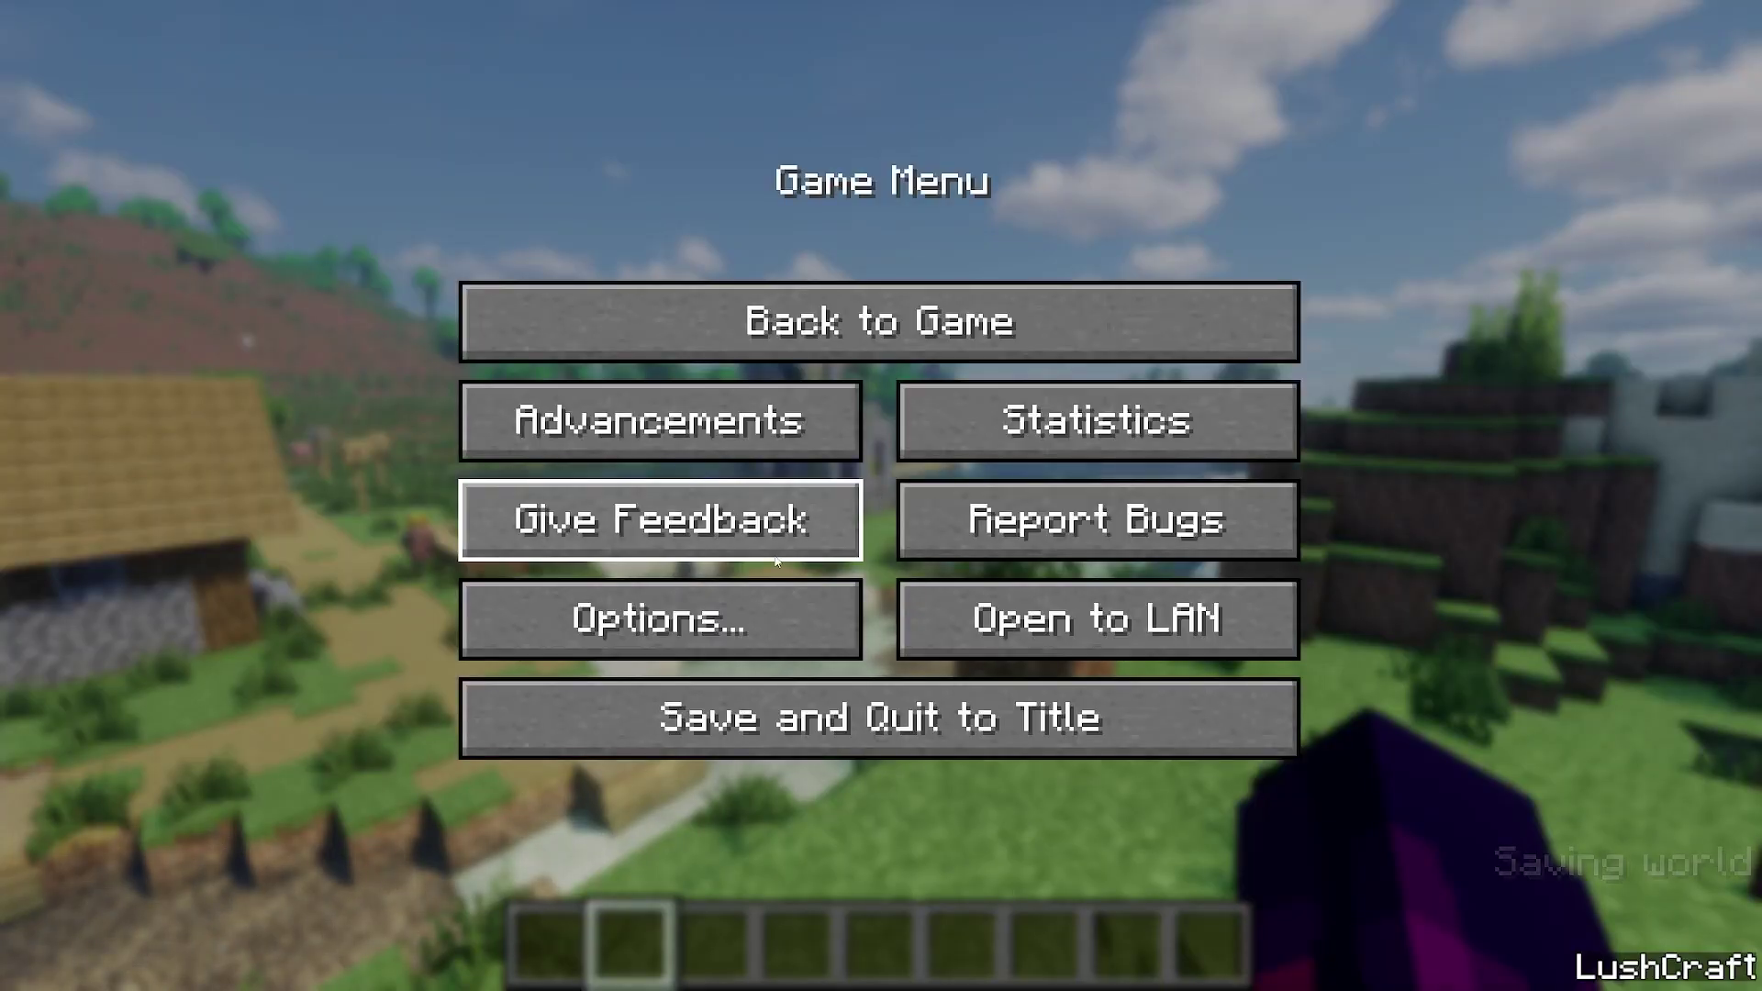
{"action": "left_click", "coordinate": [809, 624]}
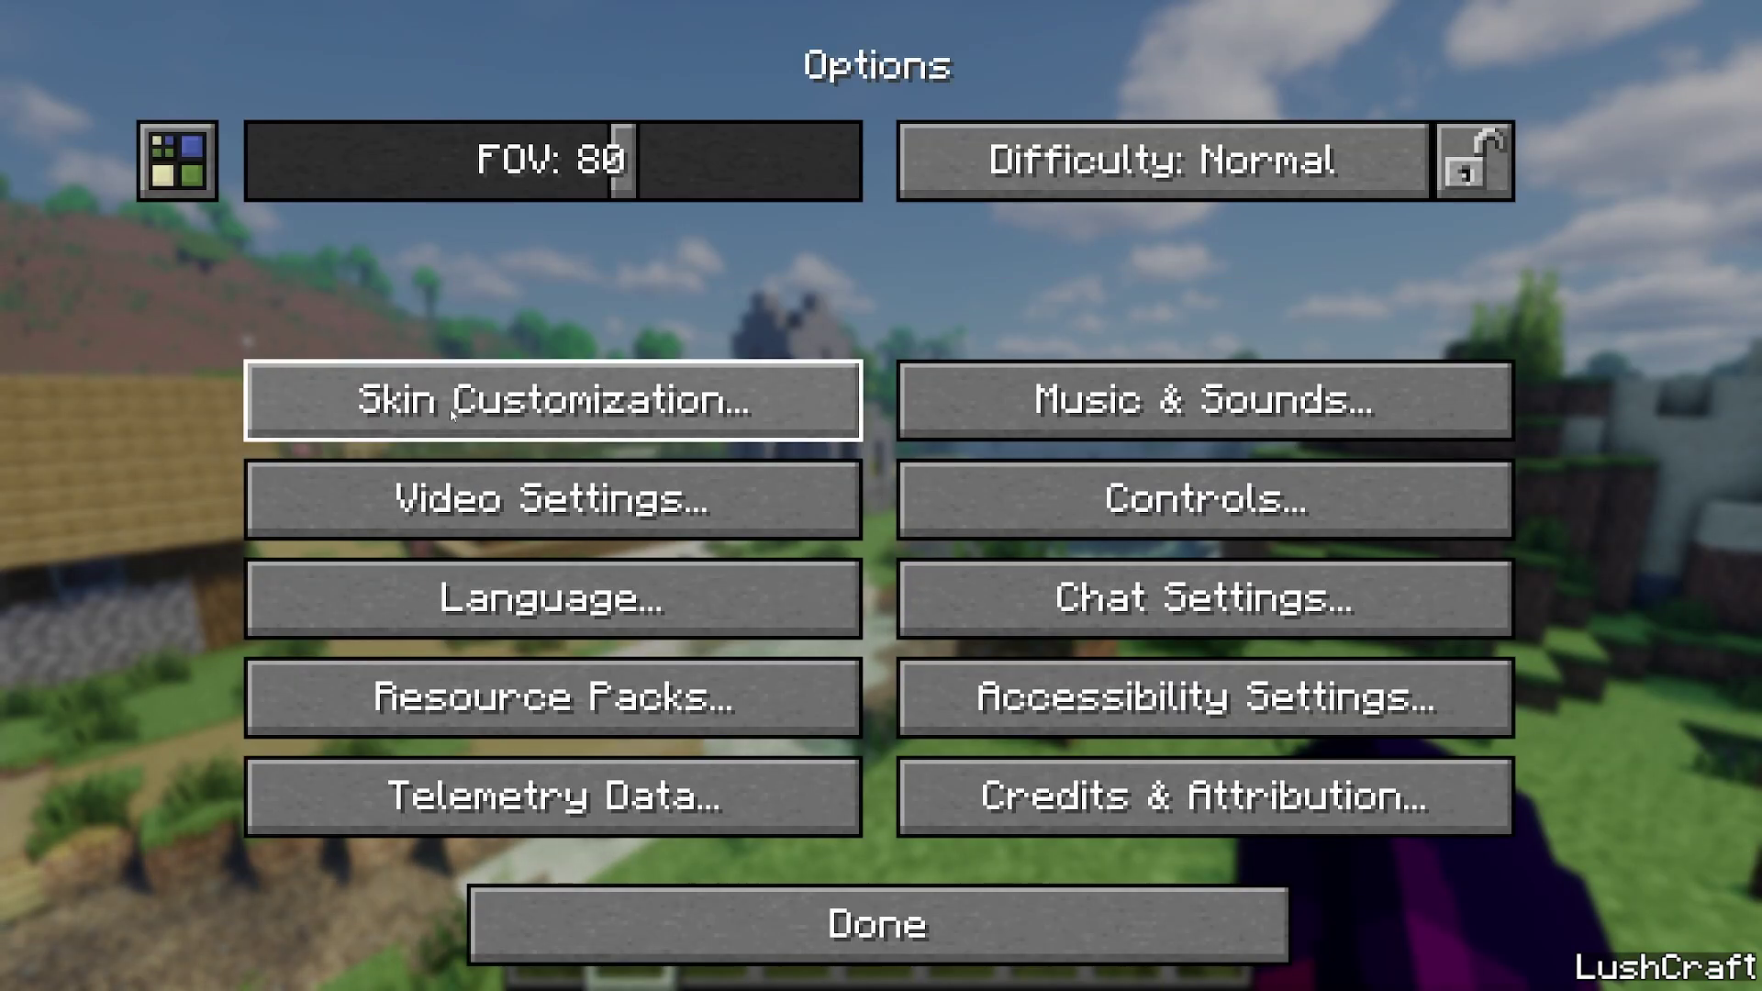
{"action": "left_click", "coordinate": [177, 160]}
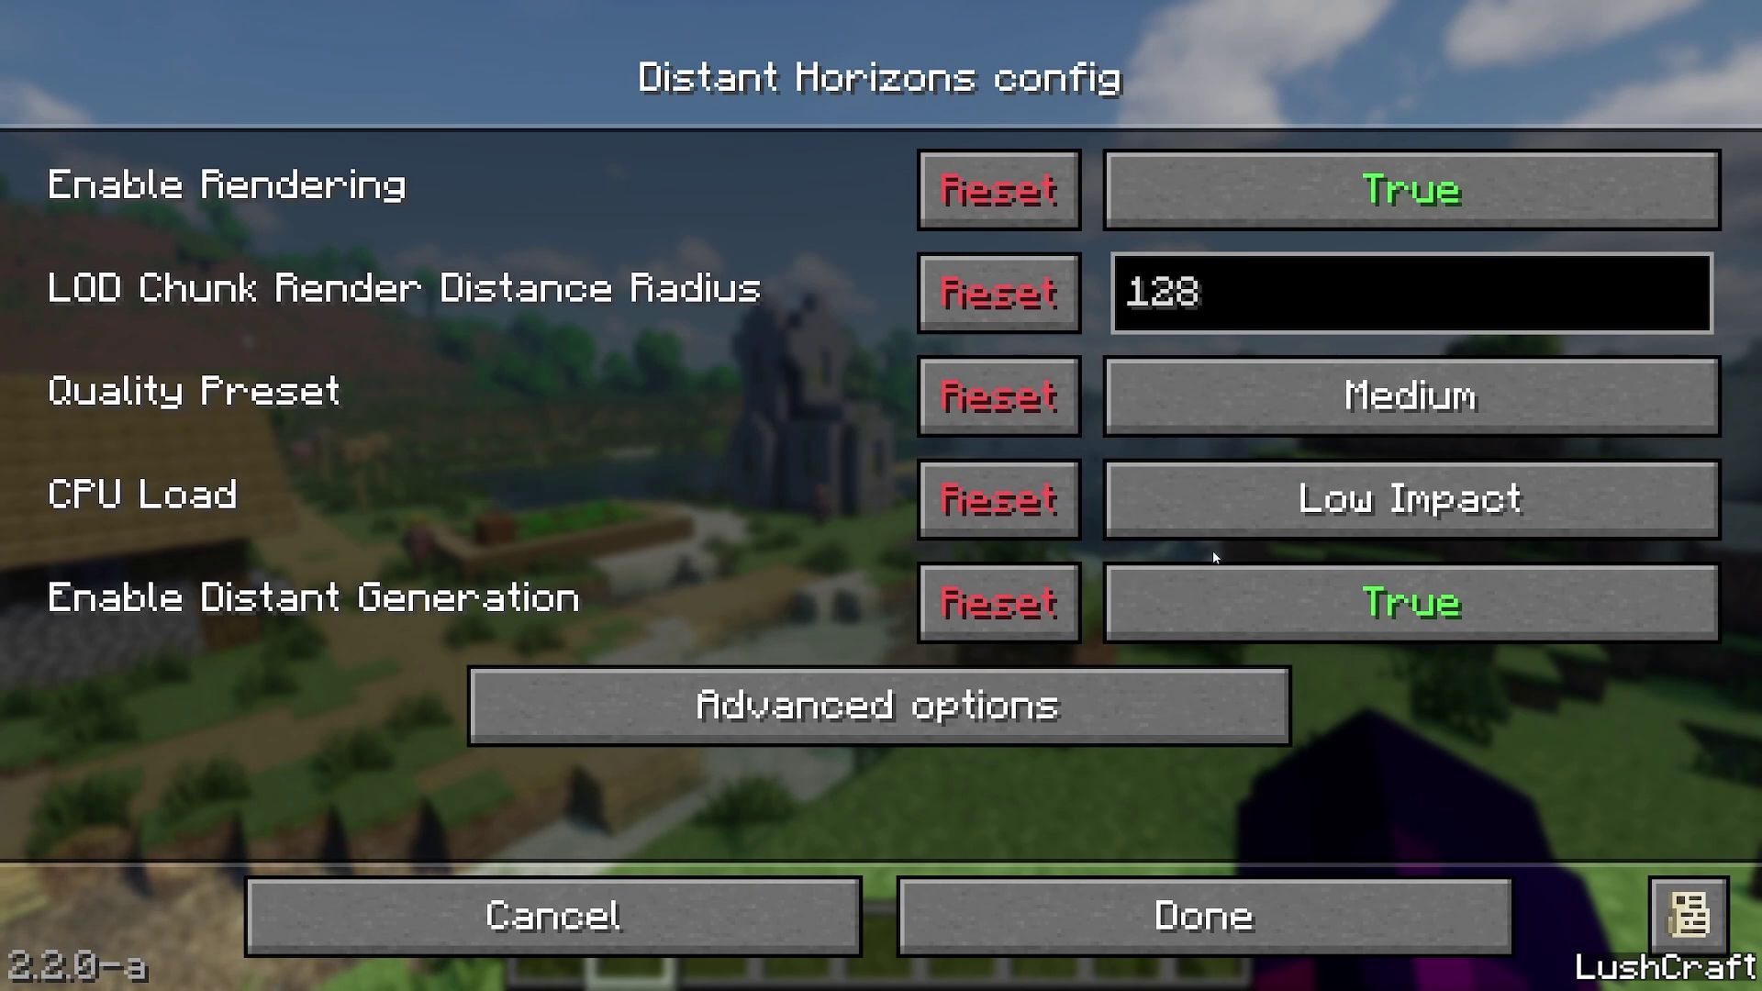
{"action": "mouse_move", "coordinate": [1317, 500]}
{"action": "left_click", "coordinate": [1382, 518]}
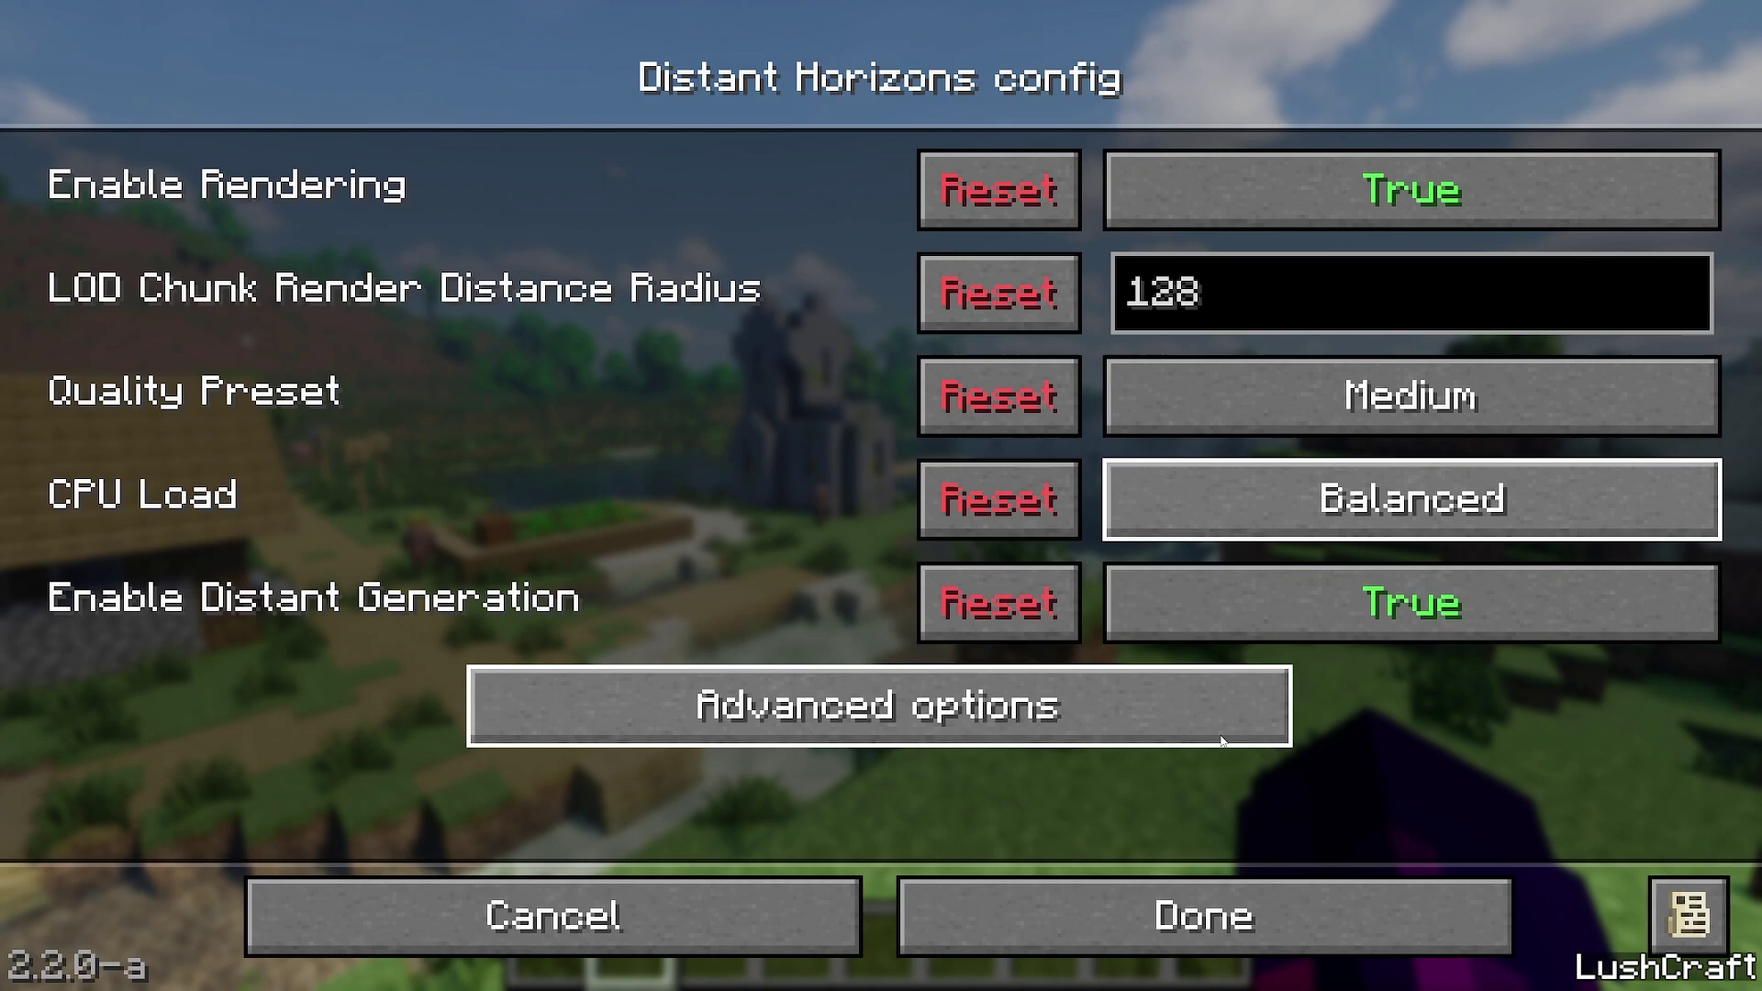
{"action": "key", "text": "Escape"}
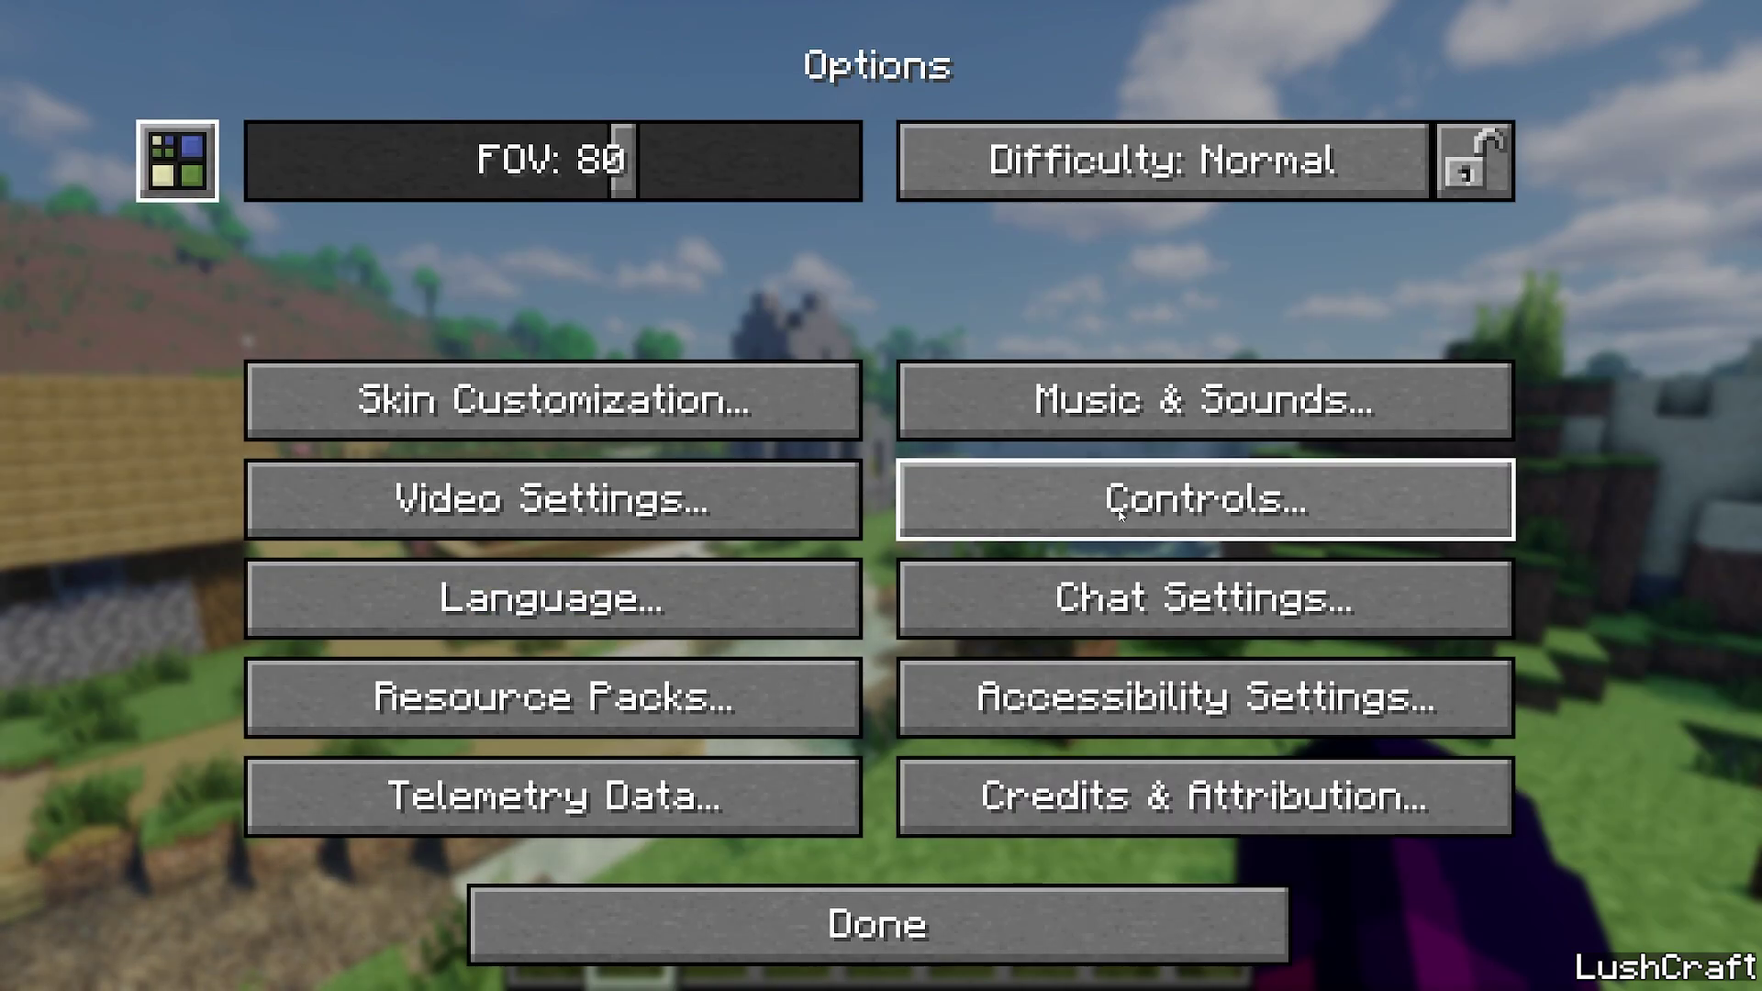
Confirm the Bliss shader pack is enabled in Video Settings' Shader Packs list
{"action": "left_click", "coordinate": [587, 500]}
{"action": "left_click", "coordinate": [1161, 61]}
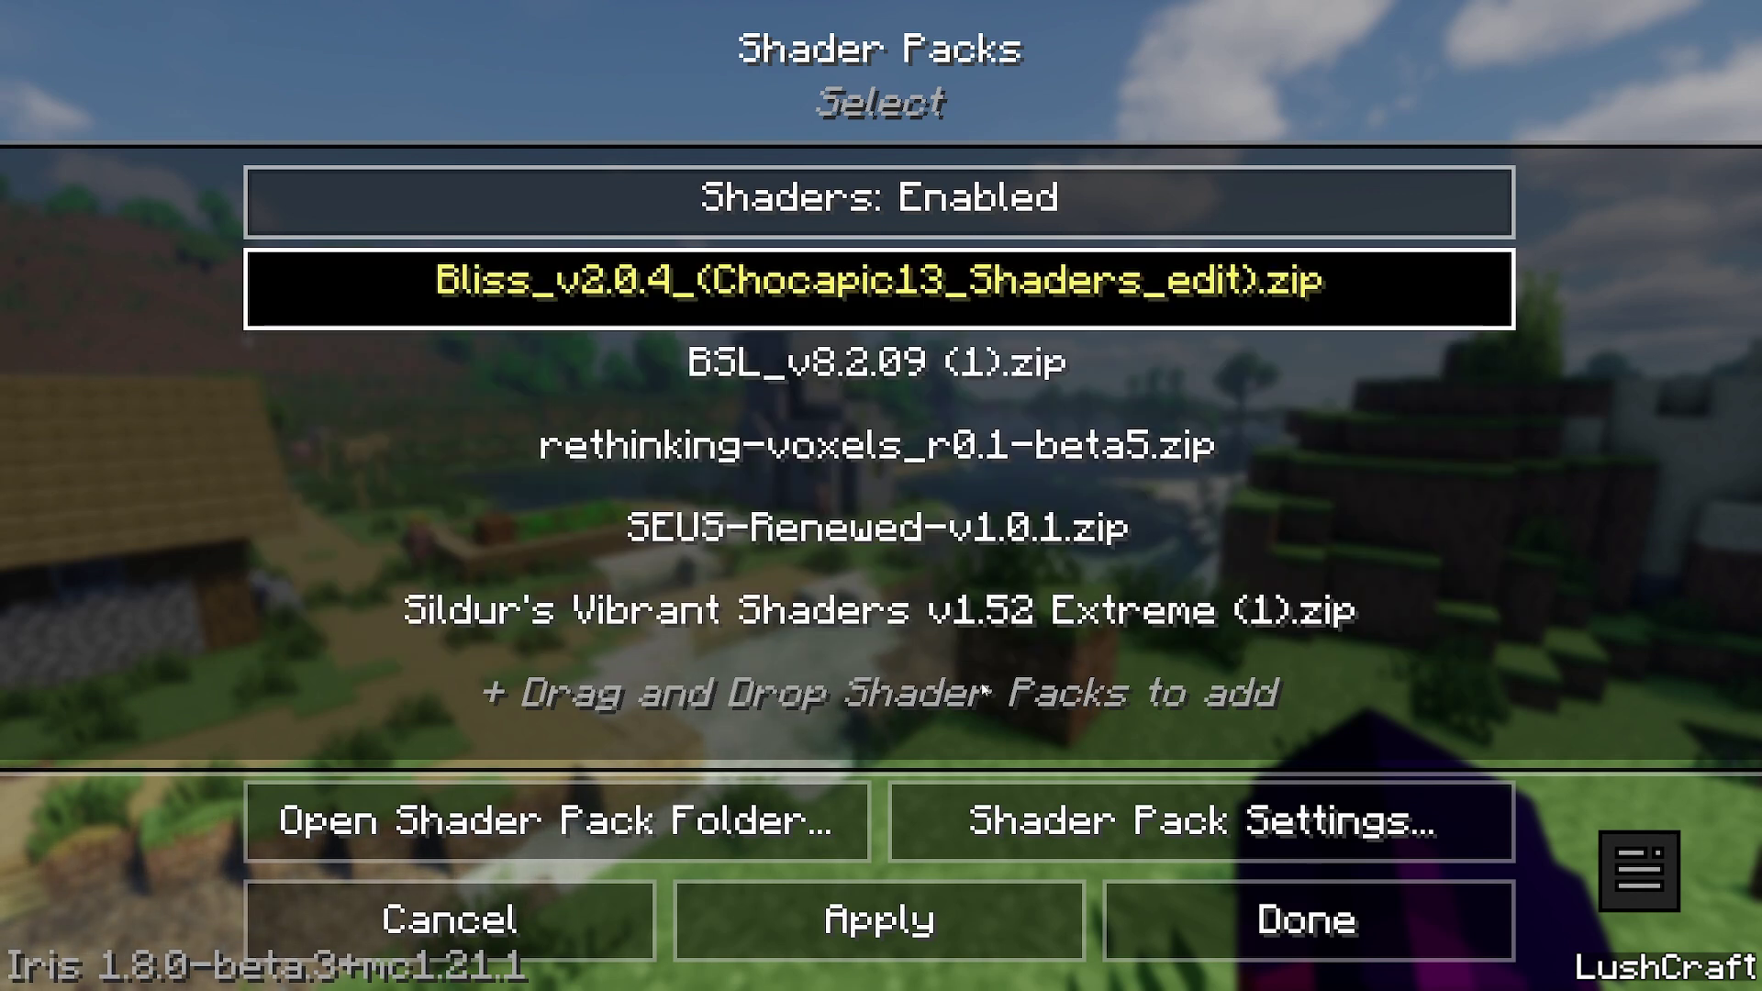
{"action": "left_click", "coordinate": [1321, 931]}
{"action": "key", "text": "Escape"}
{"action": "key", "text": "Escape"}
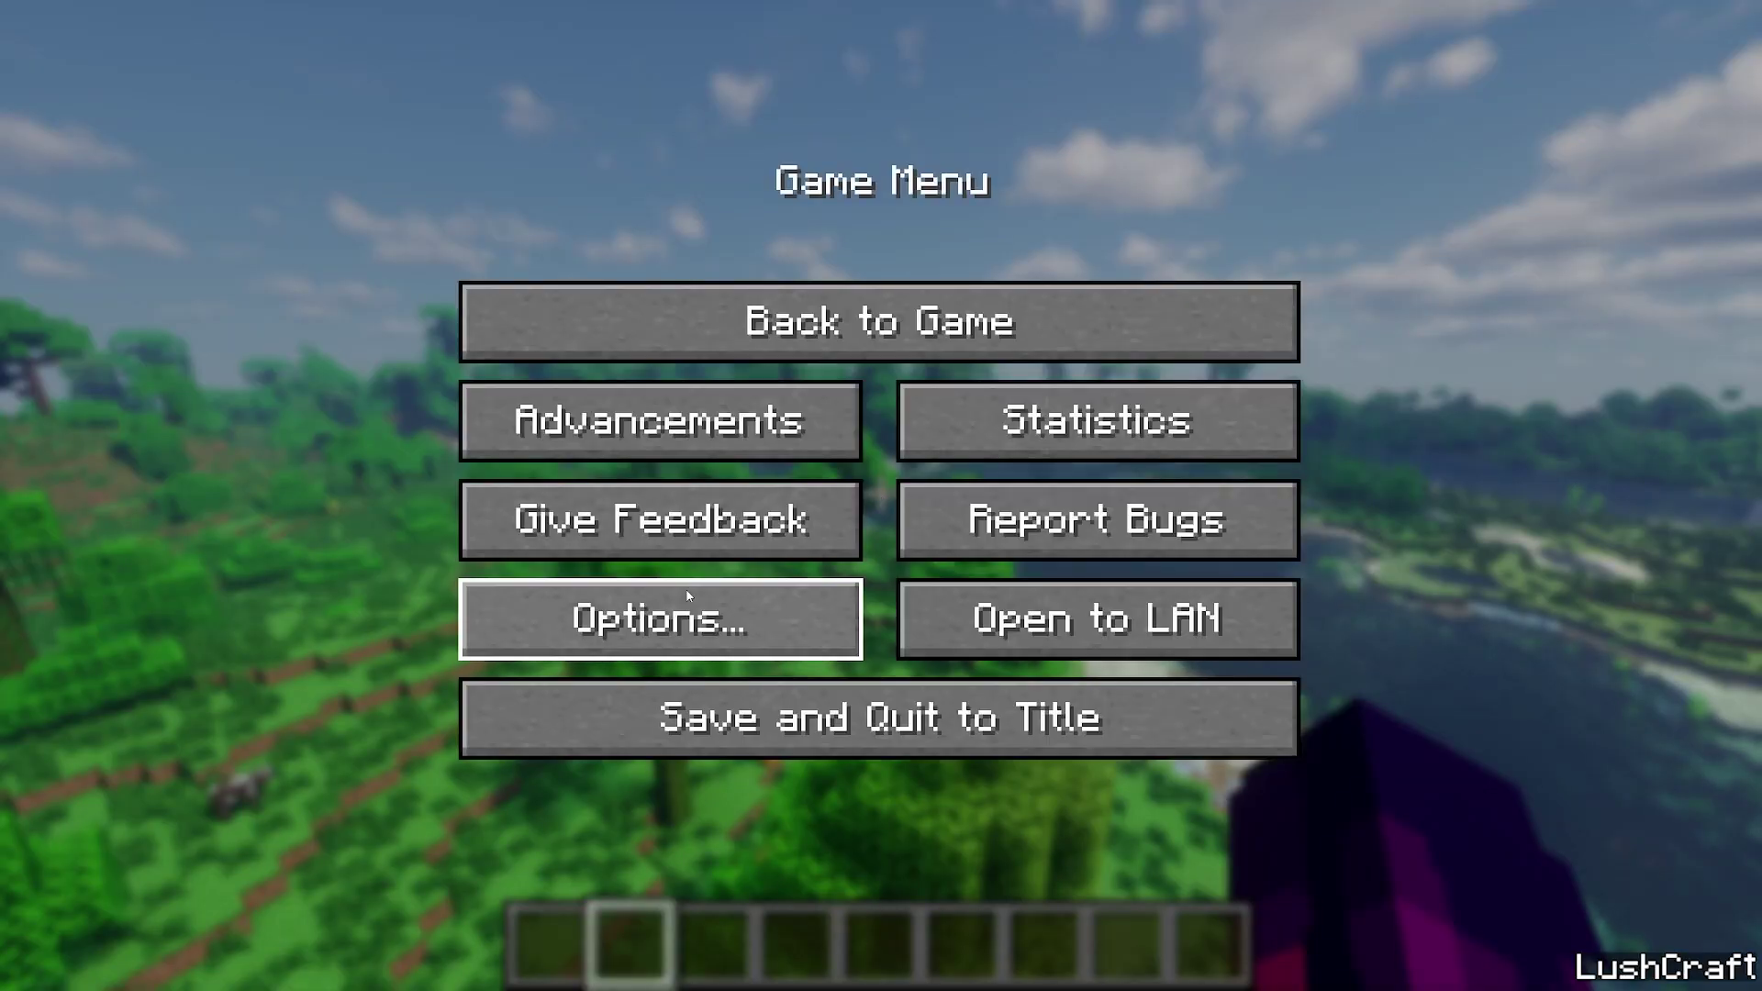
Browse the Distant Horizons advanced Graphics options, then exit all menus to the game
{"action": "left_click", "coordinate": [688, 595]}
{"action": "left_click", "coordinate": [173, 157]}
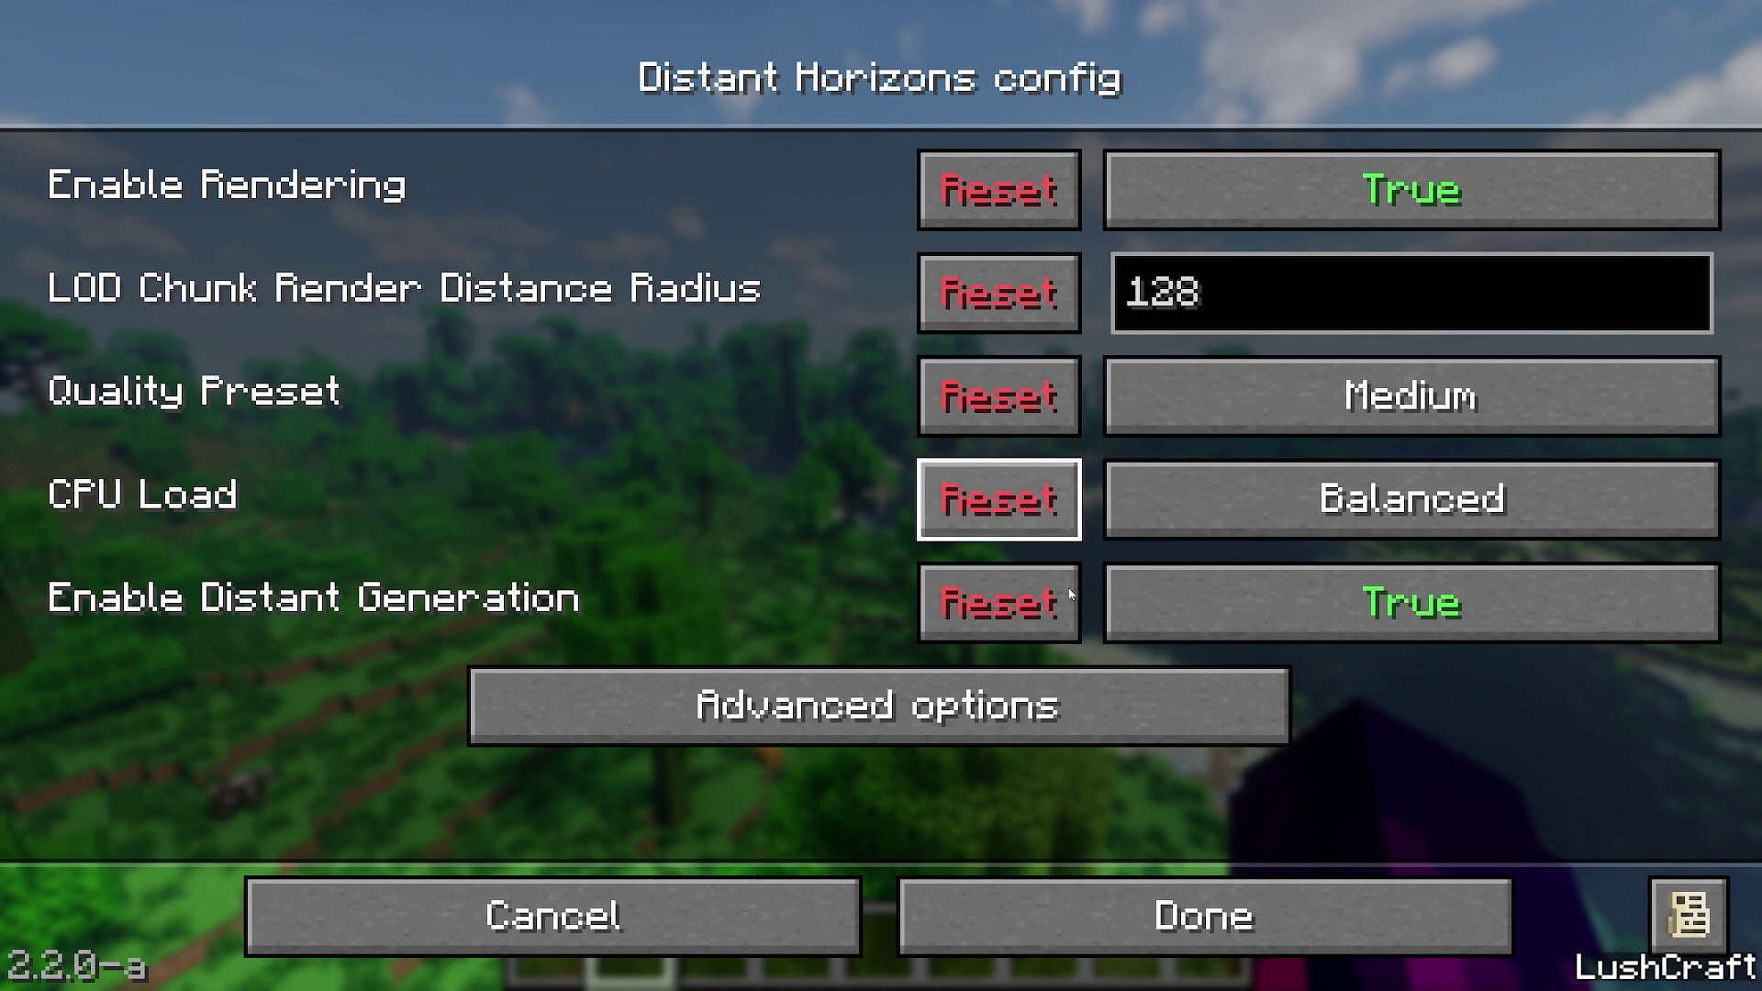
{"action": "left_click", "coordinate": [921, 721]}
{"action": "left_click", "coordinate": [1036, 188]}
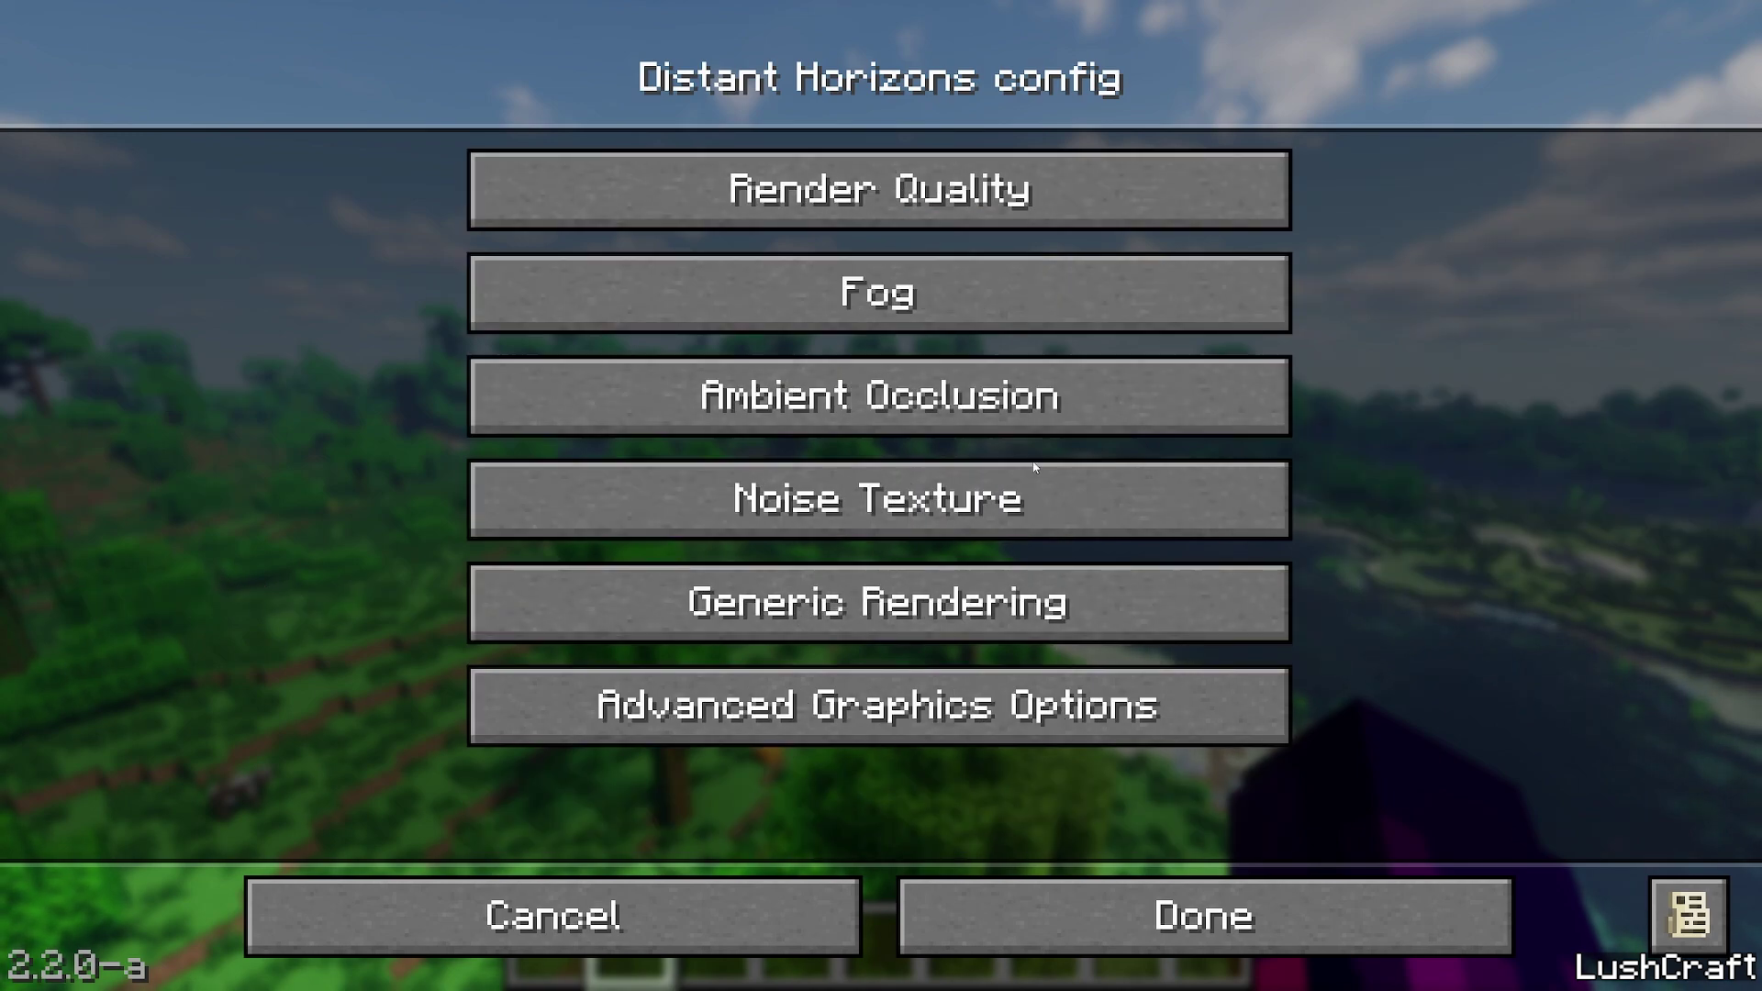
{"action": "left_click", "coordinate": [933, 886]}
{"action": "key", "text": "Escape"}
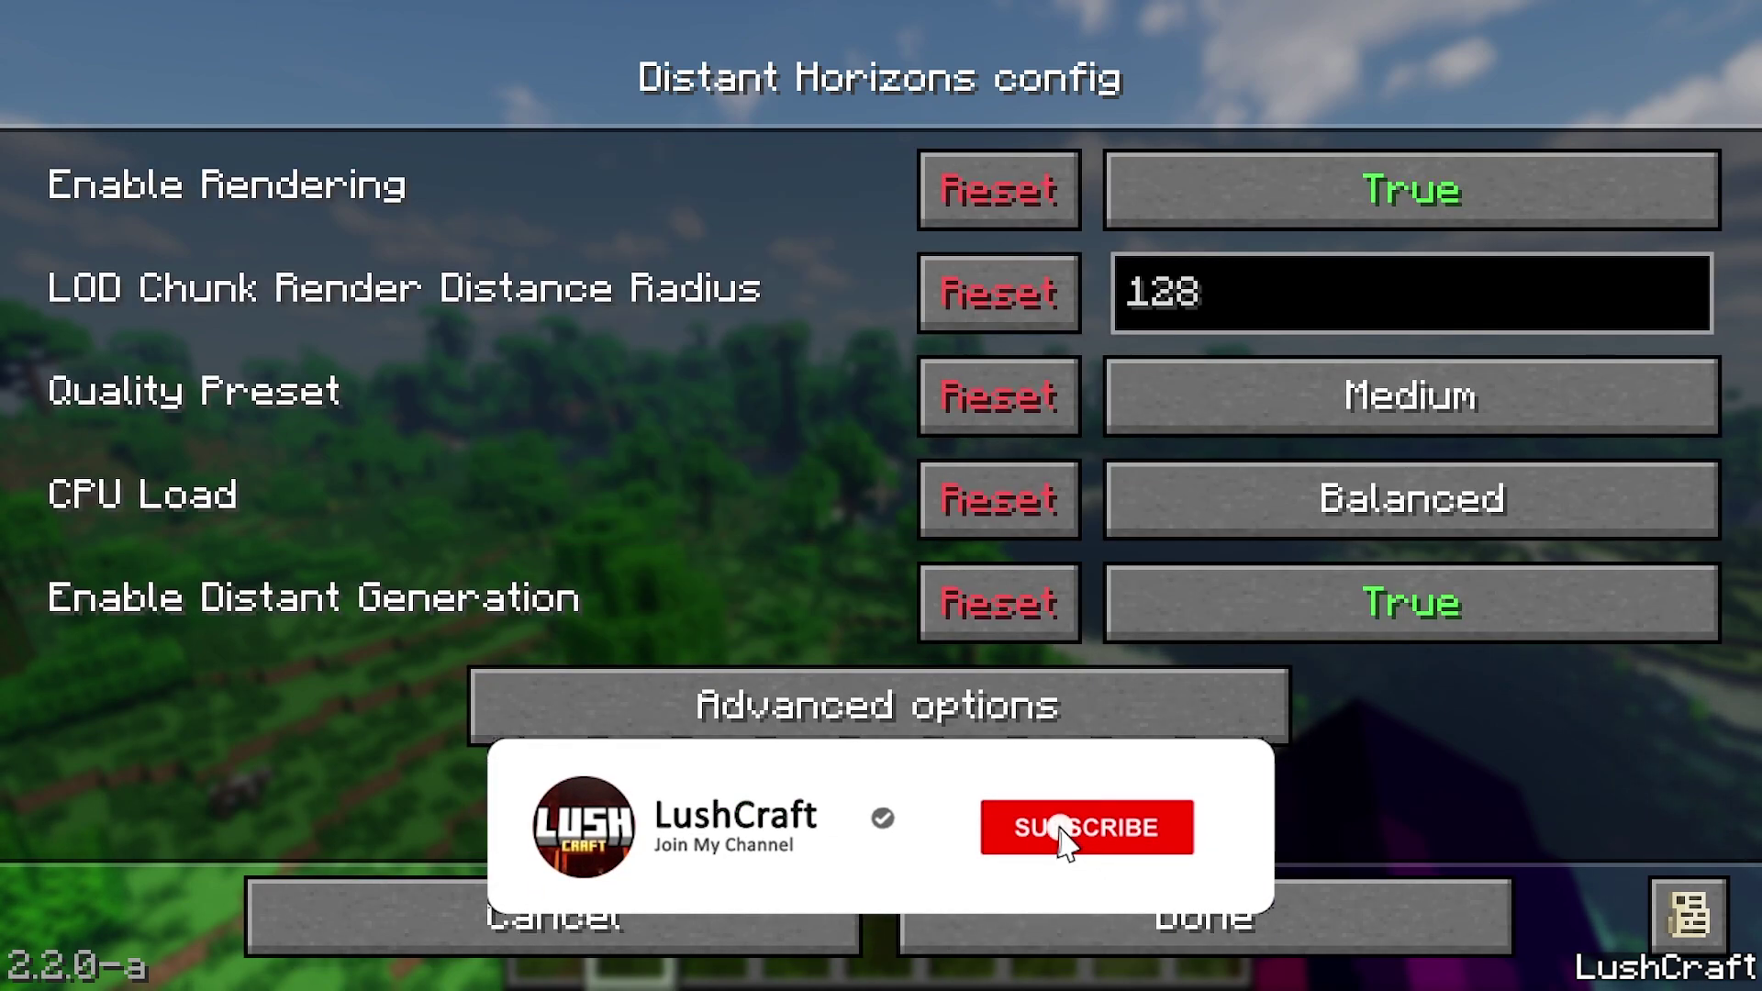
{"action": "key", "text": "Escape"}
{"action": "key", "text": "Escape"}
{"action": "key", "text": "Escape"}
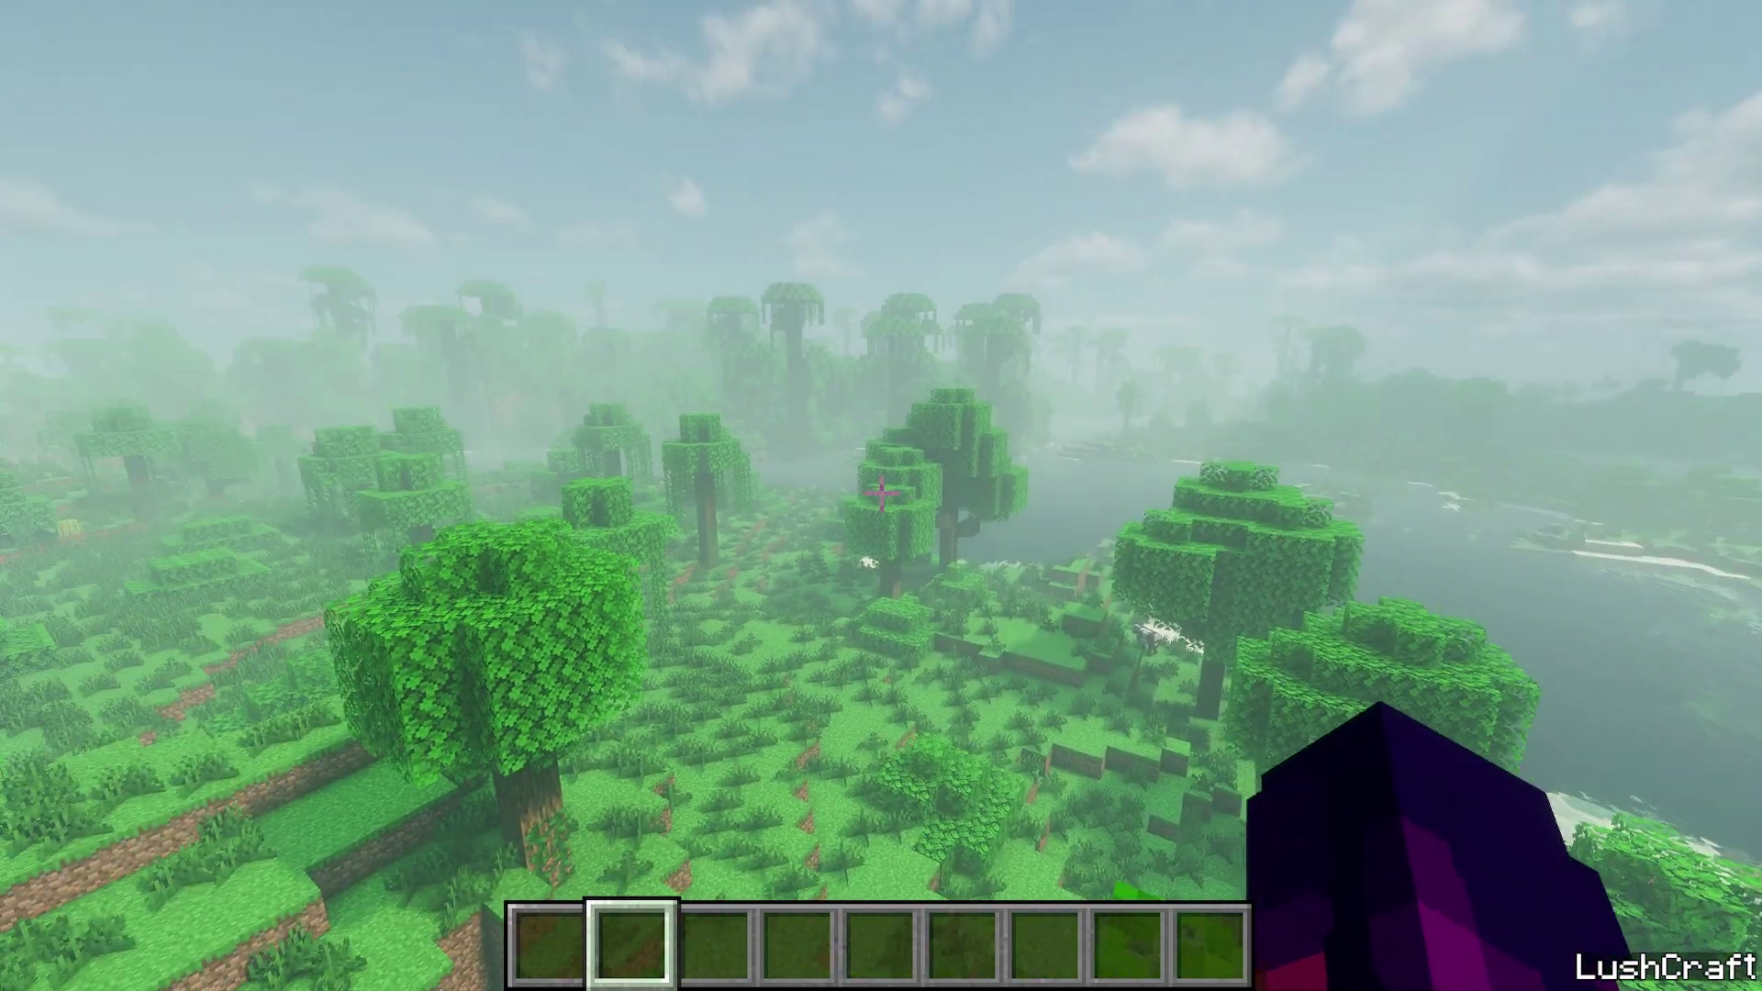
Disable shaders in Shader Packs, apply, and return to the world for comparison
{"action": "key", "text": "Escape"}
{"action": "left_click", "coordinate": [657, 617]}
{"action": "left_click", "coordinate": [551, 500]}
{"action": "left_click", "coordinate": [1092, 66]}
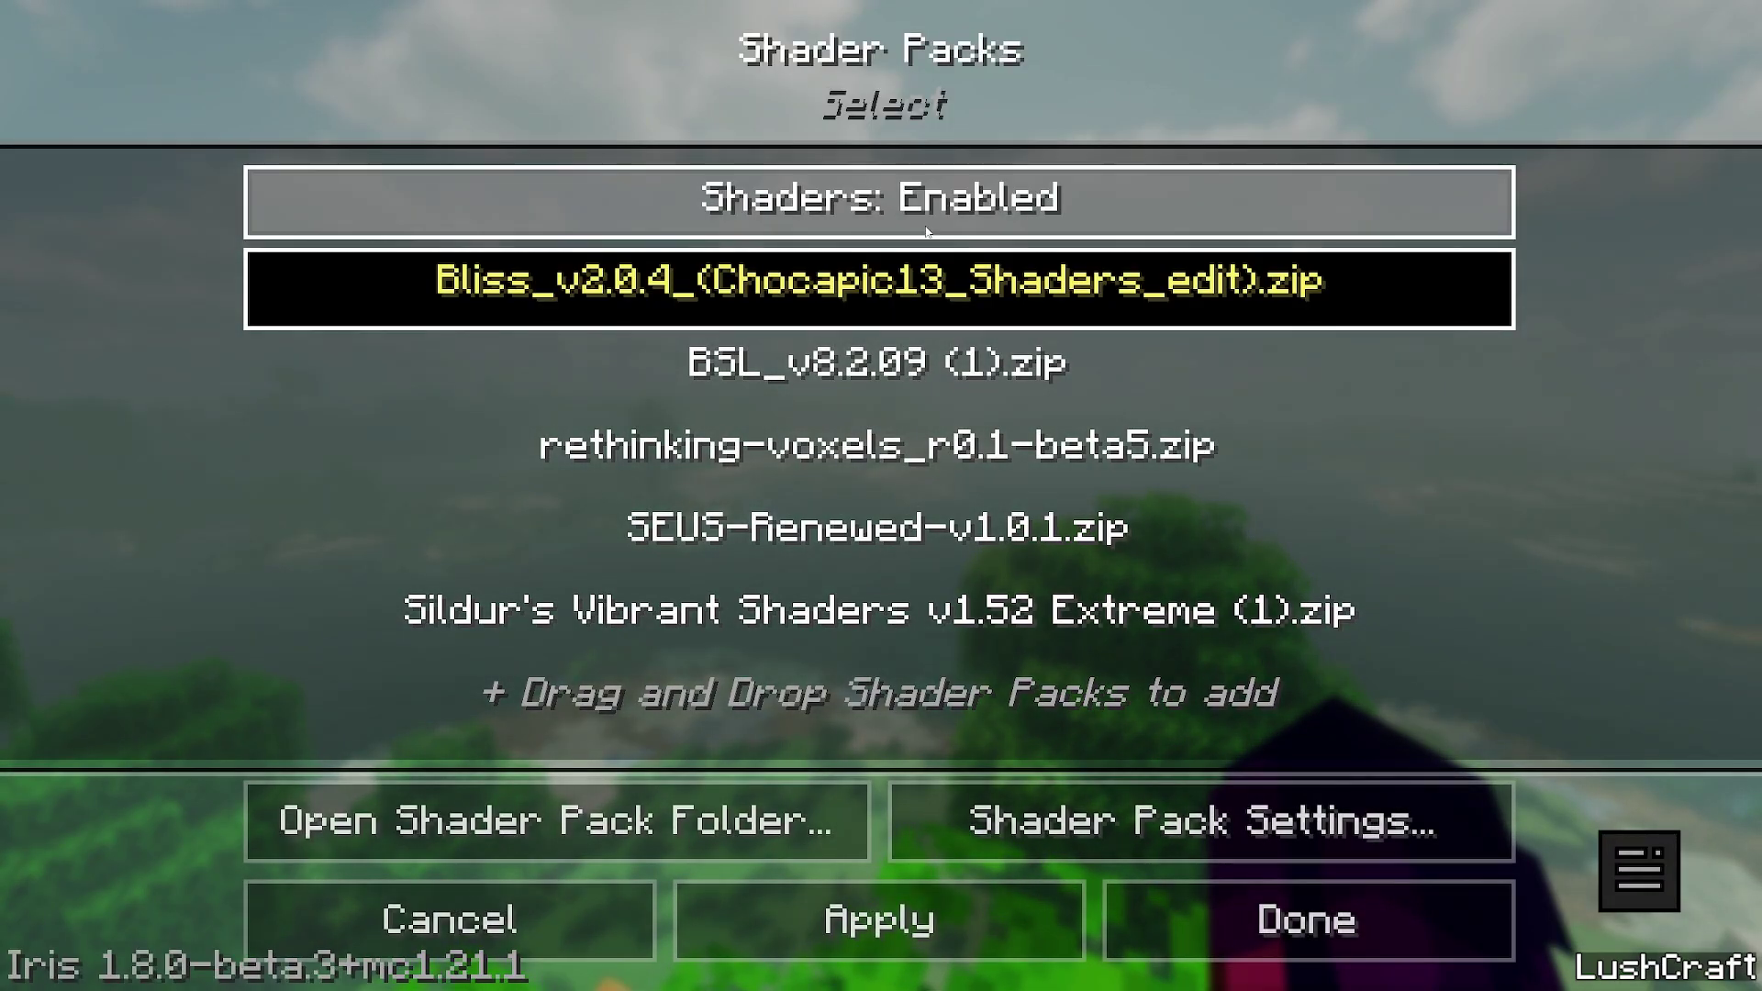
{"action": "left_click", "coordinate": [879, 197]}
{"action": "left_click", "coordinate": [963, 926]}
{"action": "key", "text": "Escape"}
{"action": "key", "text": "Escape"}
{"action": "key", "text": "Escape"}
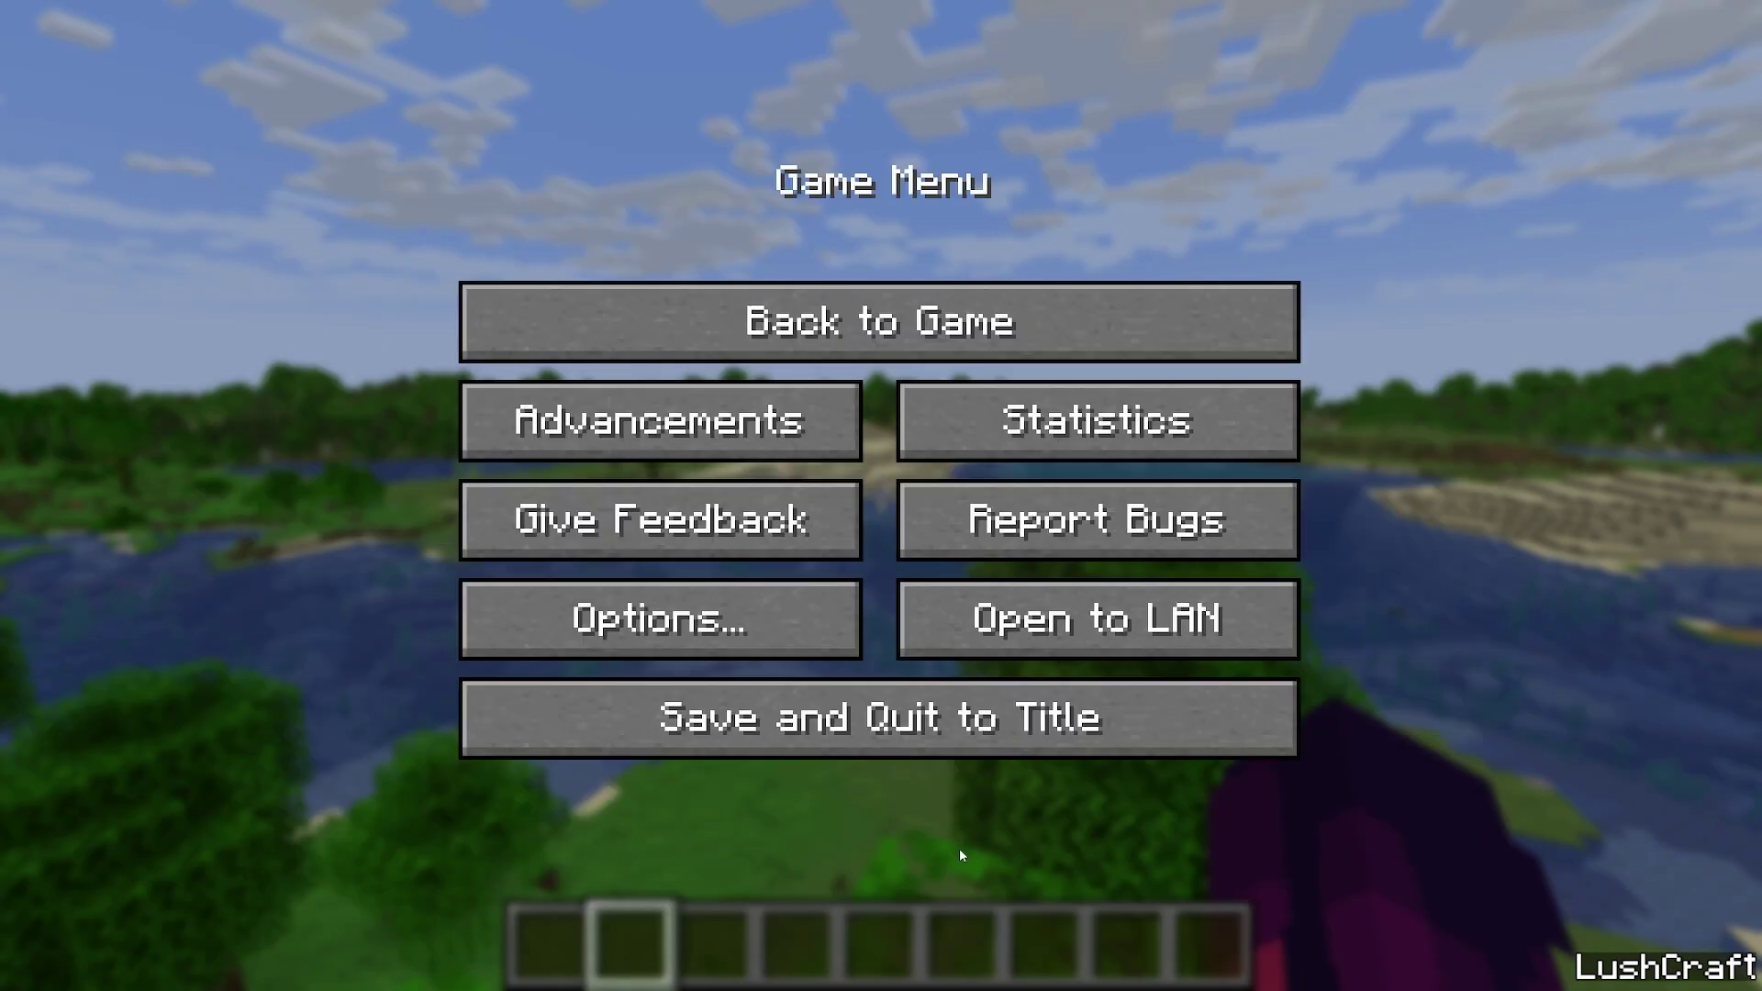
{"action": "key", "text": "Escape"}
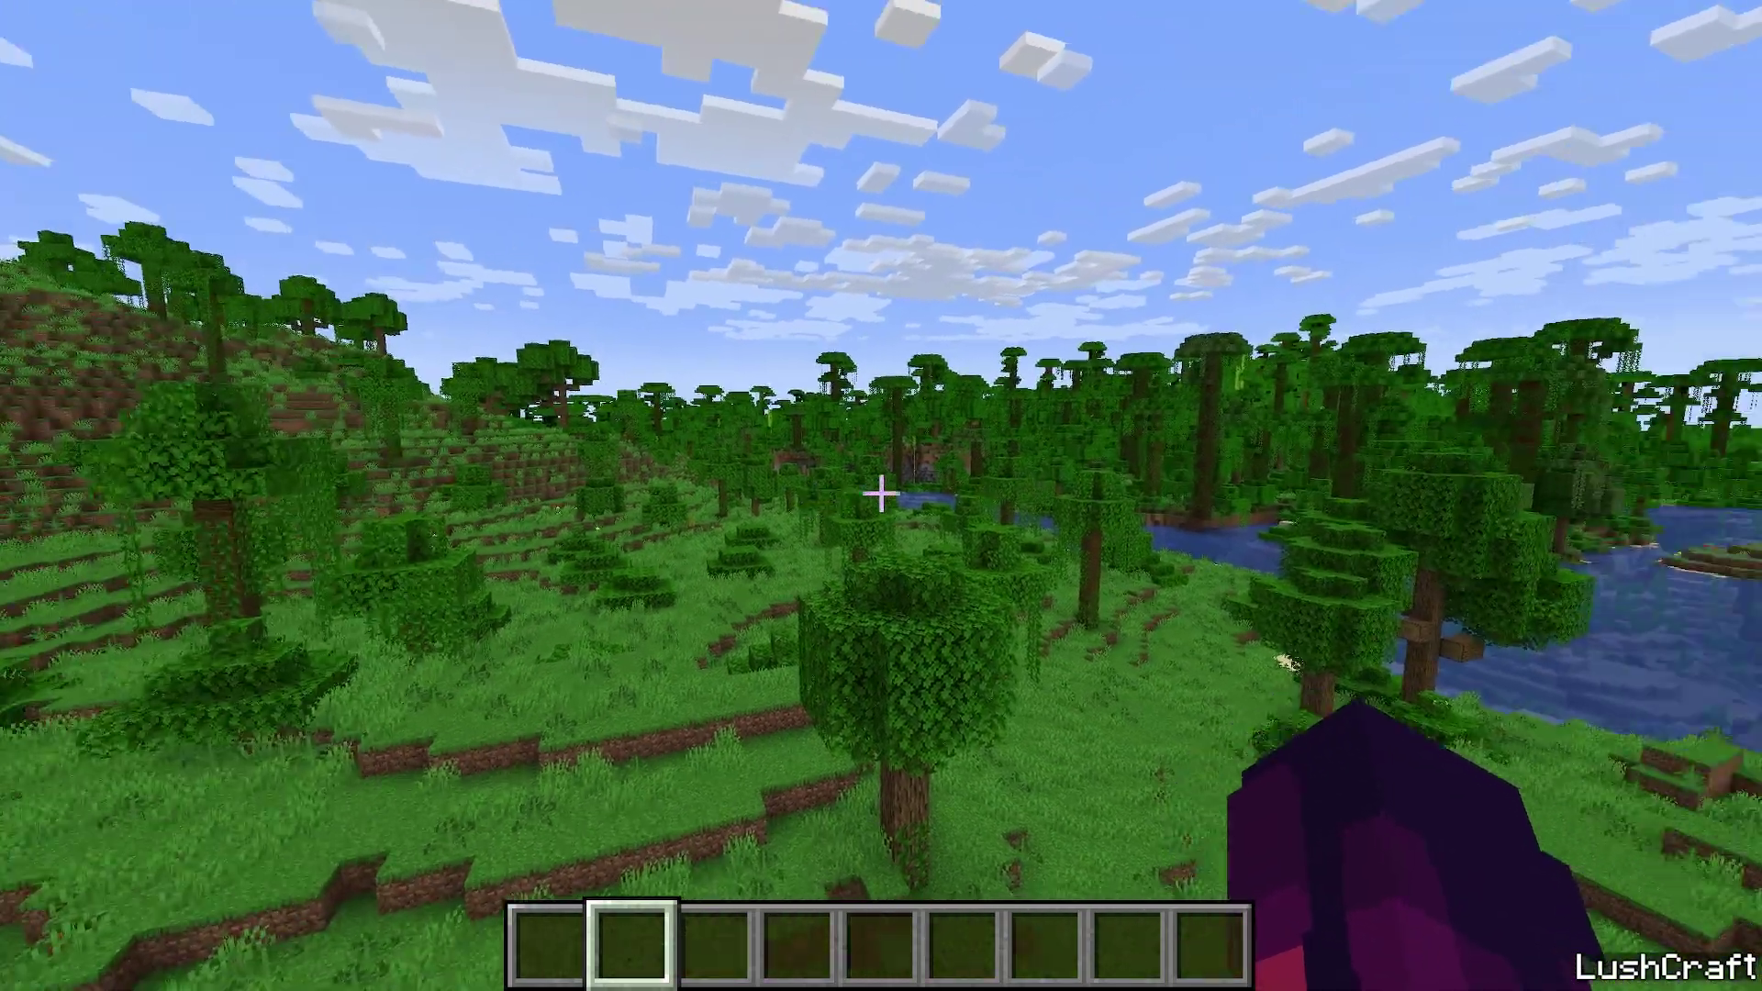
Reselect and apply the Bliss shader pack, then resume play
{"action": "key", "text": "Escape"}
{"action": "left_click", "coordinate": [643, 617]}
{"action": "left_click", "coordinate": [601, 468]}
{"action": "left_click", "coordinate": [1102, 55]}
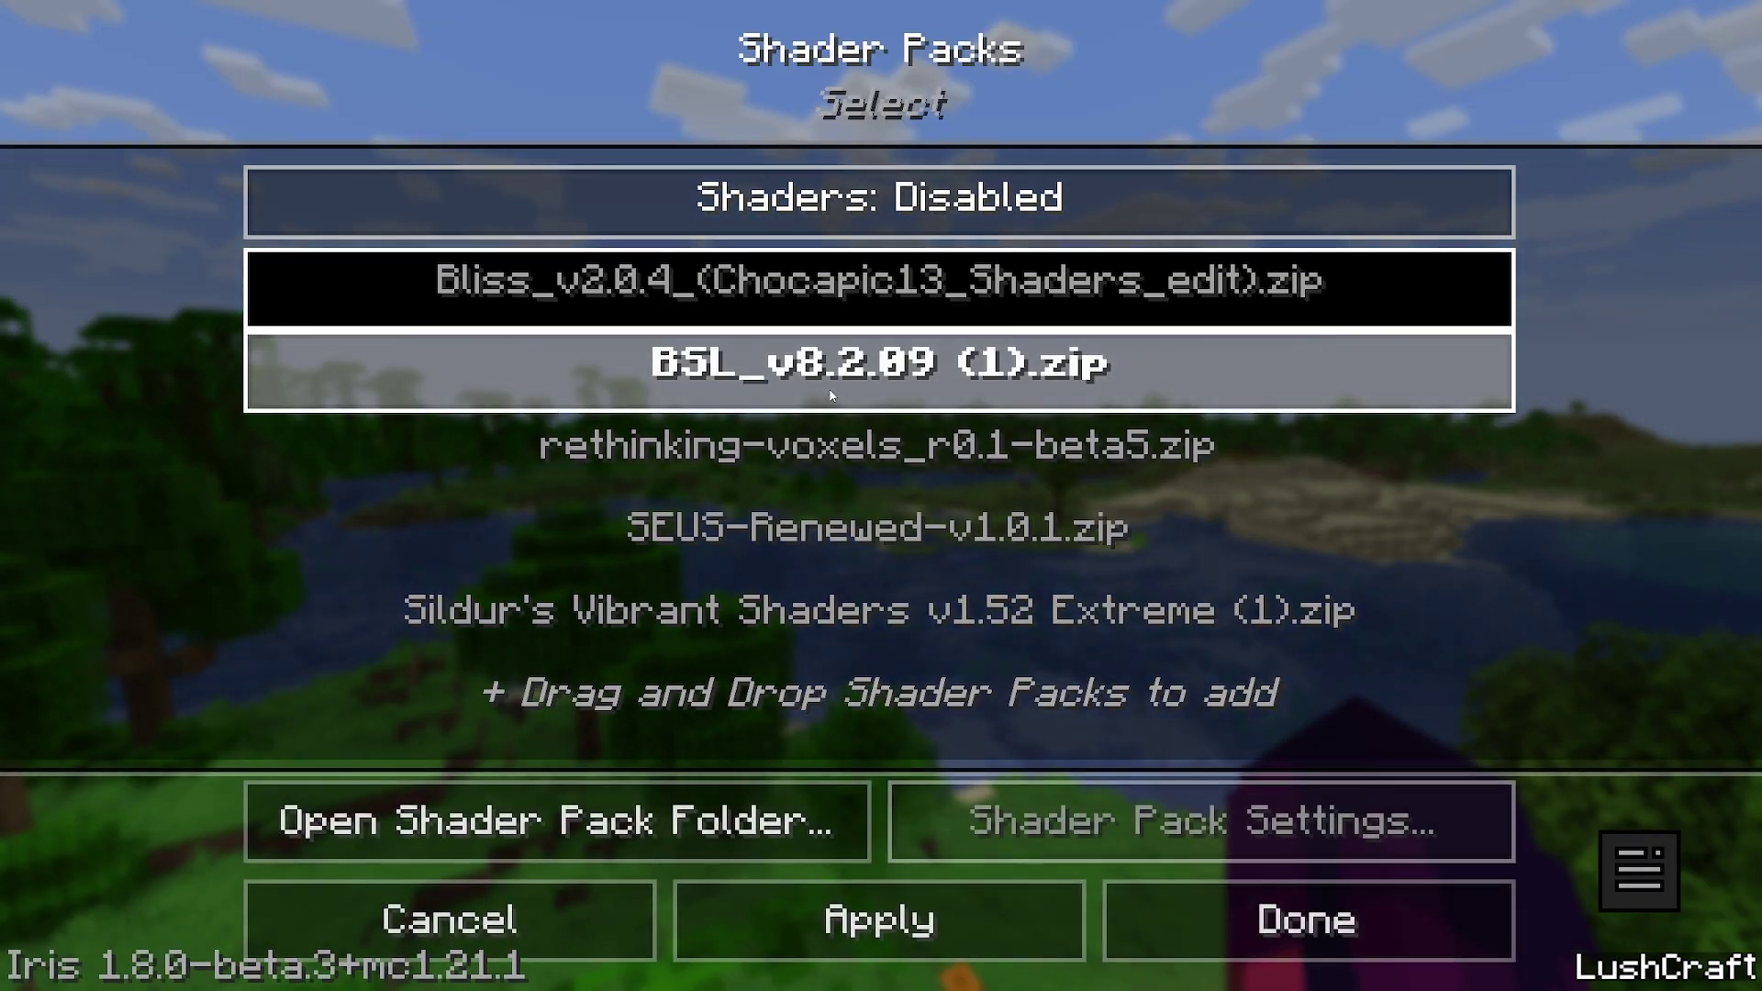
{"action": "left_click", "coordinate": [826, 292]}
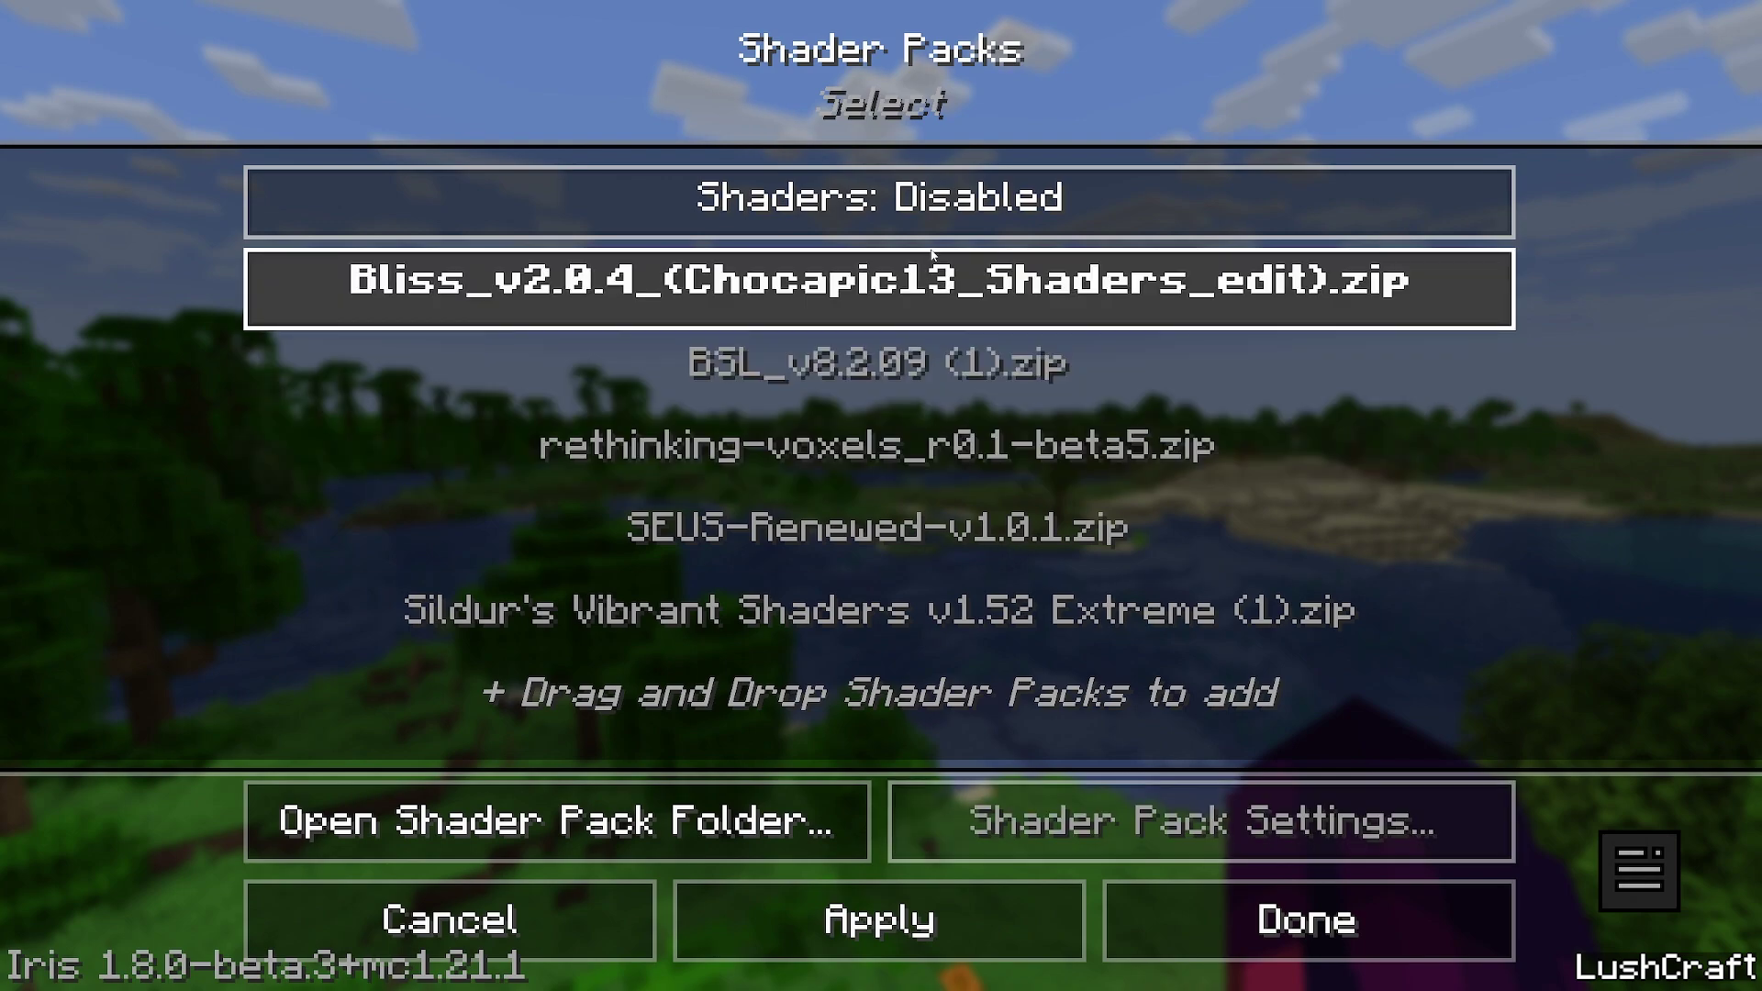
{"action": "left_click", "coordinate": [959, 945]}
{"action": "left_click", "coordinate": [1170, 902]}
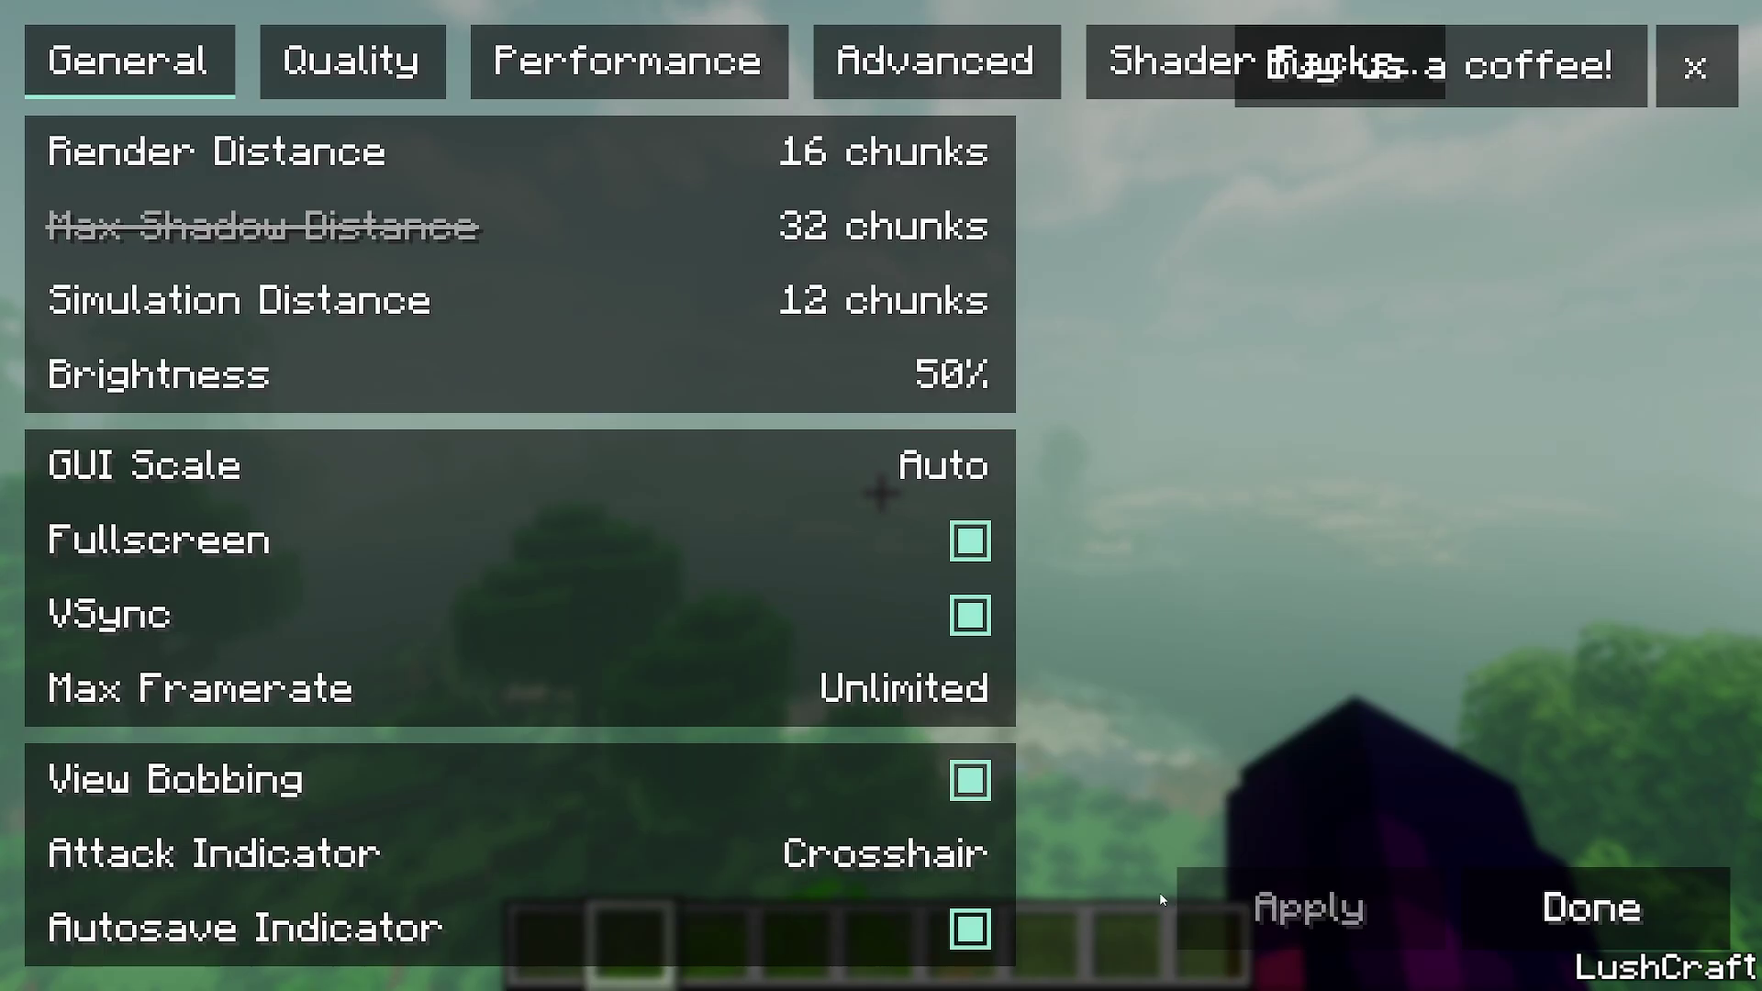
{"action": "key", "text": "Escape"}
{"action": "key", "text": "Escape"}
{"action": "key", "text": "Escape"}
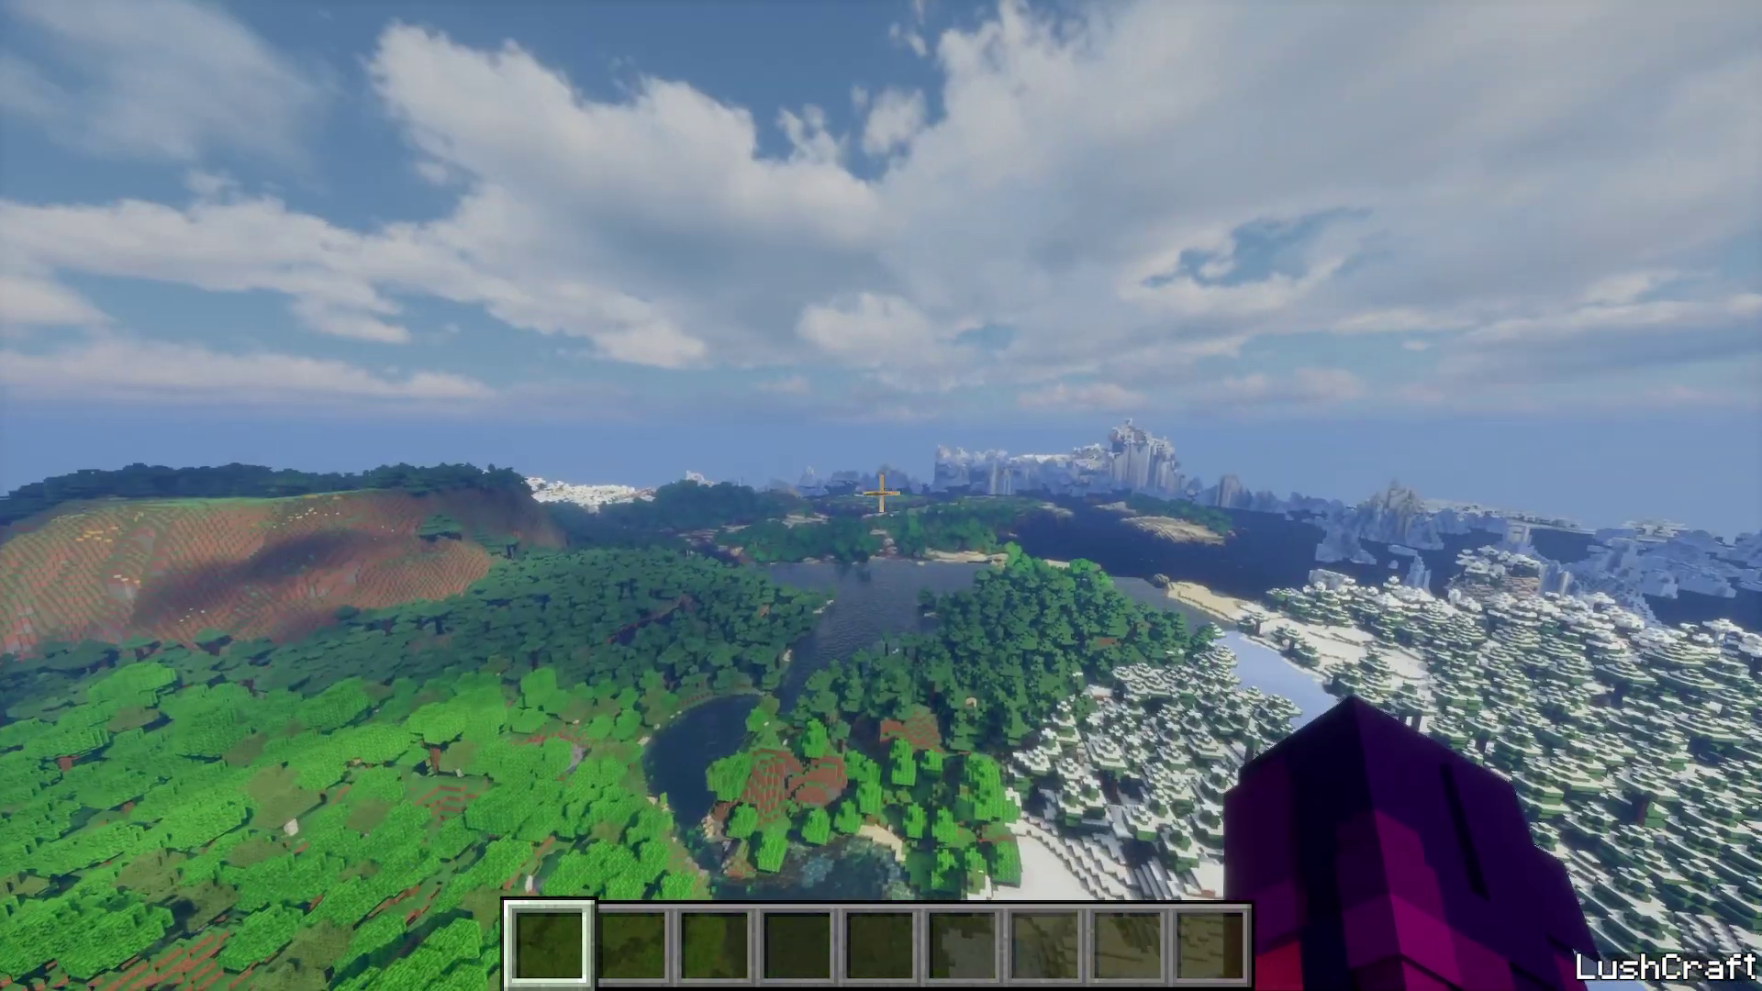
Review the shader pack list, then check Distant Horizons shows radius 512 and Aggressive CPU load
{"action": "key", "text": "Escape"}
{"action": "left_click", "coordinate": [708, 602]}
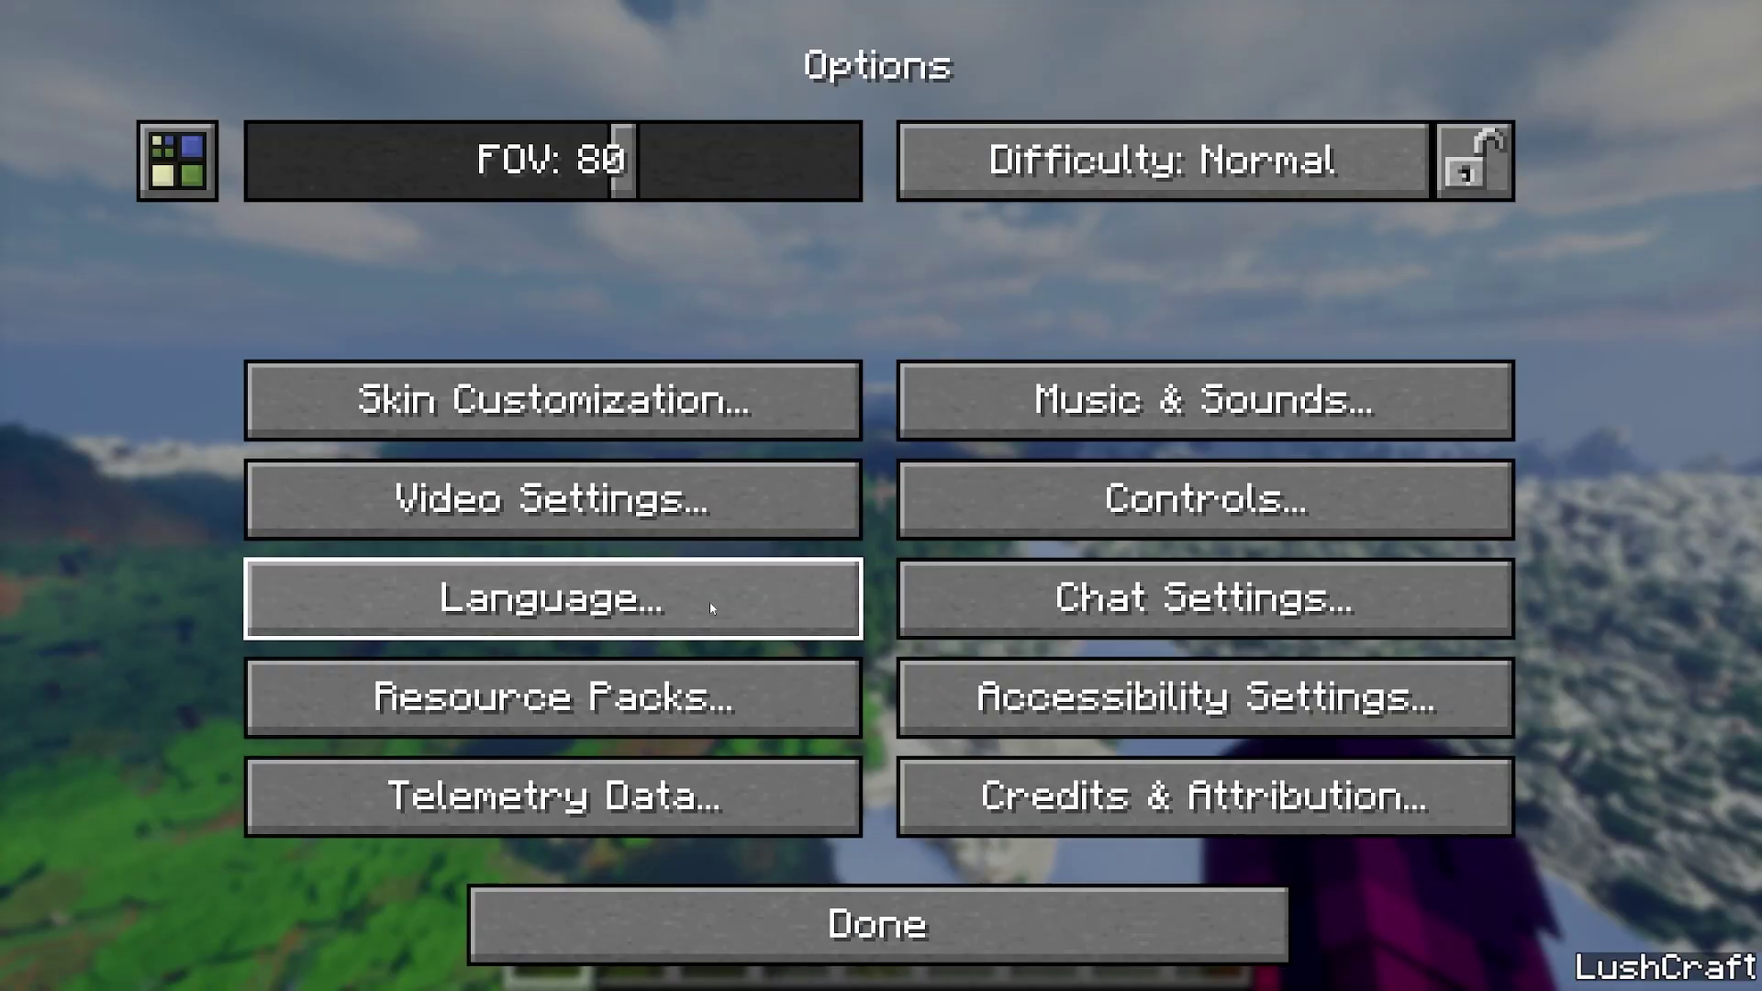
{"action": "left_click", "coordinate": [703, 496]}
{"action": "left_click", "coordinate": [1298, 59]}
{"action": "key", "text": "Escape"}
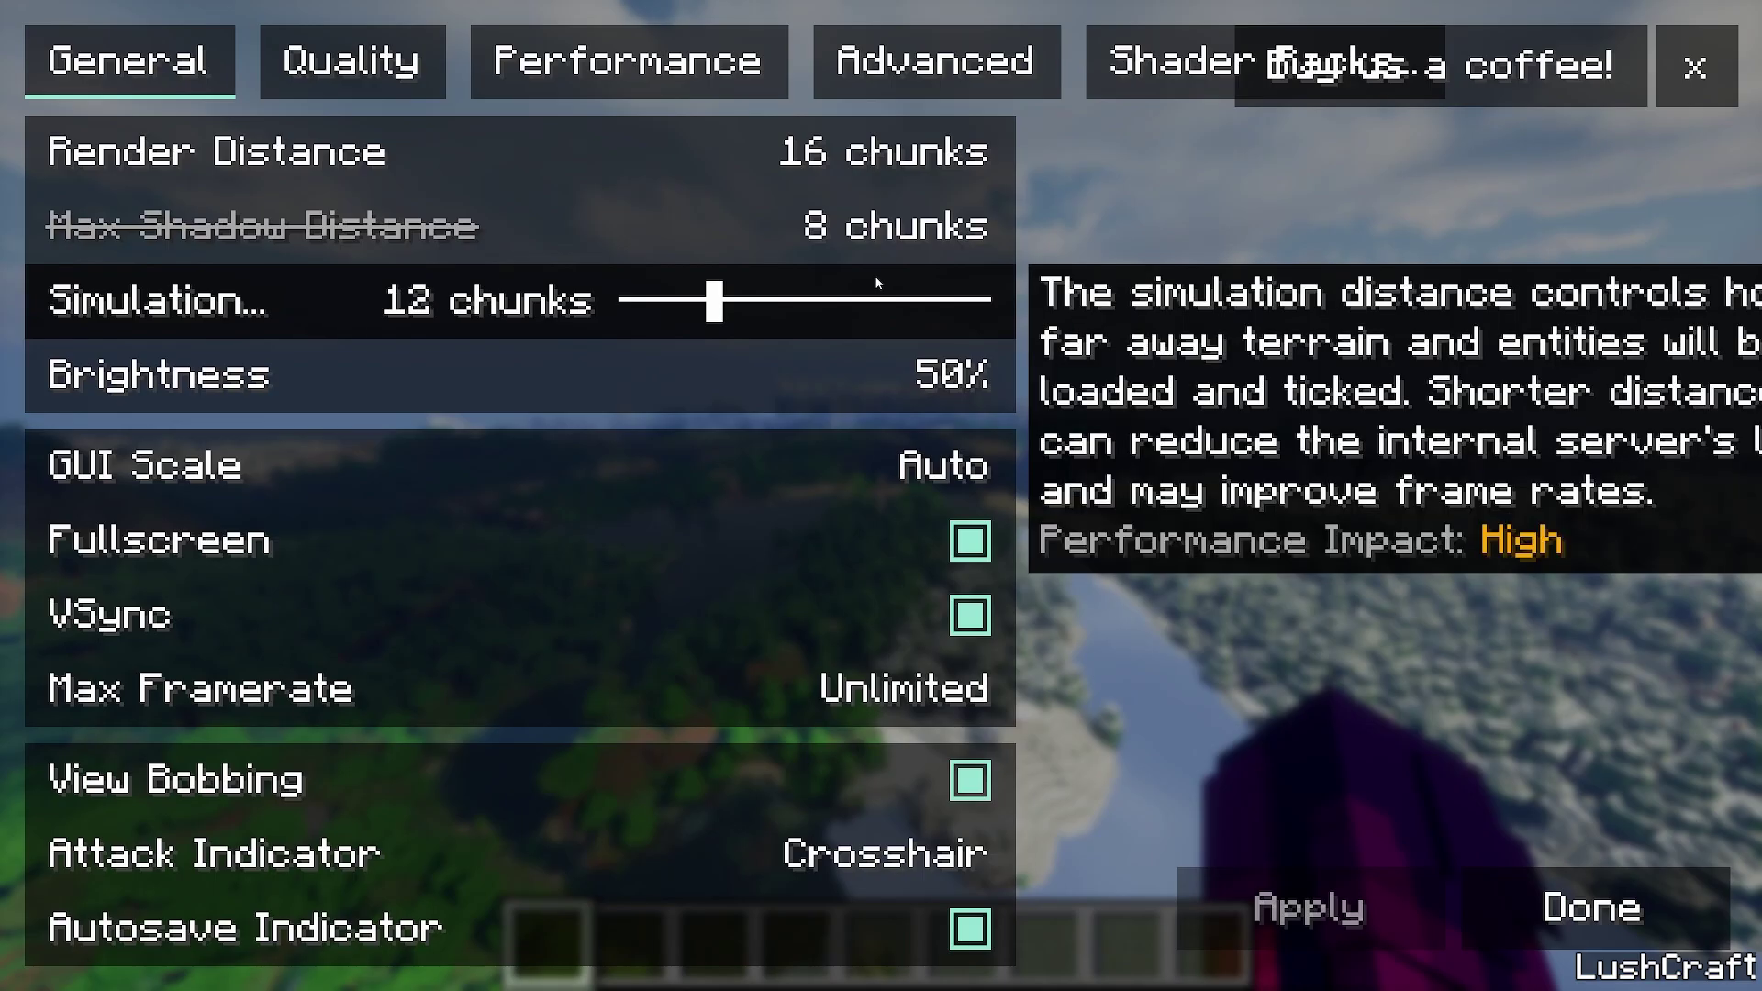
{"action": "key", "text": "Escape"}
{"action": "left_click", "coordinate": [166, 155]}
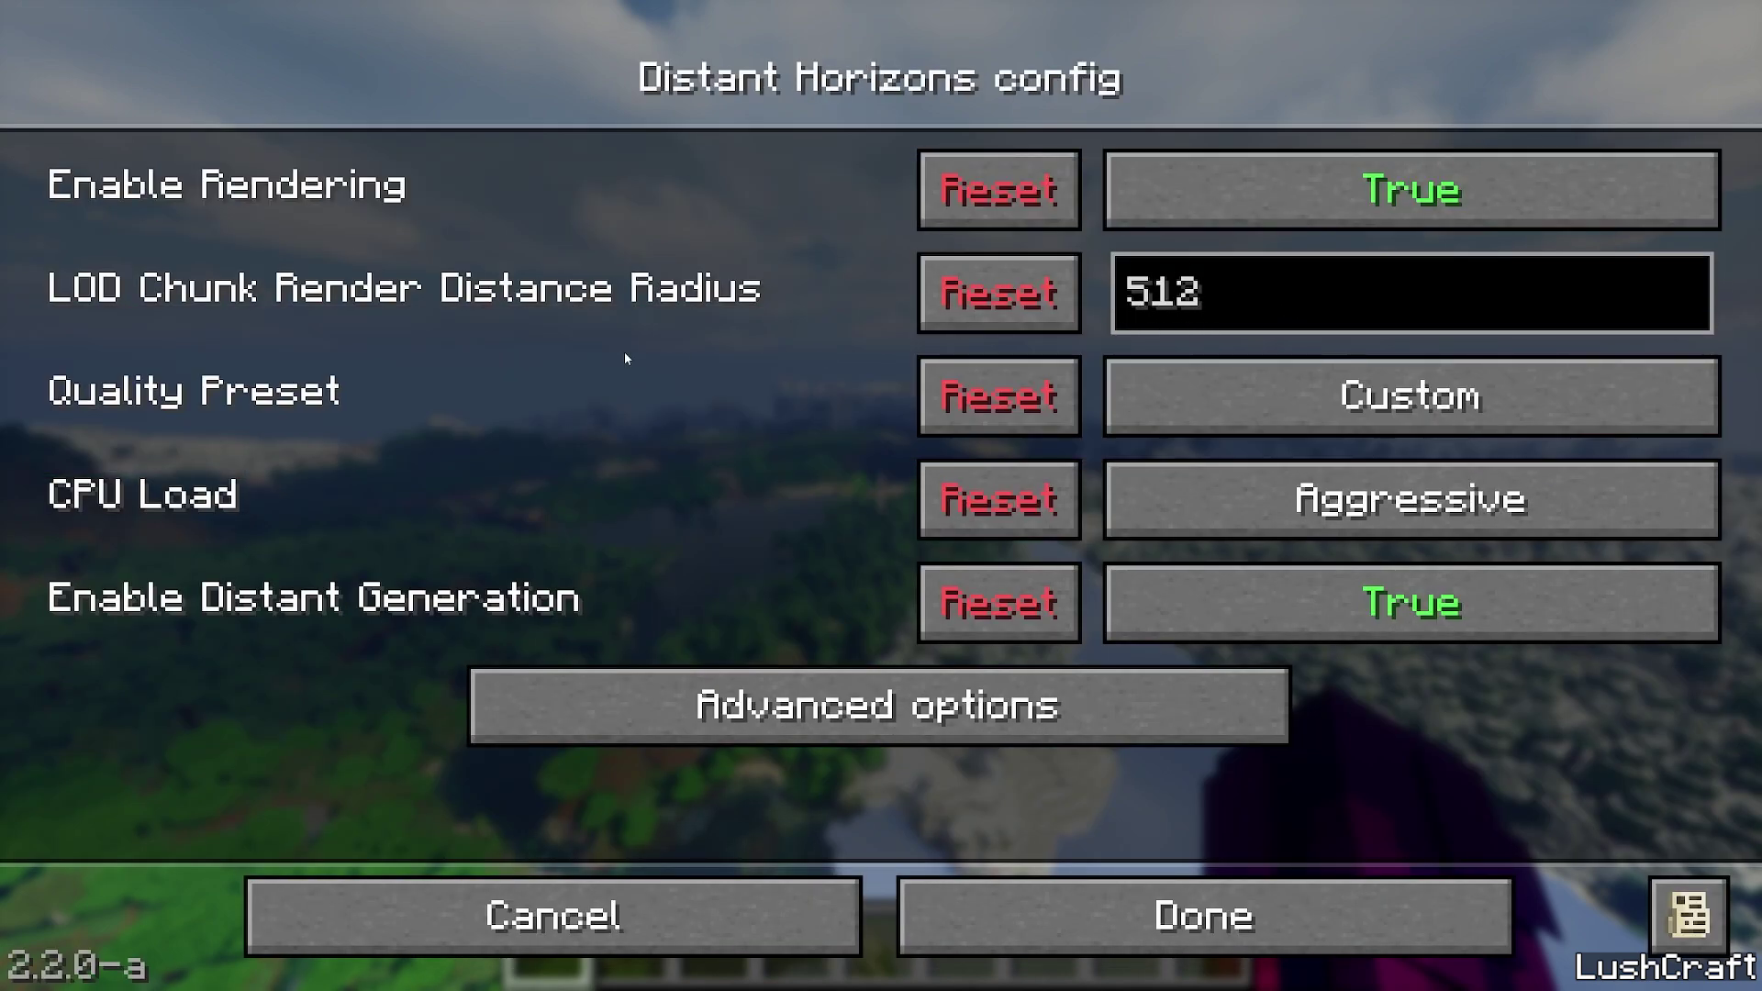
{"action": "key", "text": "Escape"}
{"action": "key", "text": "Escape"}
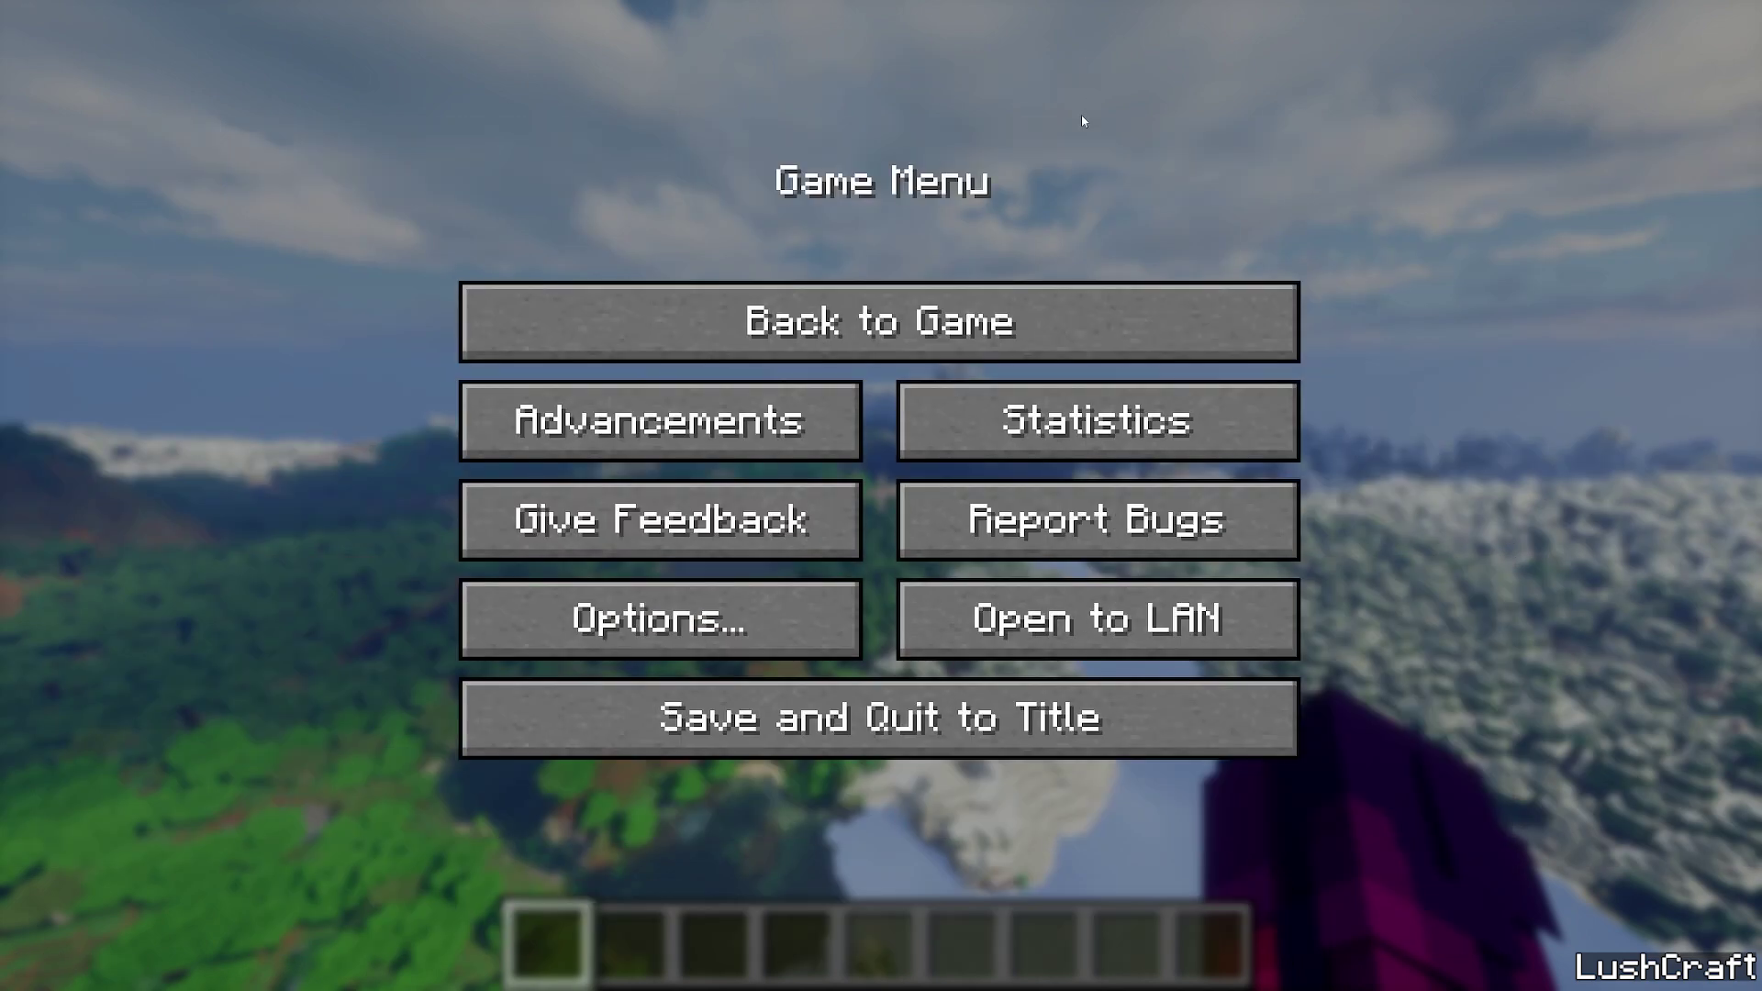
Resume play to view distant terrain, then revisit the Shader Packs list and return to gameplay
{"action": "key", "text": "Escape"}
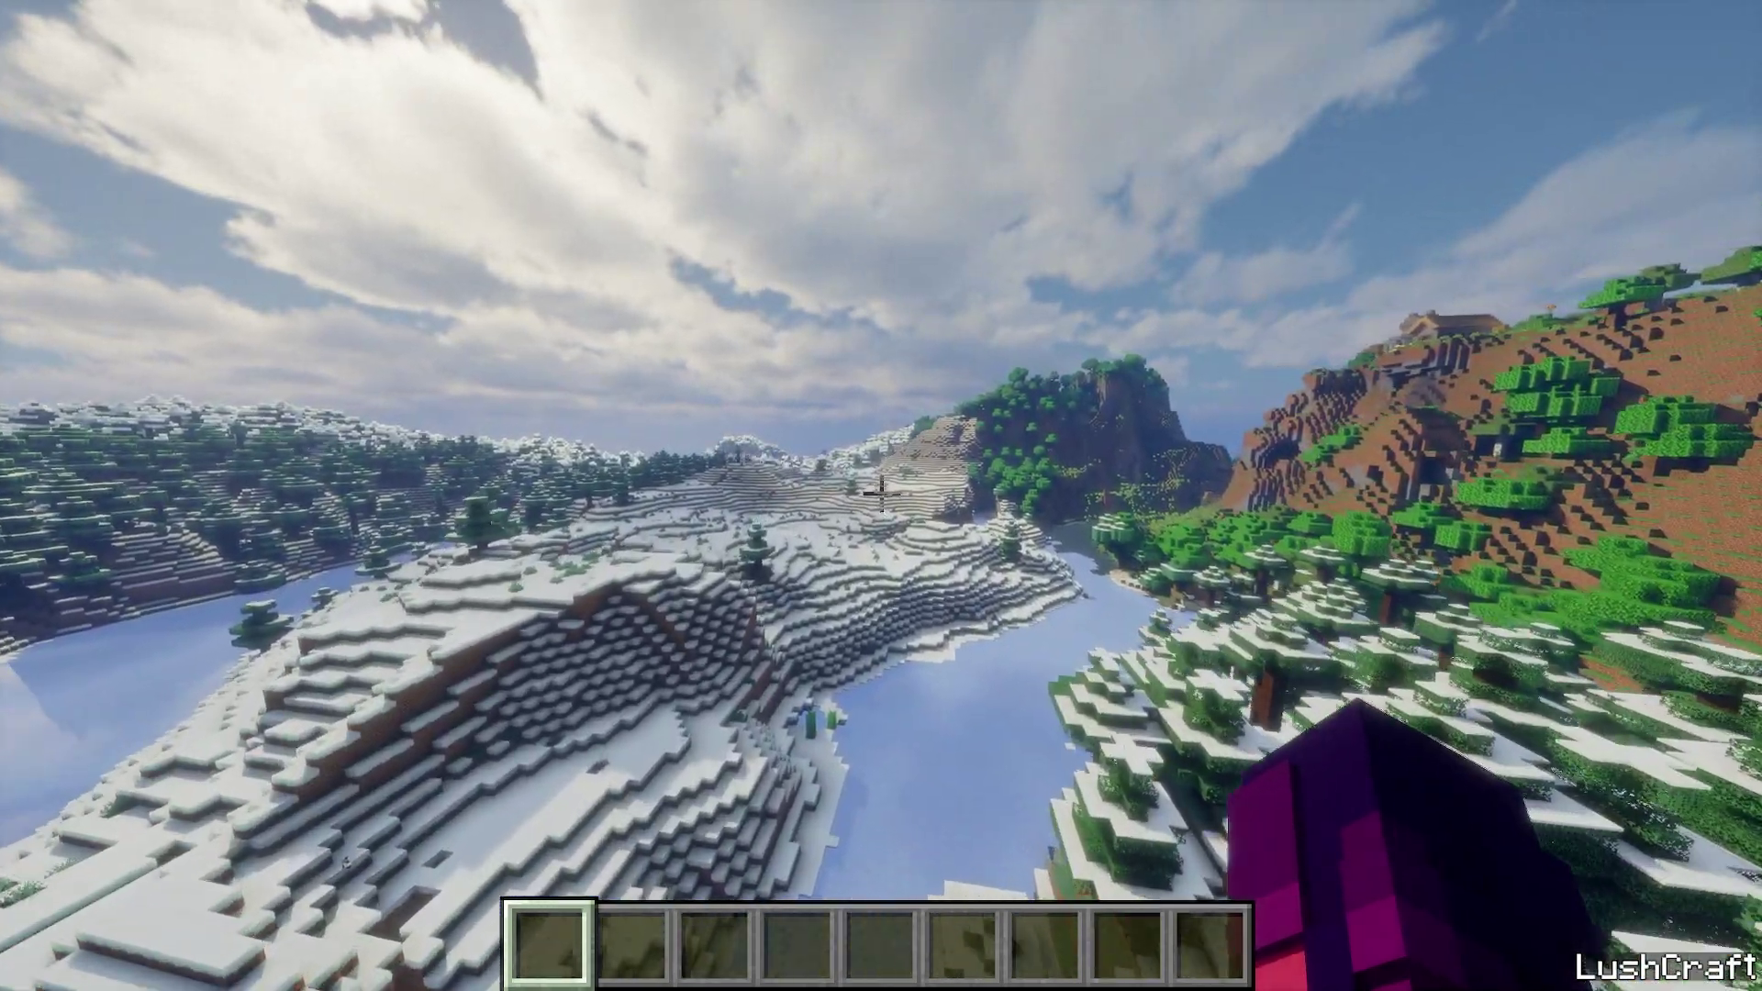
{"action": "key", "text": "Escape"}
{"action": "left_click", "coordinate": [661, 617]}
{"action": "left_click", "coordinate": [587, 440]}
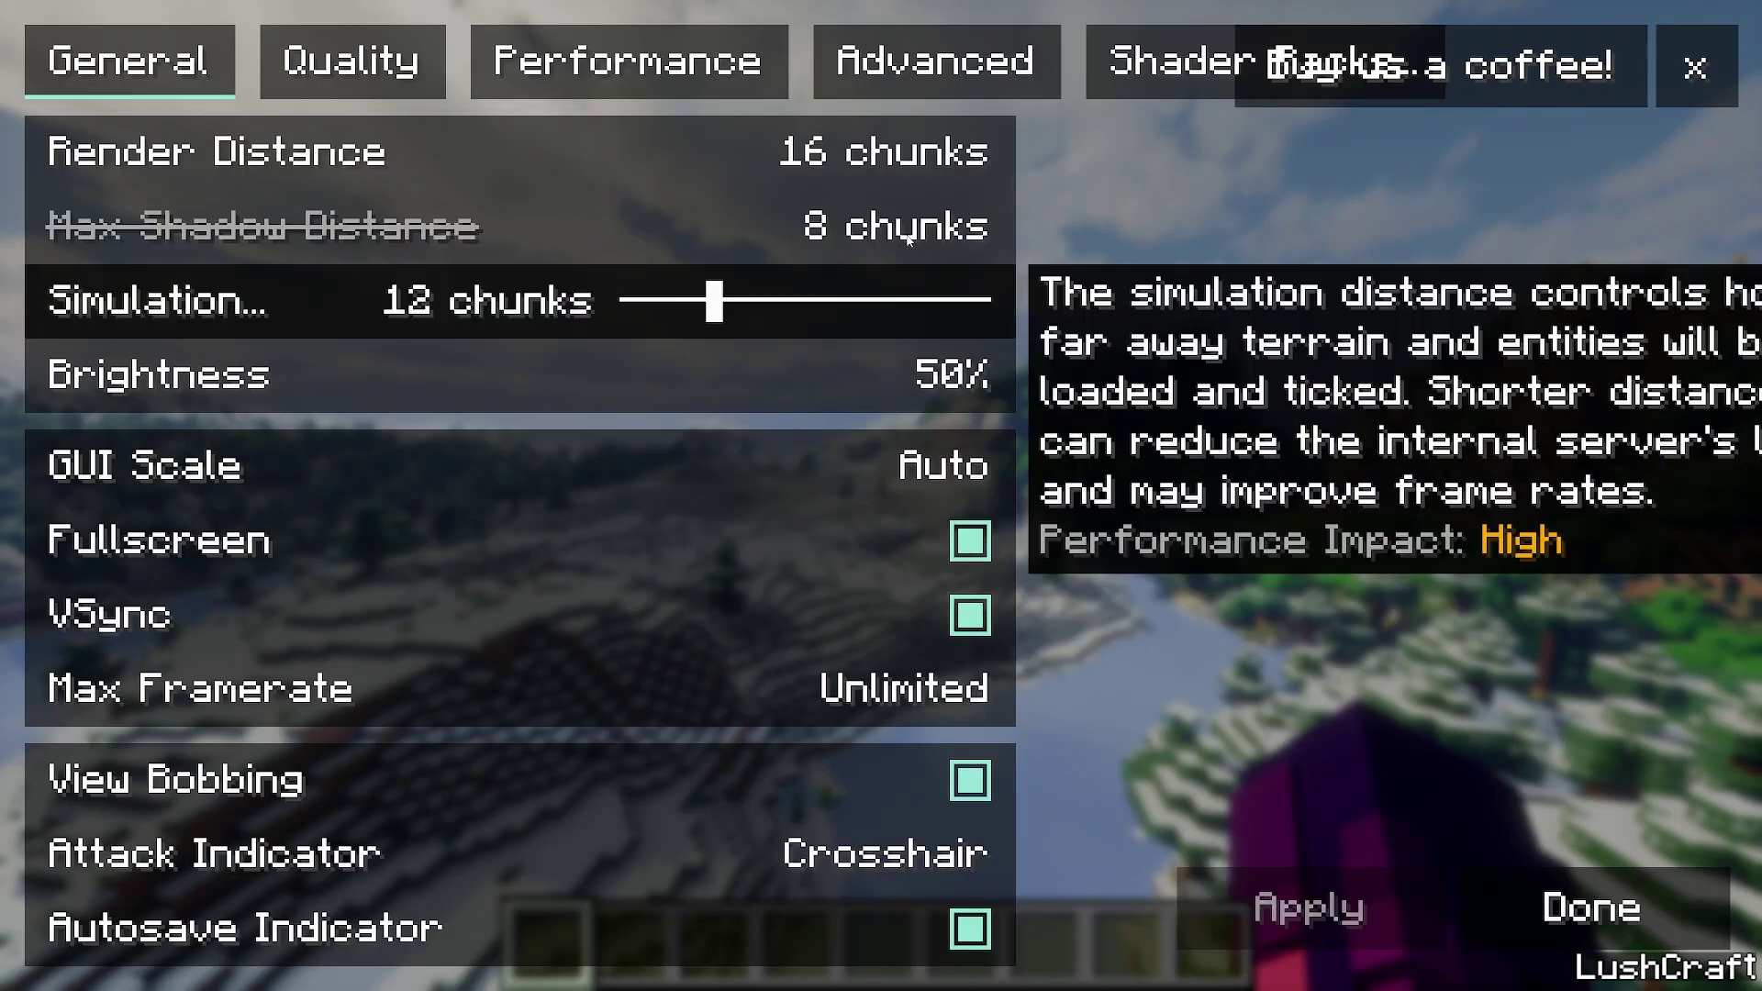
{"action": "left_click", "coordinate": [1147, 62]}
{"action": "key", "text": "Escape"}
{"action": "key", "text": "Escape"}
{"action": "key", "text": "Escape"}
{"action": "key", "text": "Escape"}
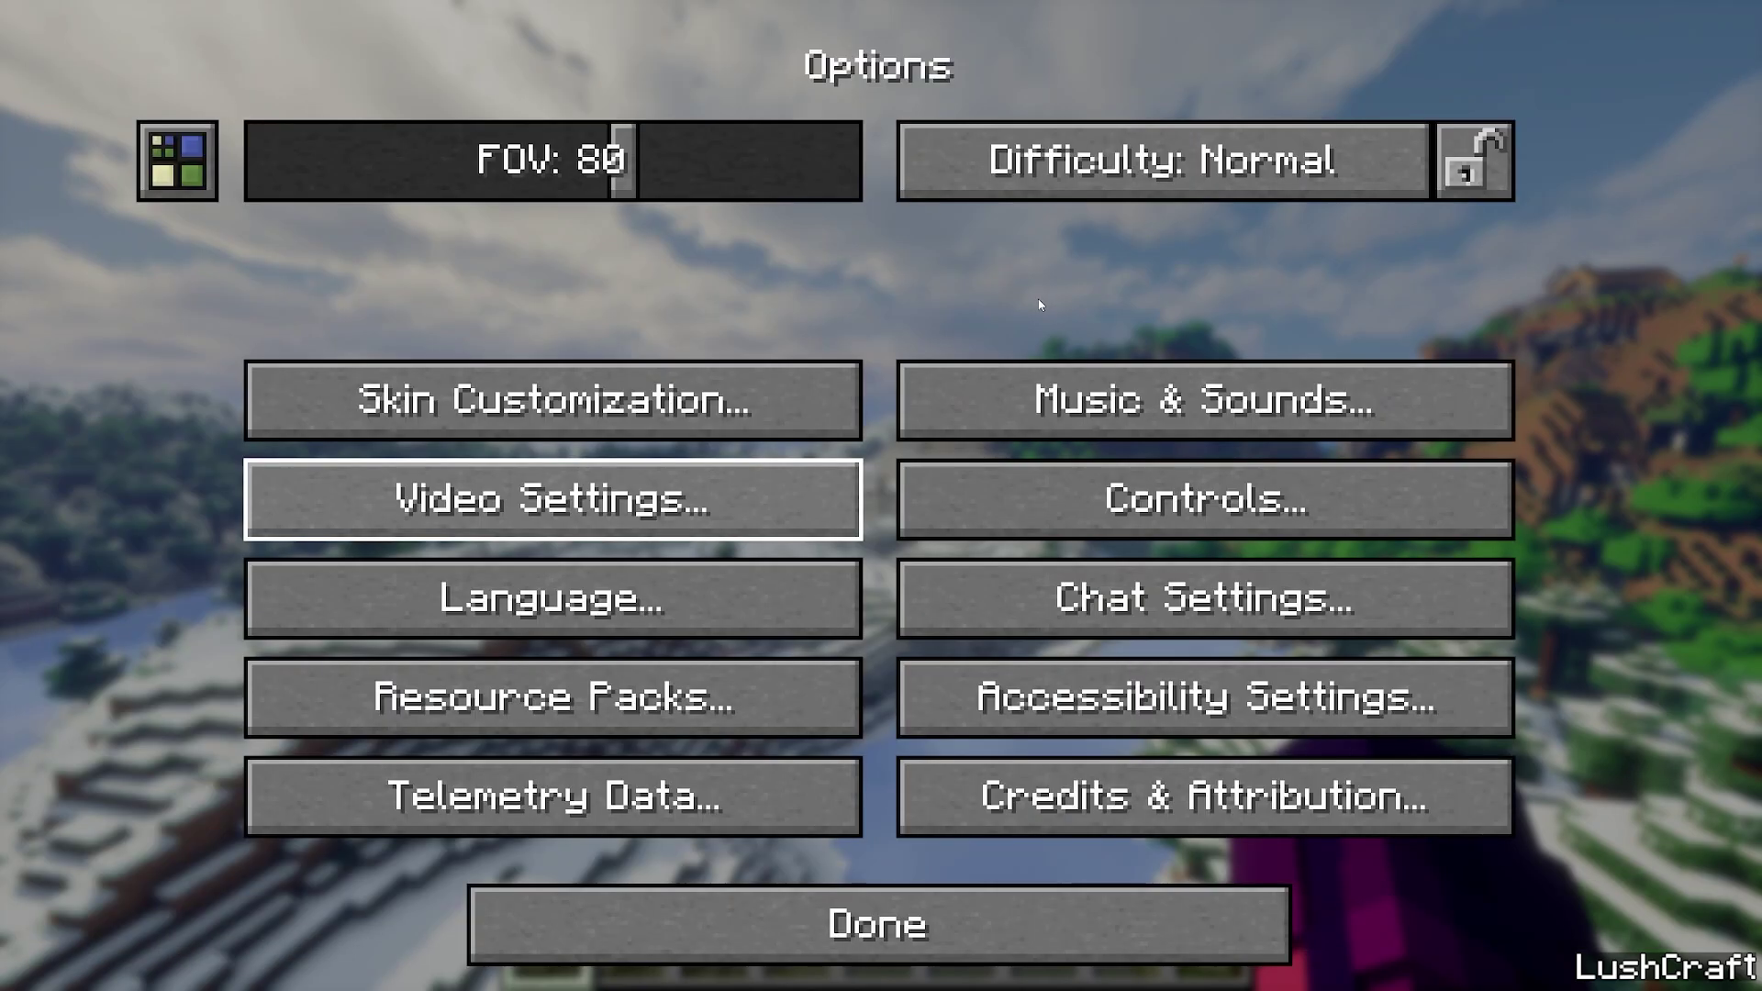